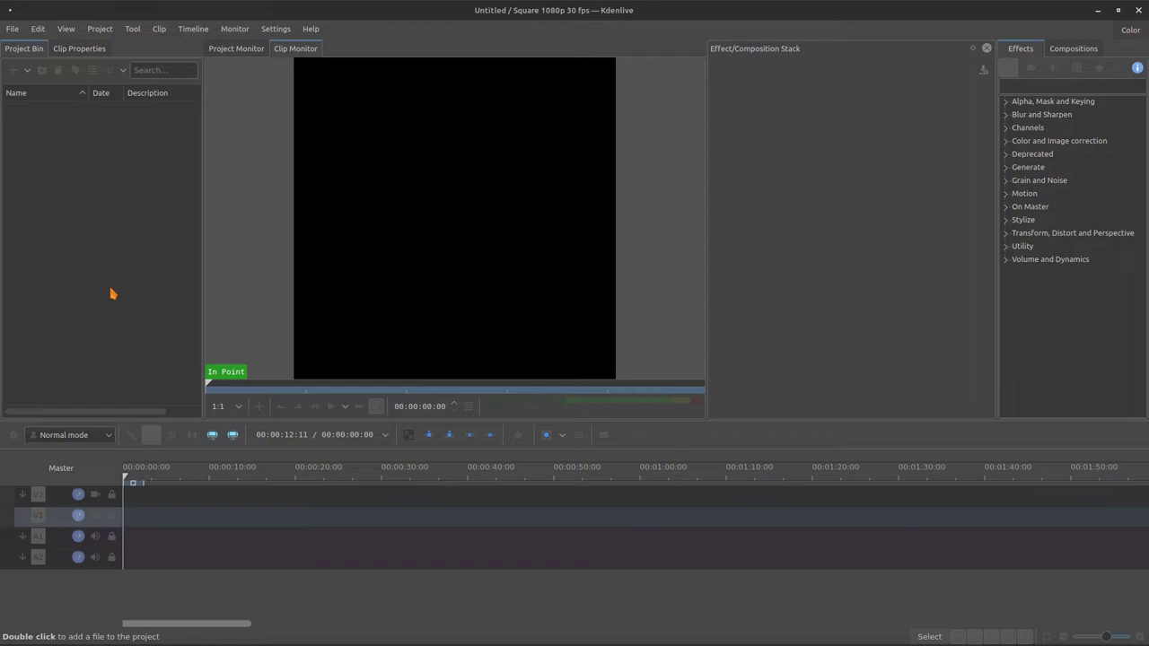
Step: Open the File menu in the empty Square 1080p project
click(15, 28)
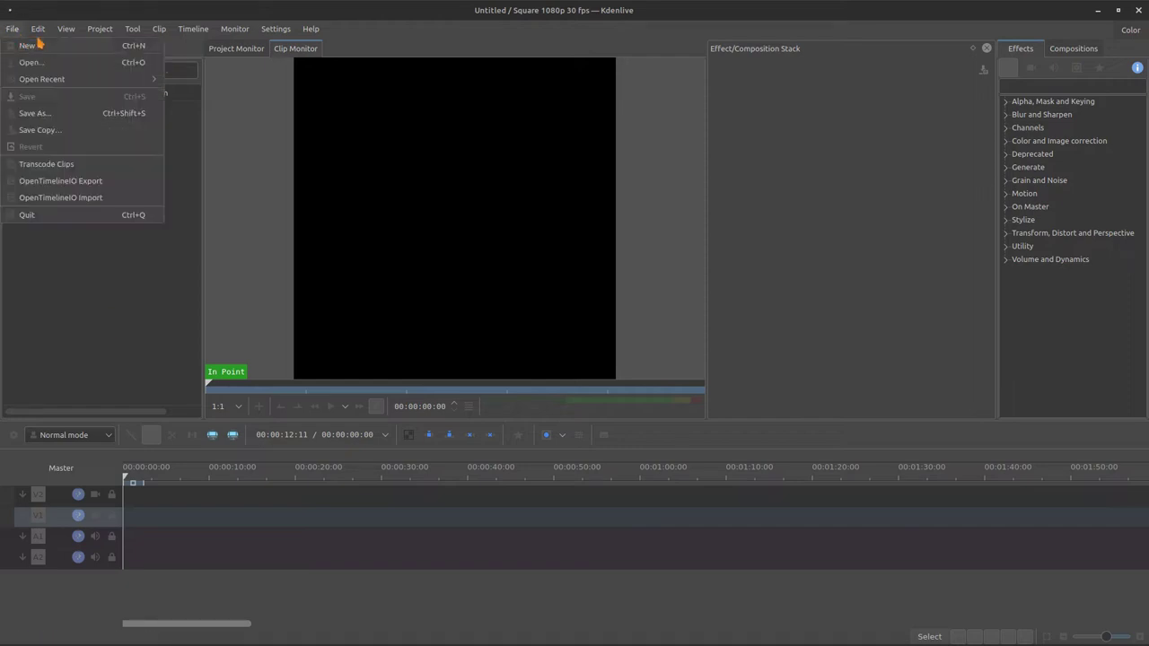
Step: Start a new project, picking HD 720p 29.97 fps from the HD 720 profile group
click(32, 47)
drag(583, 359, 584, 280)
click(418, 328)
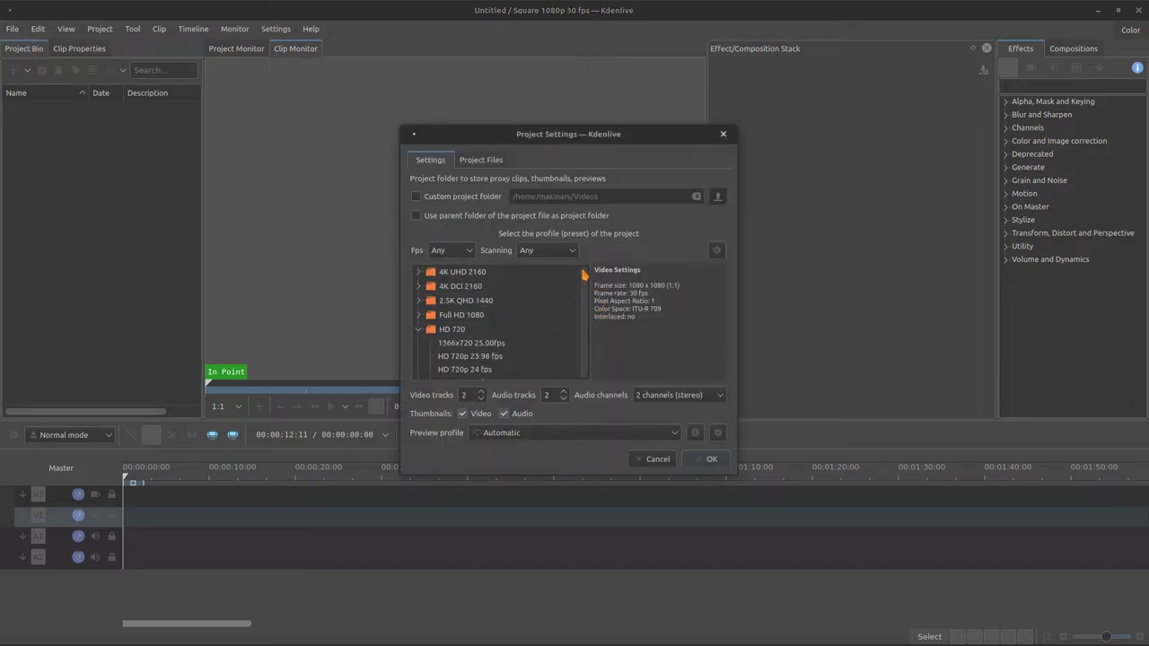
click(508, 370)
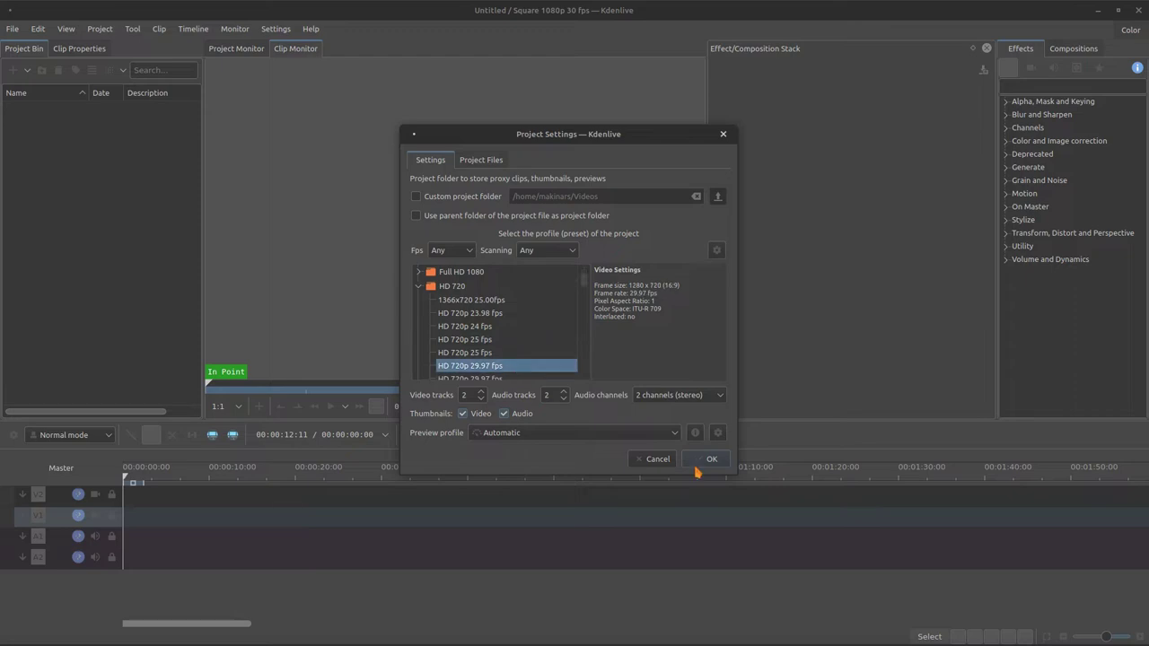
click(711, 458)
Step: Add a title clip whose text reads AGE, OF, FANTASY on three lines
right_click(117, 240)
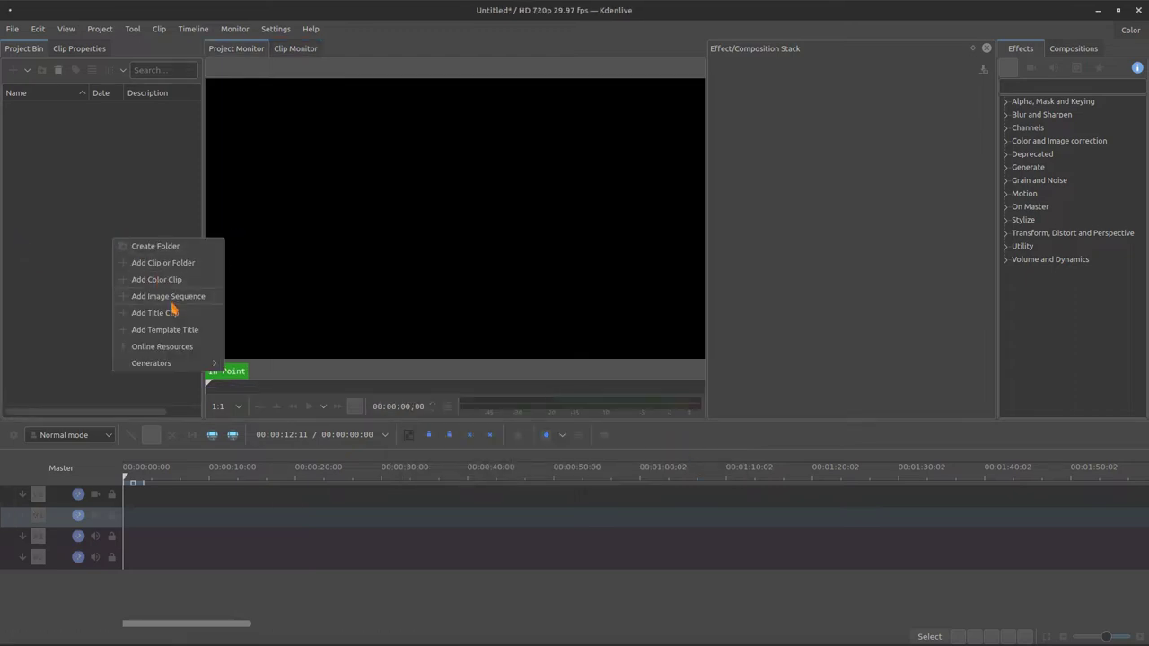
click(175, 309)
click(357, 281)
text(AGE)
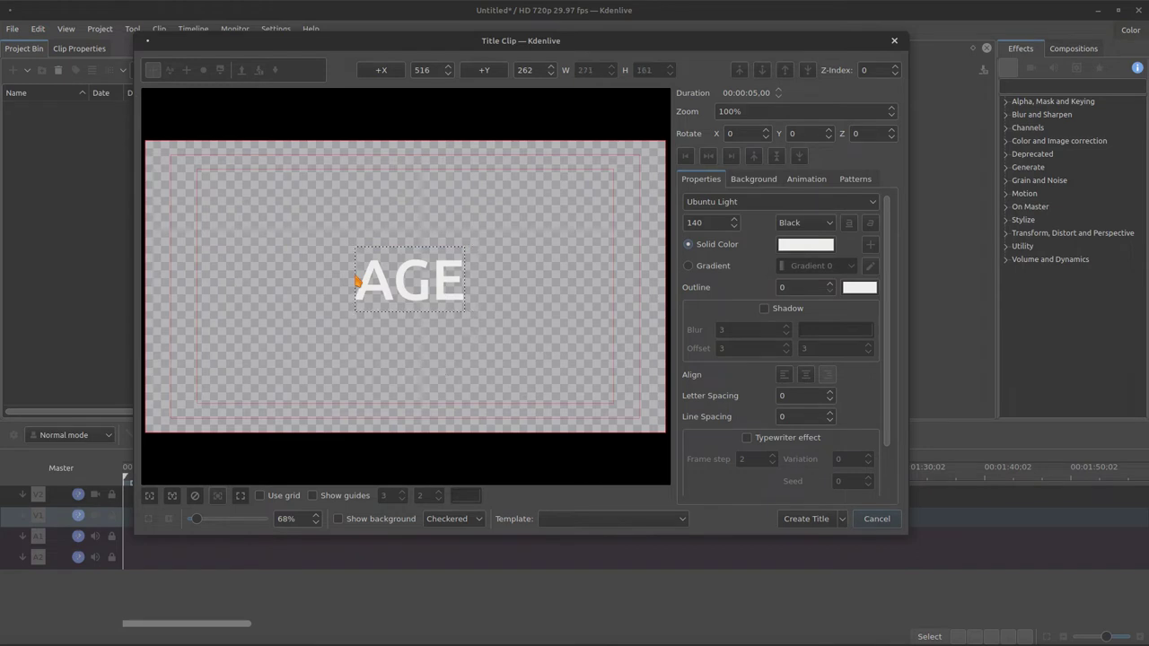
key(Return)
text(OF)
key(Return)
text(FANTASY)
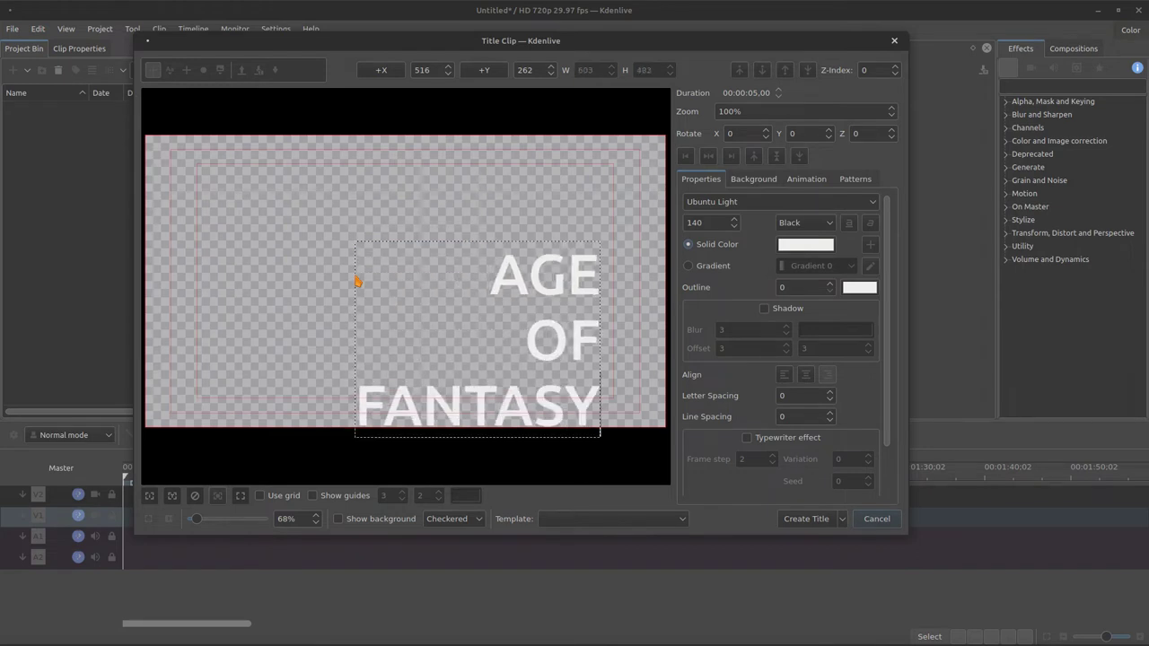
Step: Centre-align the lines, centre the text in the frame, and use URW Chancery L
click(812, 379)
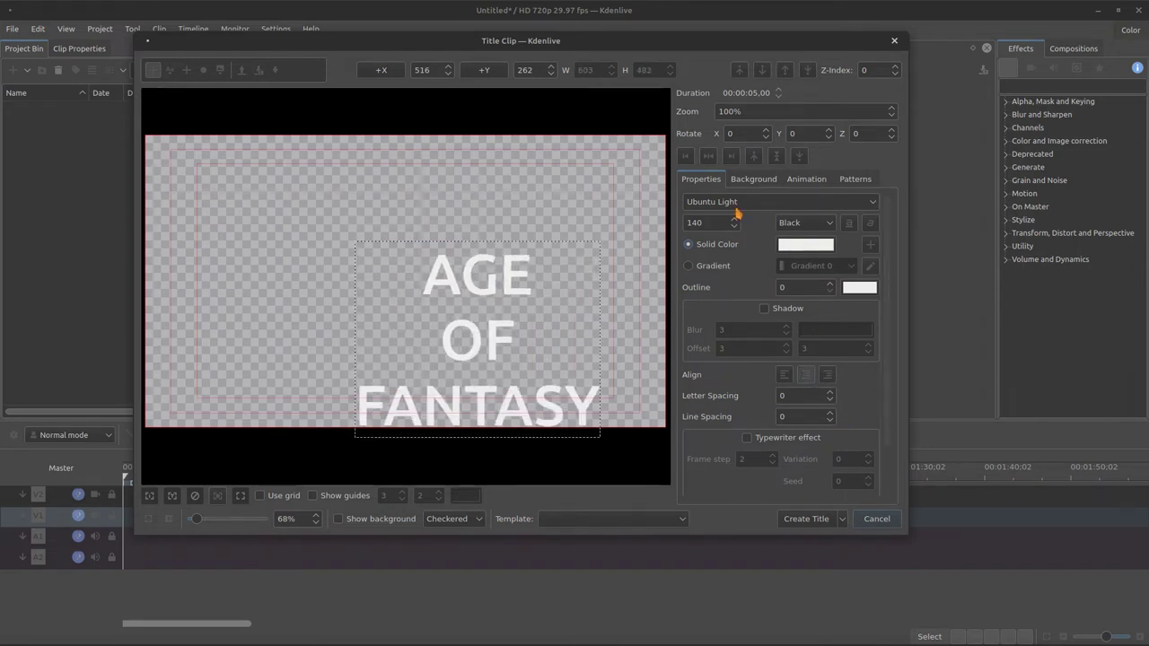
click(711, 159)
click(777, 159)
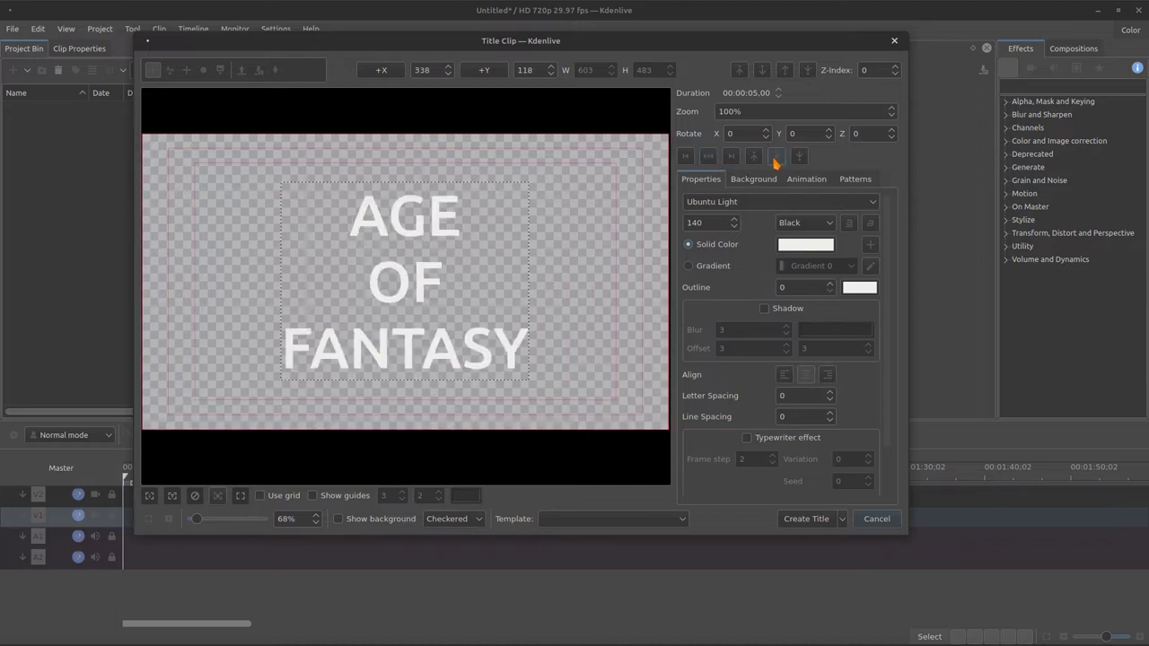
click(868, 203)
scroll(1002, 337, down, 3)
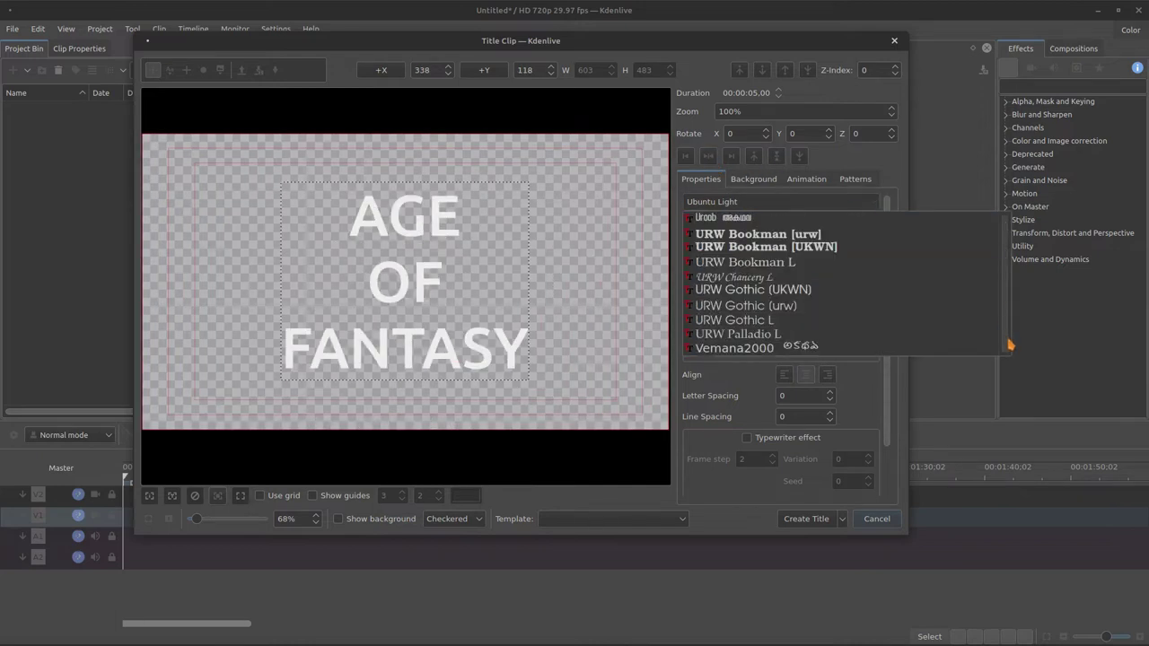
click(878, 277)
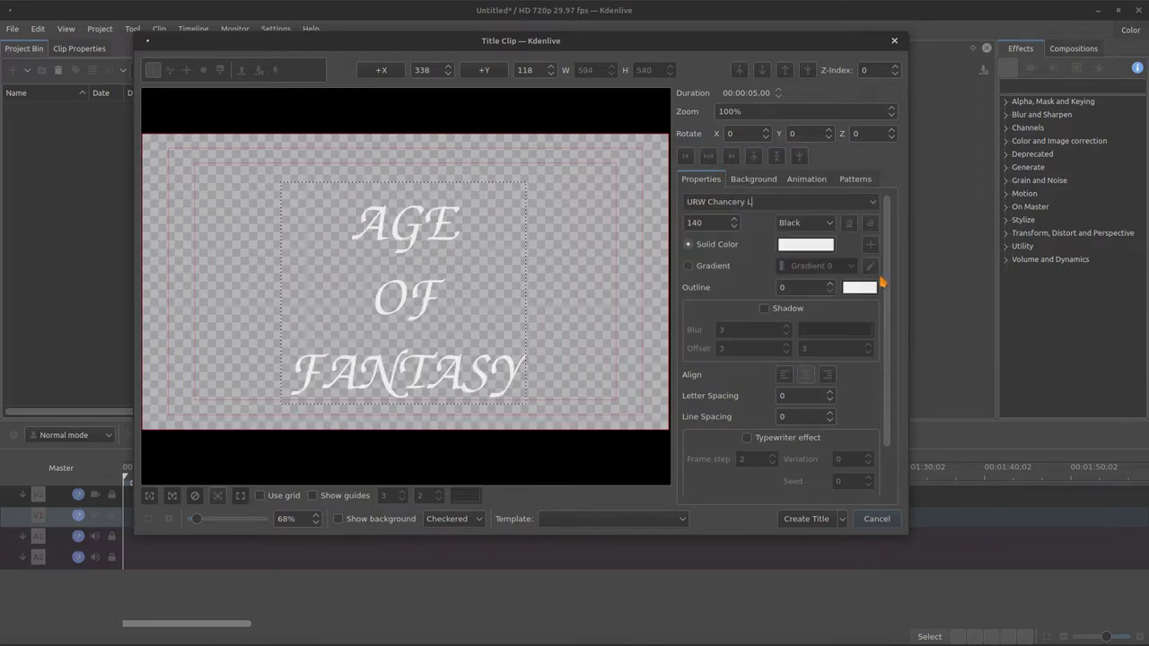
click(709, 158)
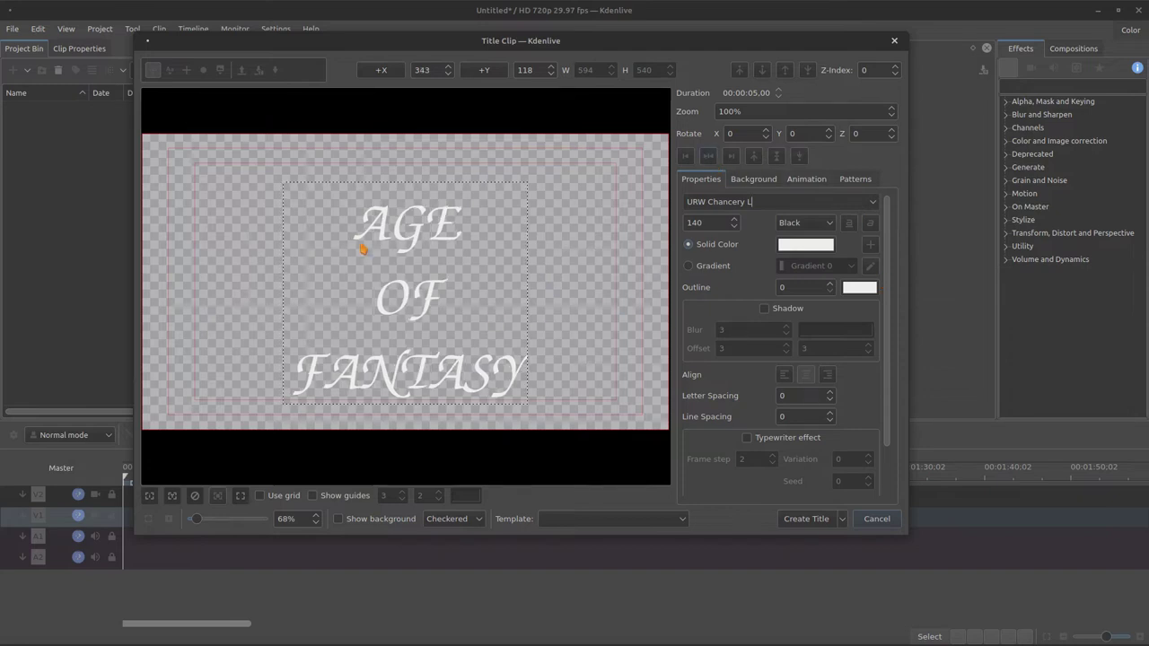
Step: Keep the Black font weight, adjust the font size, and set outline thickness to 50
click(829, 224)
click(791, 295)
text(20)
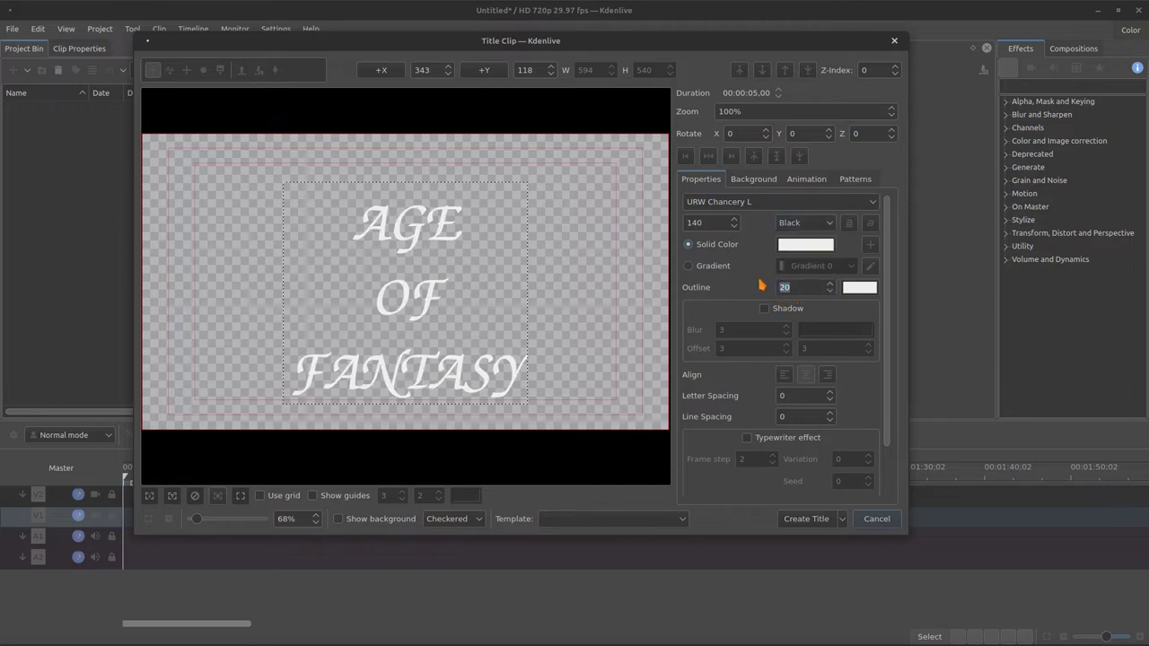
text(100)
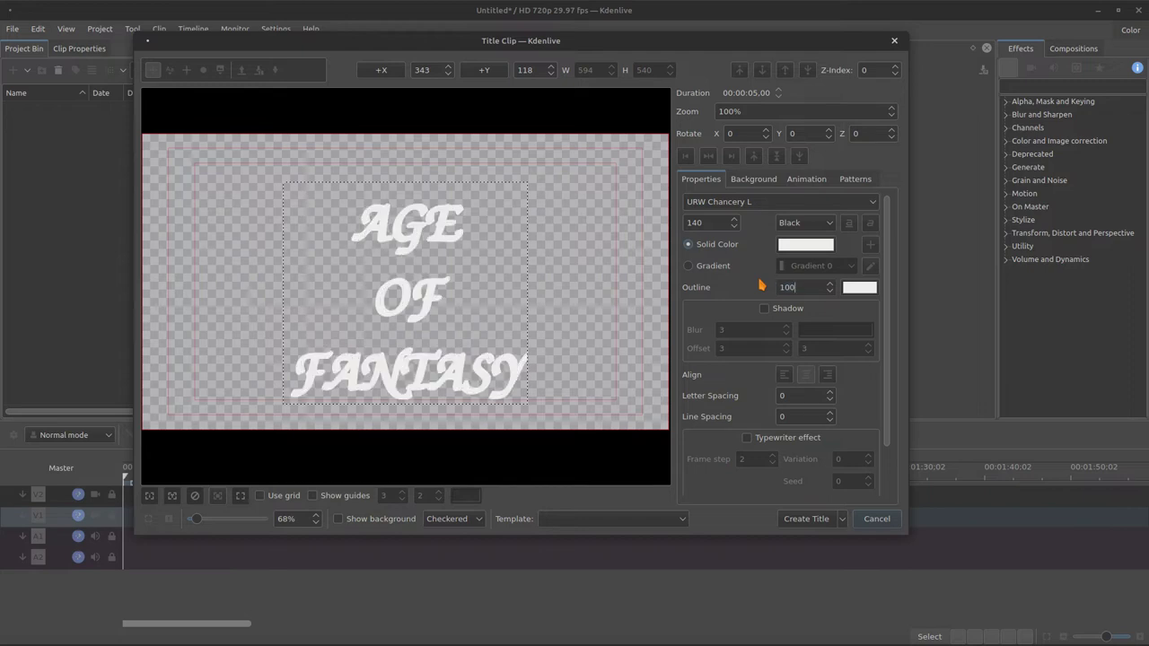
key(ctrl+a)
text(50)
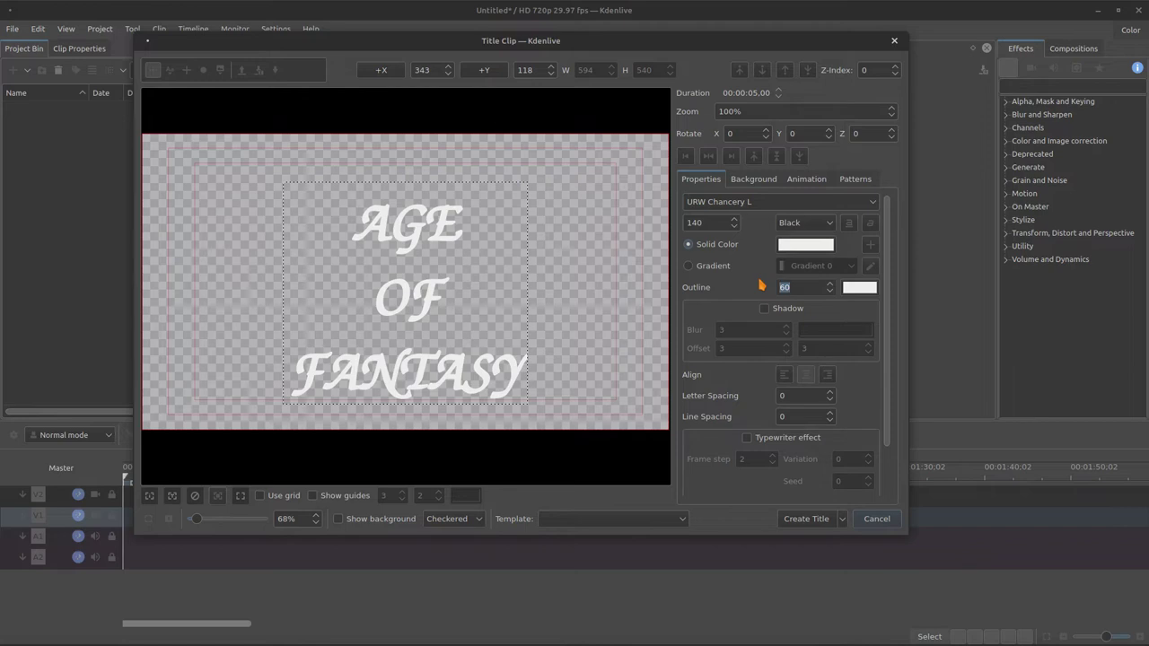
text(50)
Step: Create the title clip, put it at the start of V1, and search effects for emboss
click(801, 520)
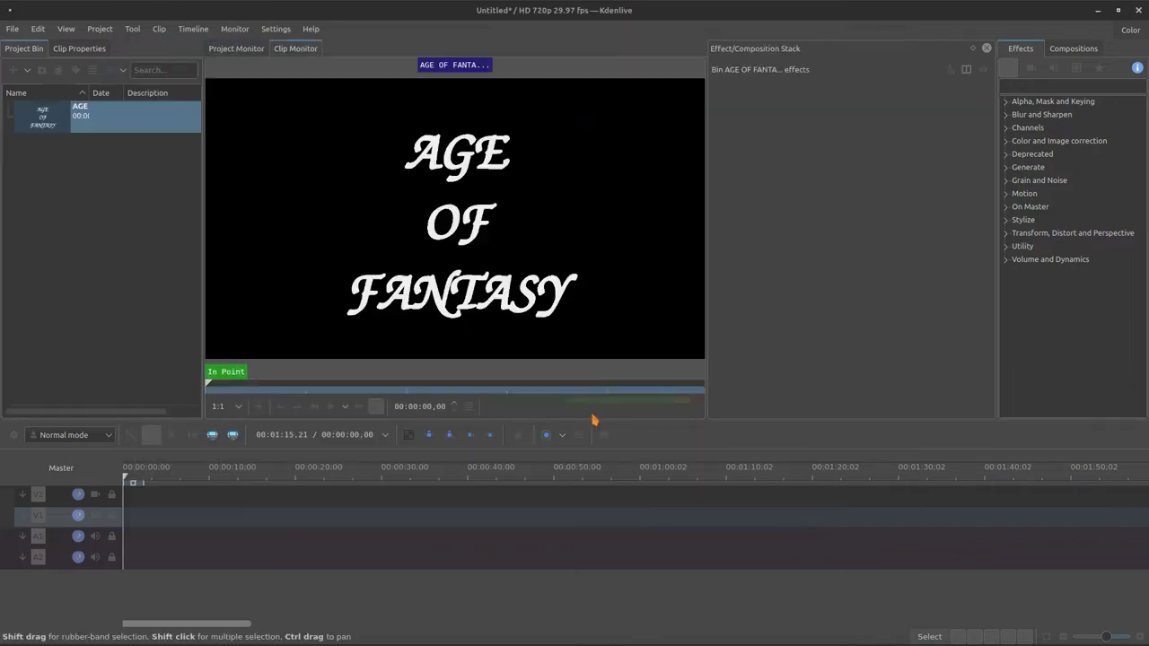
drag(45, 117, 143, 516)
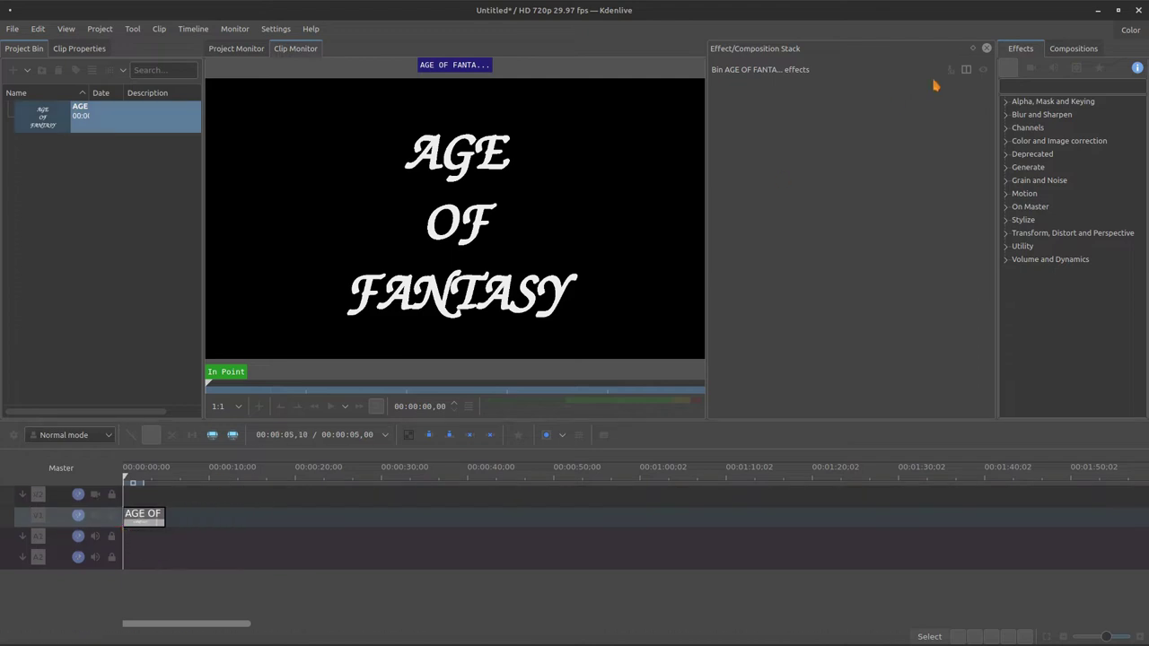
click(1050, 87)
text(embos)
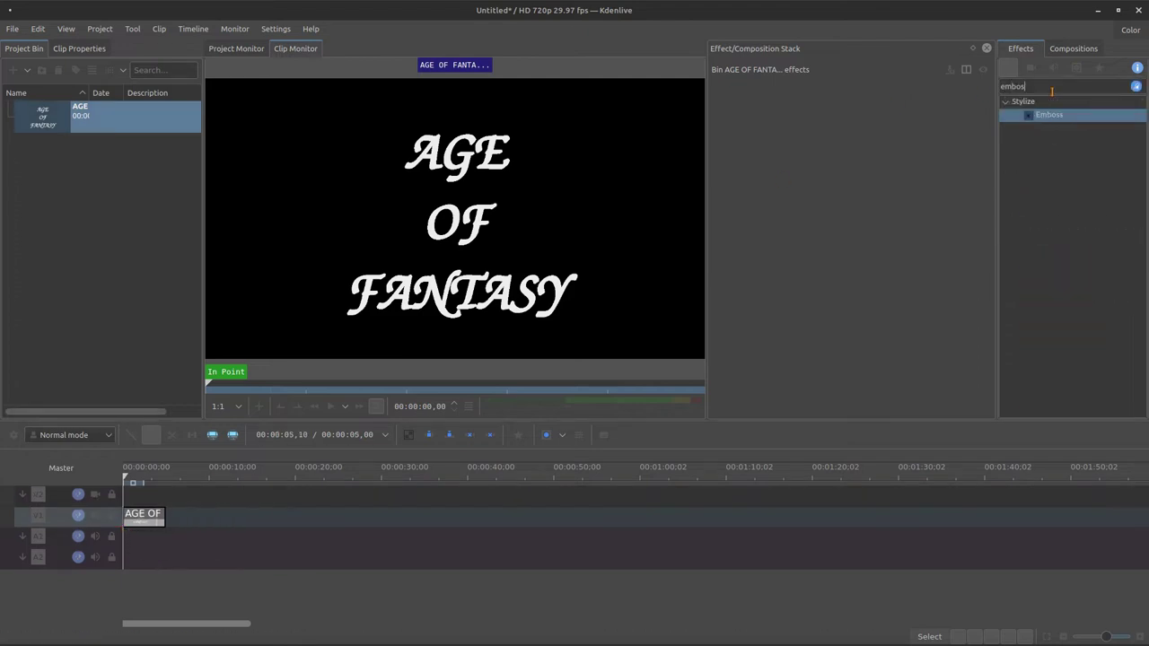
Step: Preview the title and set Emboss background lightness to 50 and bump height to 20
click(146, 523)
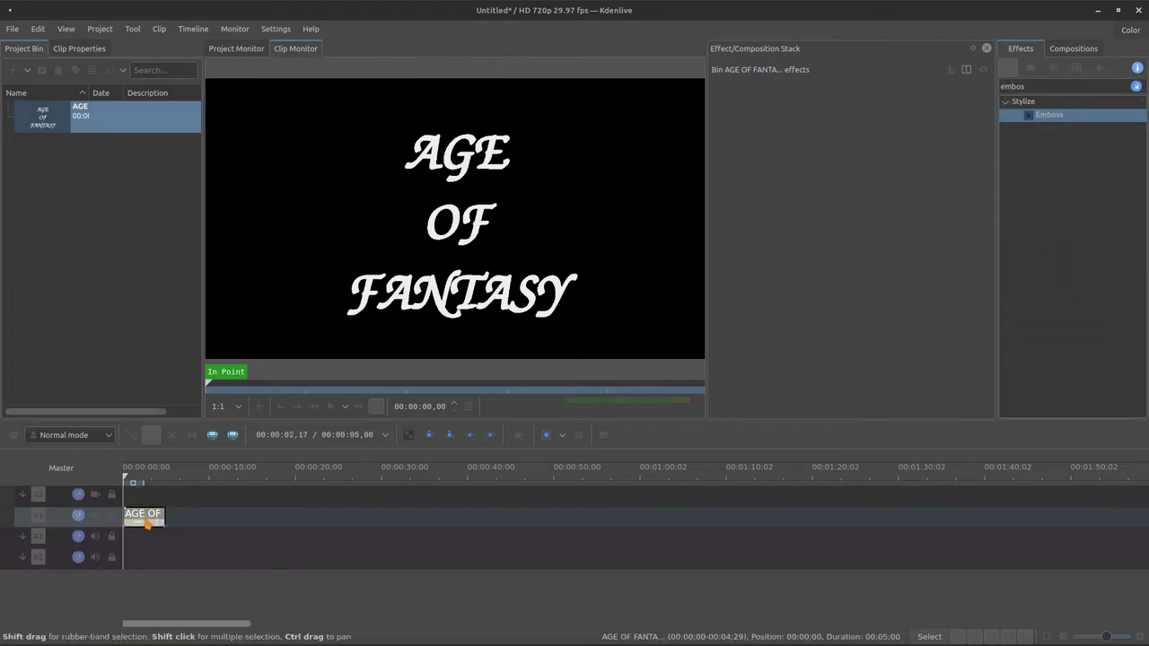
click(326, 370)
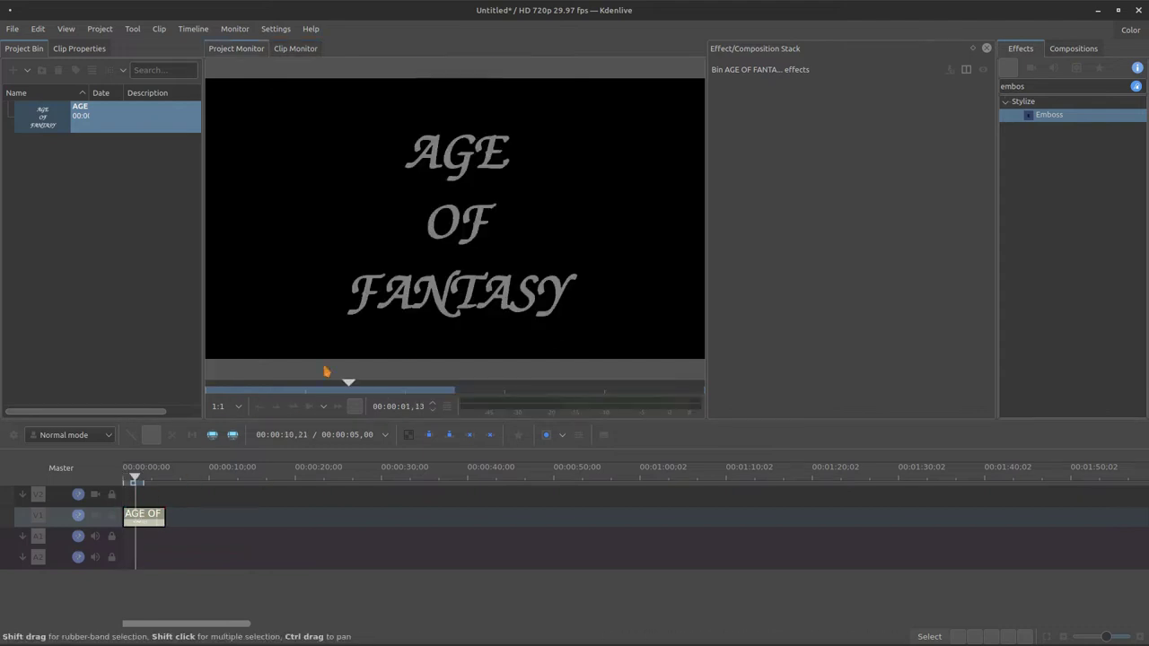
double_click(500, 250)
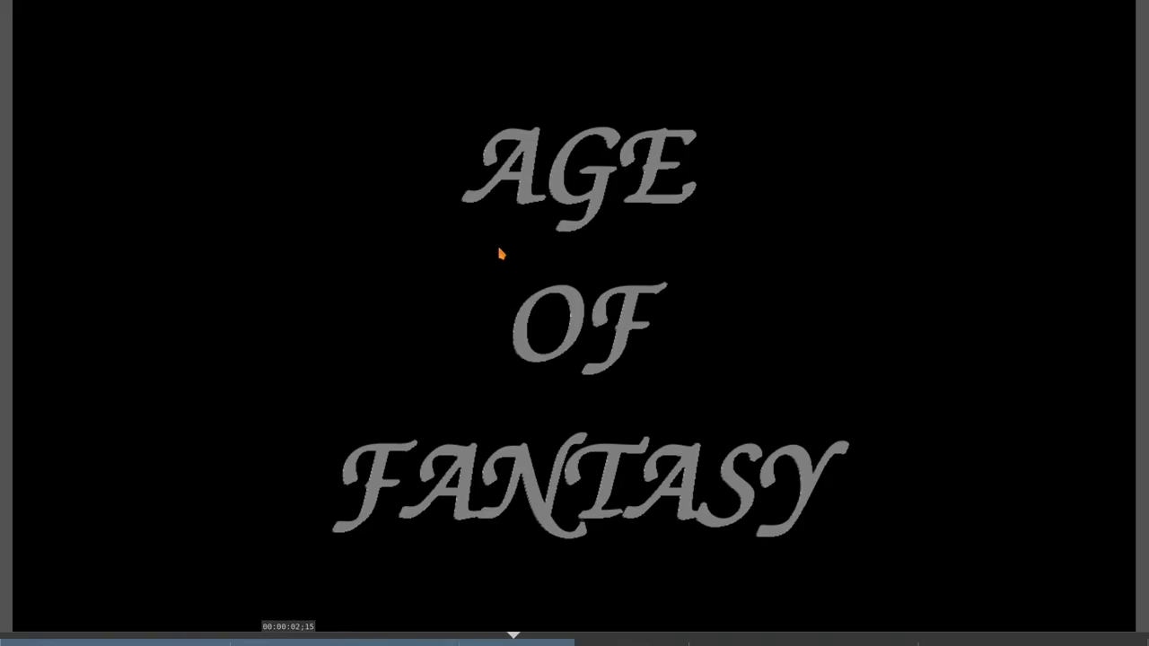
double_click(500, 253)
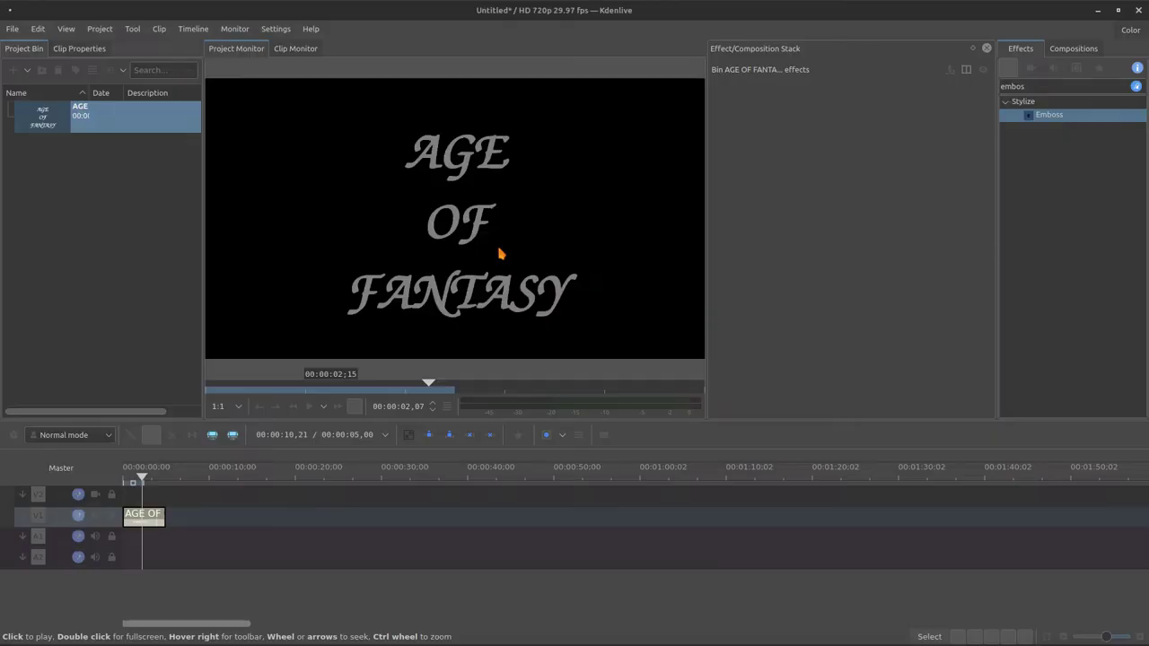
click(139, 513)
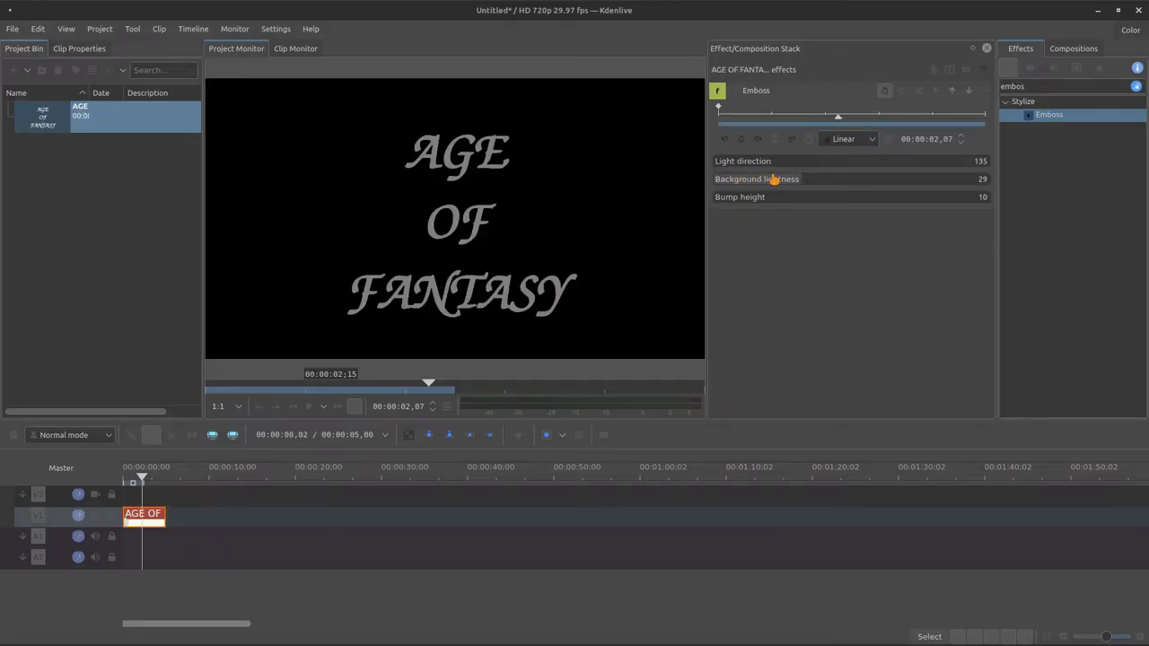
drag(792, 182, 859, 182)
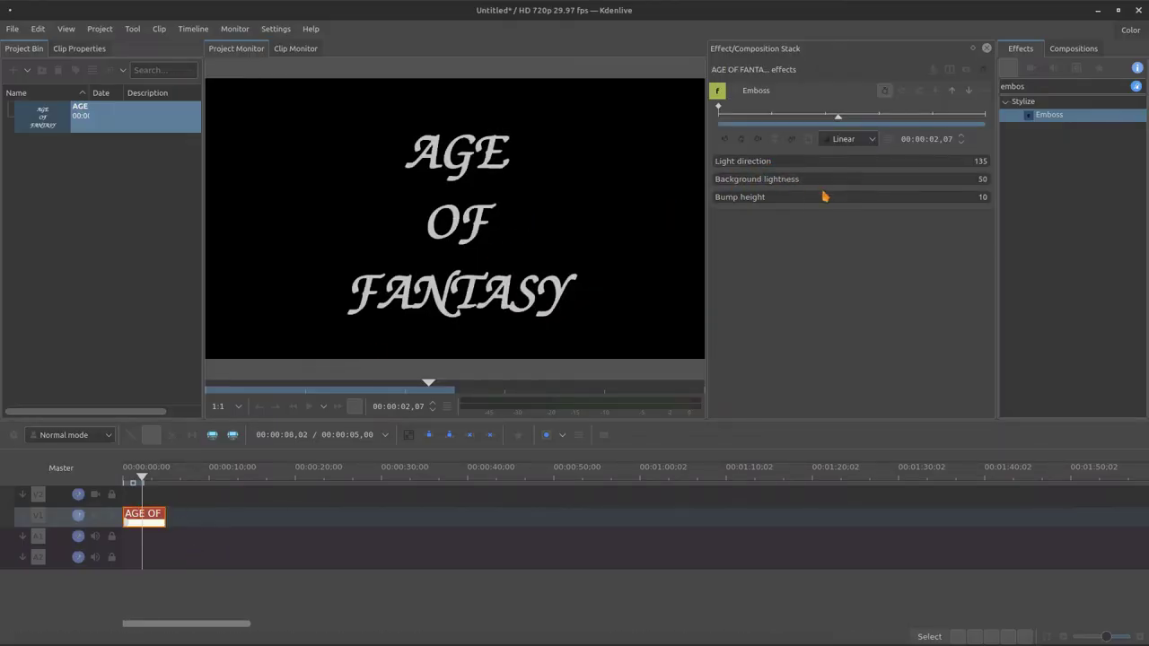
drag(795, 199, 845, 217)
double_click(1044, 87)
Step: Add an Average Blur to the title with X and Y size 6
text(avera)
drag(1050, 119, 835, 90)
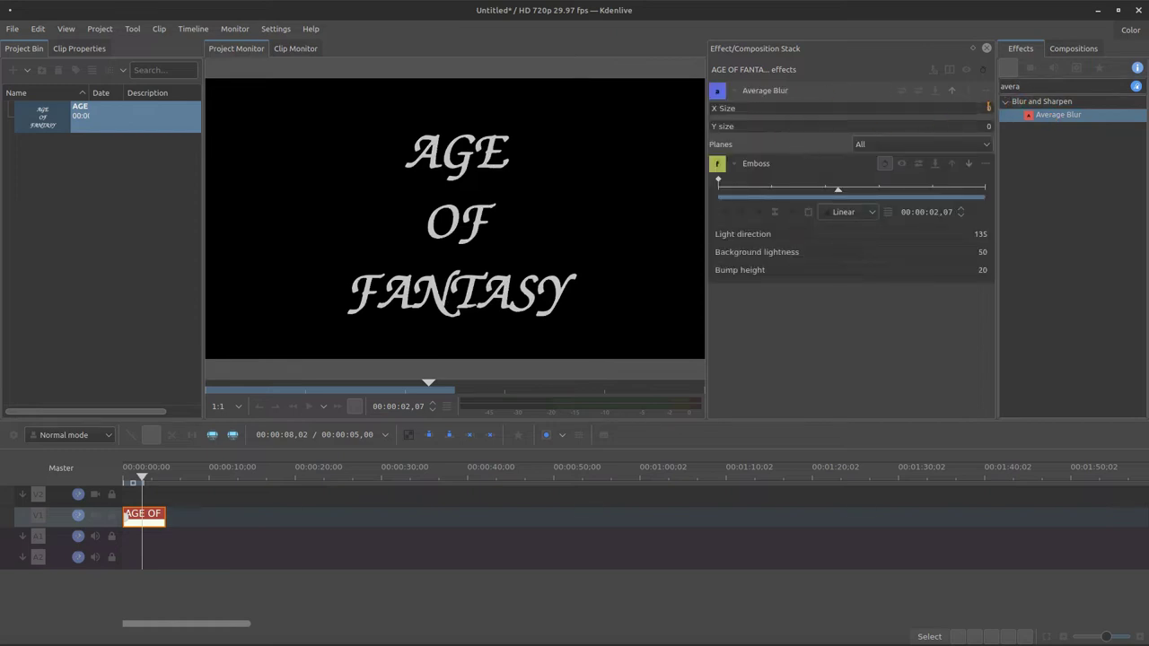
double_click(519, 212)
double_click(519, 212)
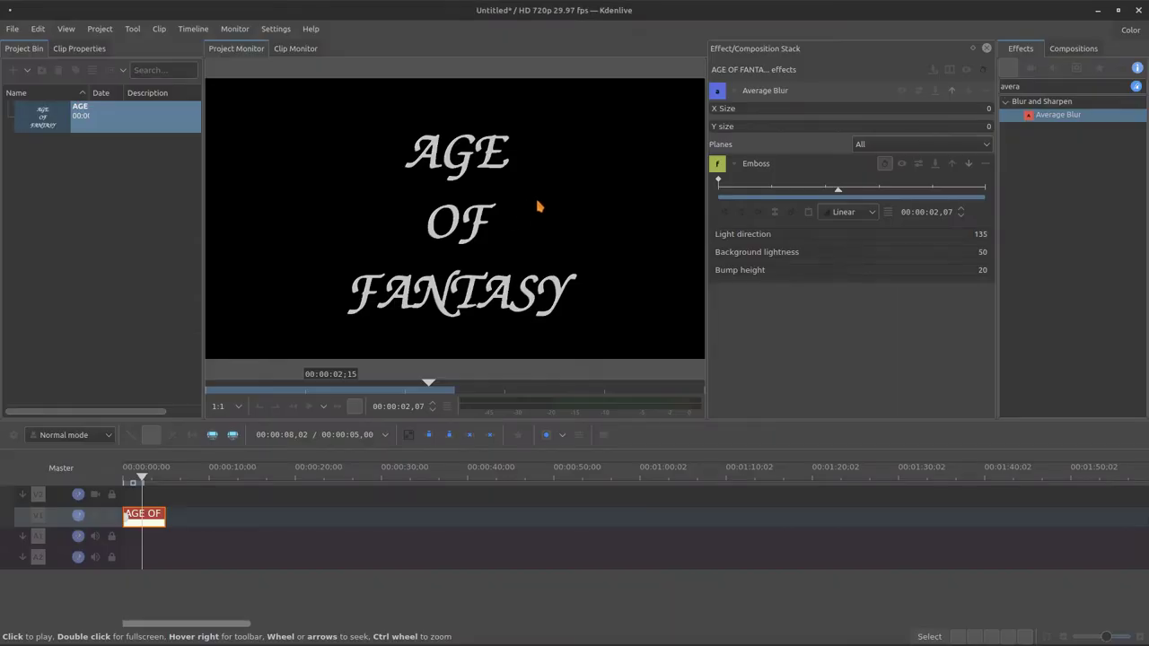
text(3)
key(Tab)
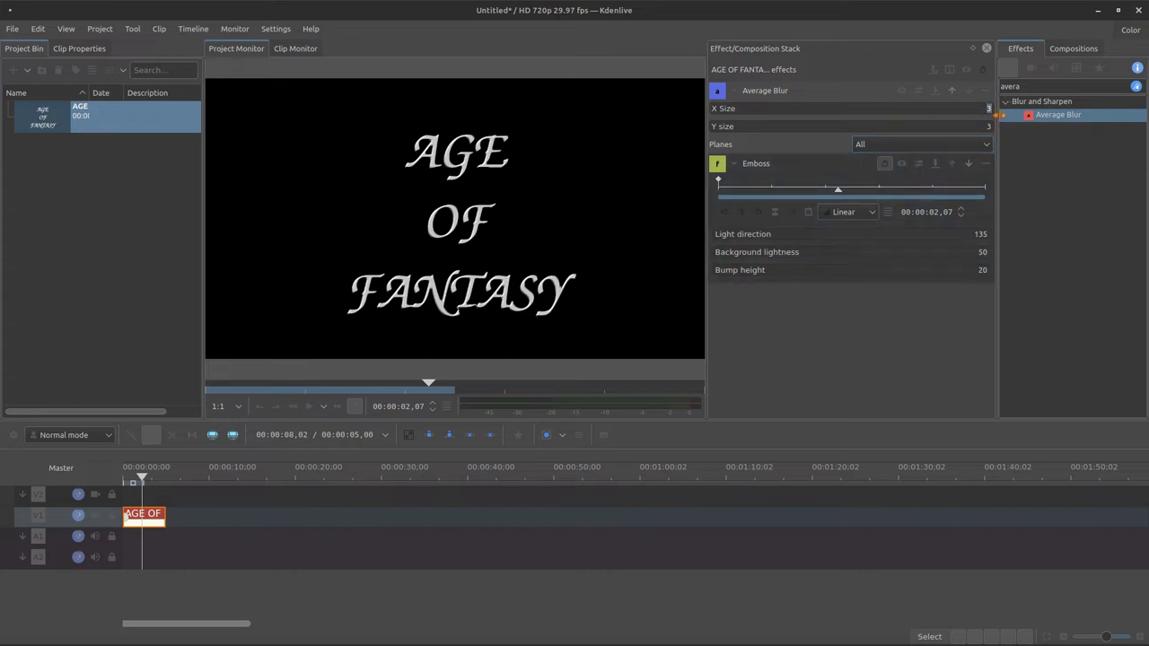
key(Tab)
text(6)
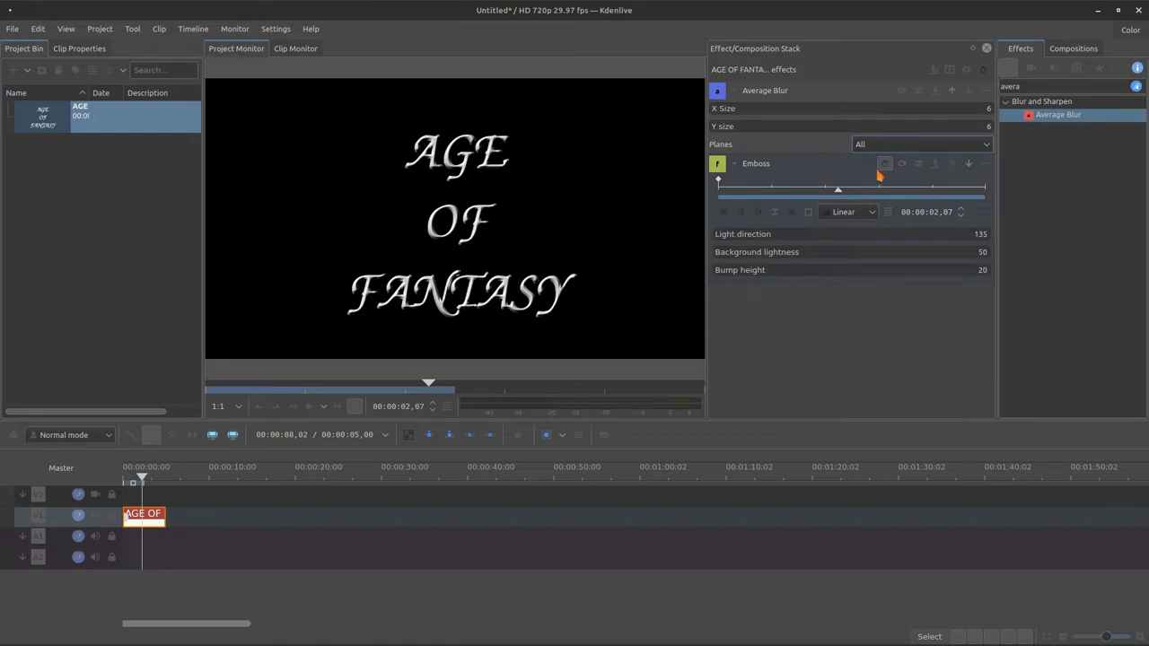
Step: Reset Emboss to defaults (lightness 29, bump height 10) and collapse both effect panels
click(888, 212)
click(924, 185)
click(917, 163)
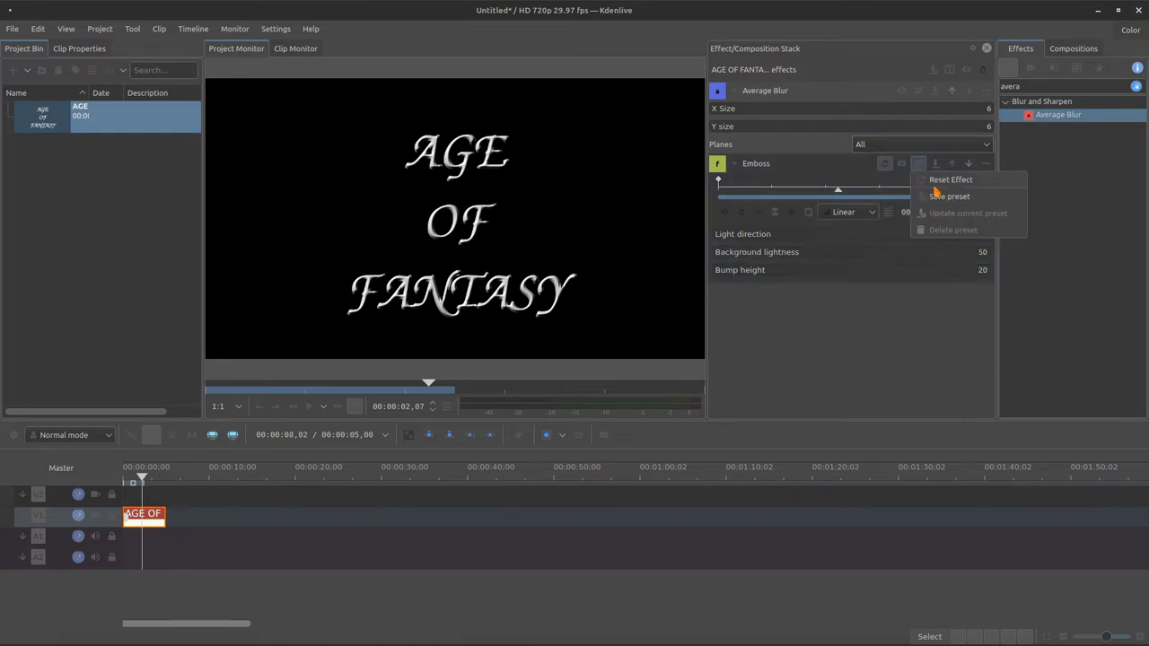
click(951, 180)
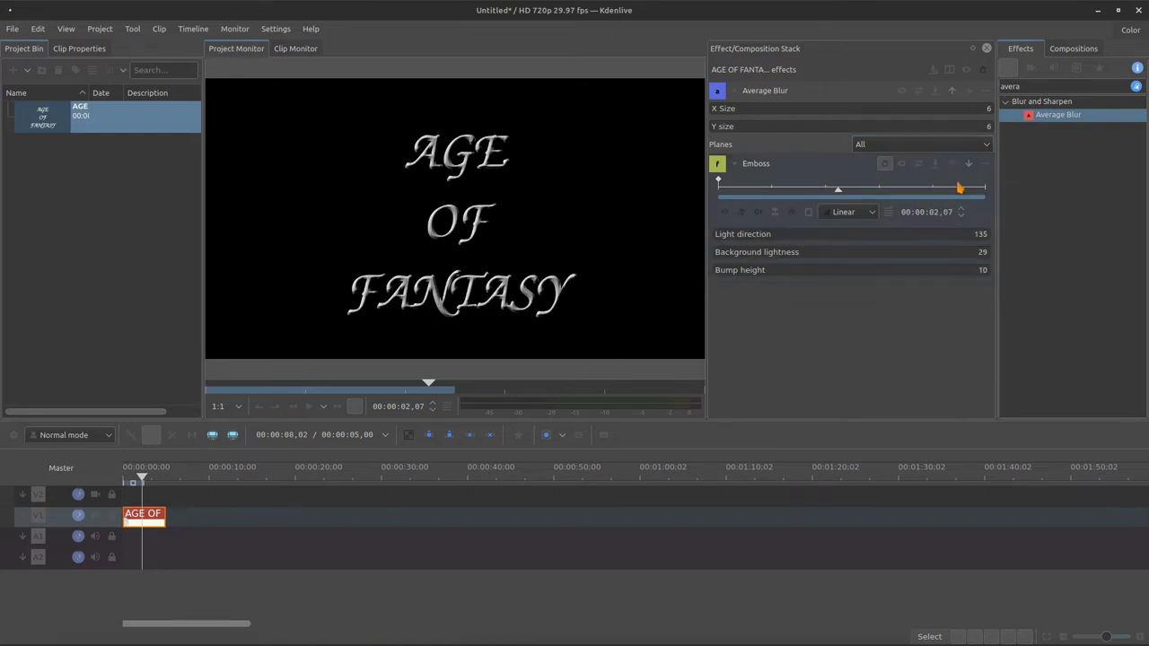
click(733, 163)
click(736, 92)
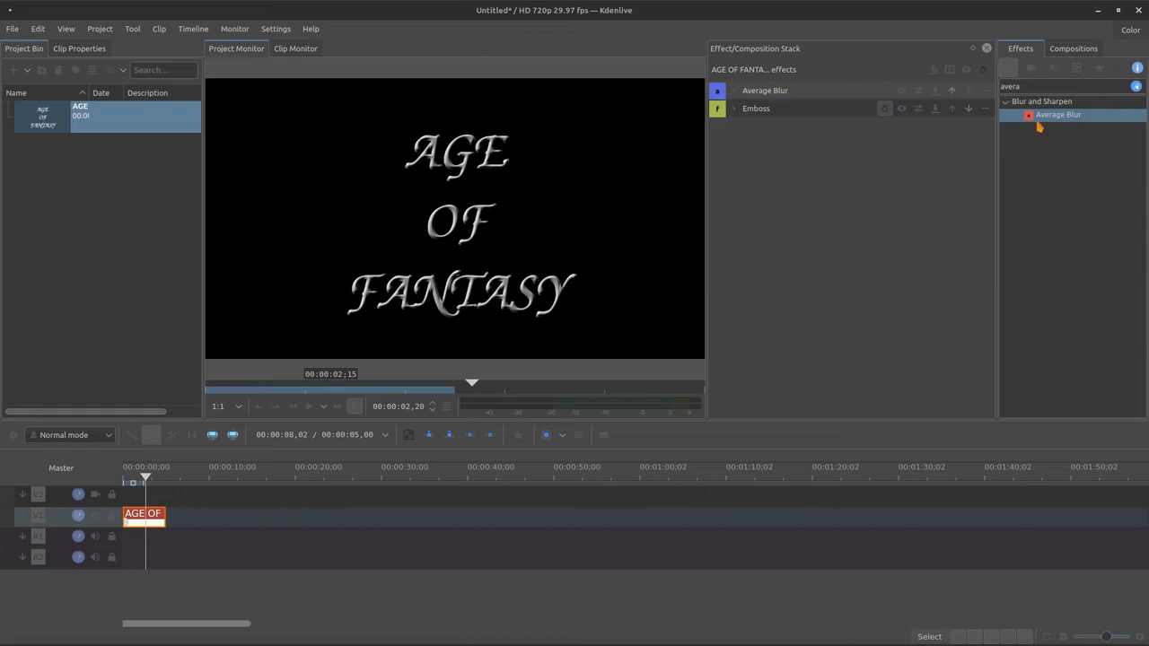
Step: Add a second Average Blur and change the first blur's X and Y size to 5
drag(1038, 127, 754, 175)
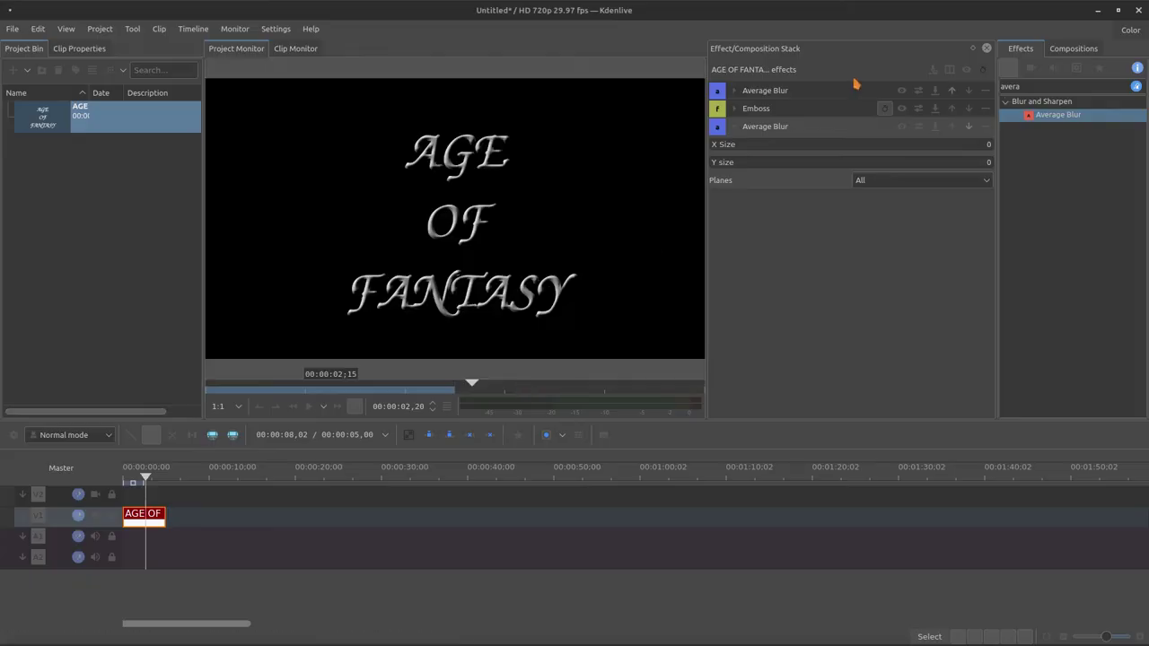
click(735, 90)
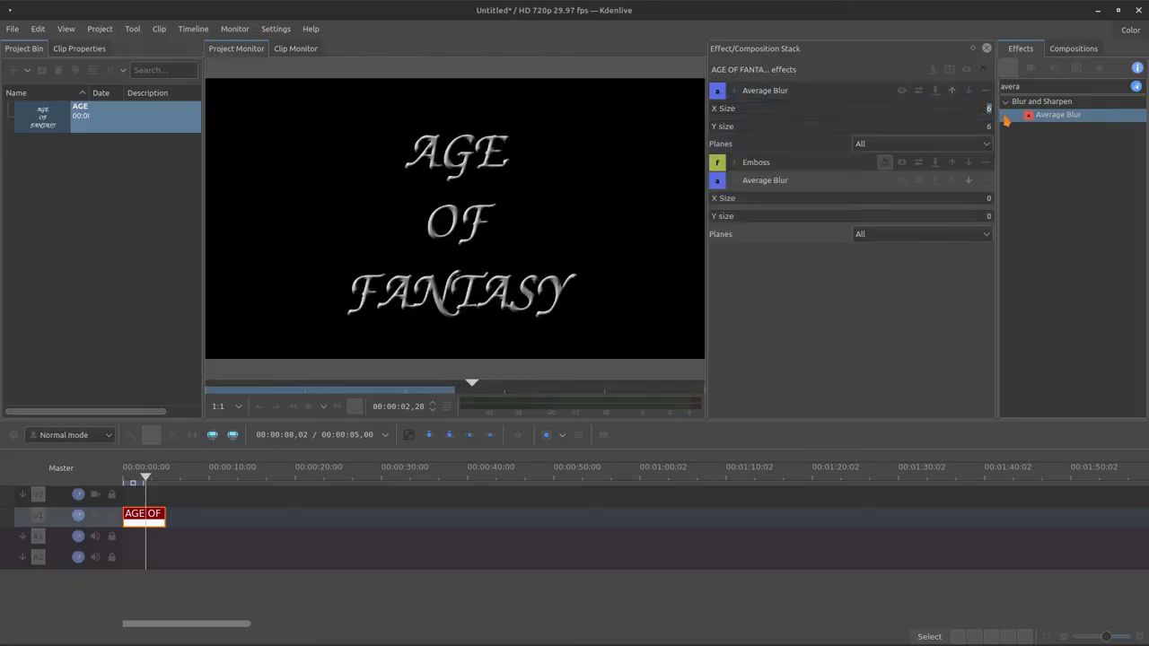
text(4)
key(Tab)
text(4)
key(Tab)
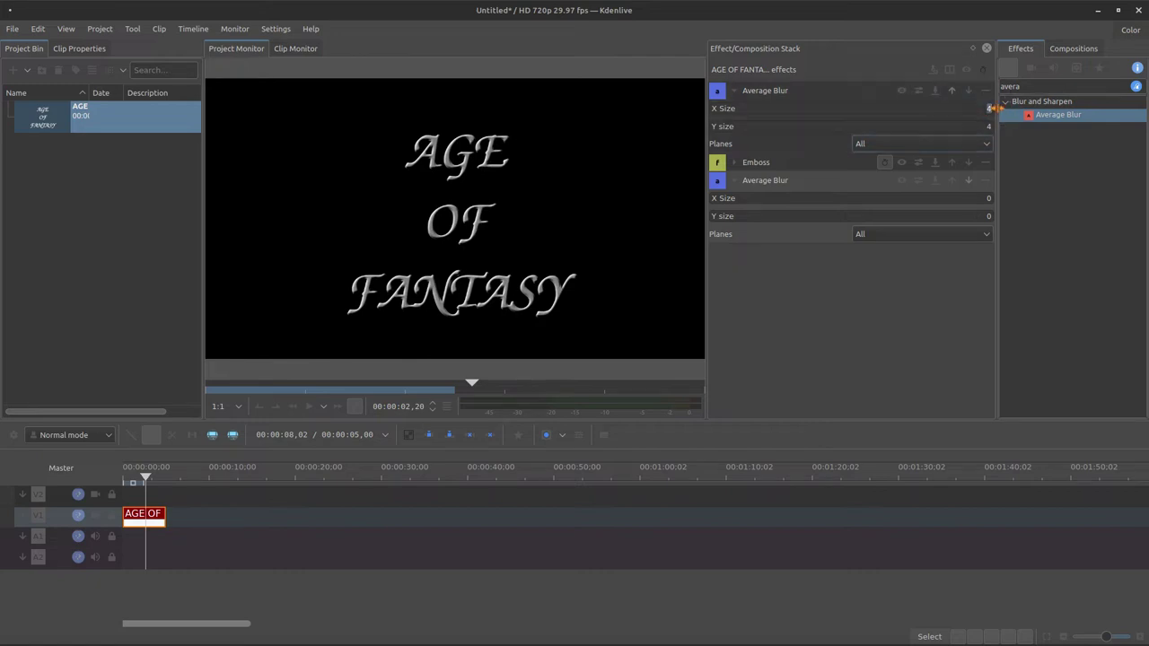
key(Tab)
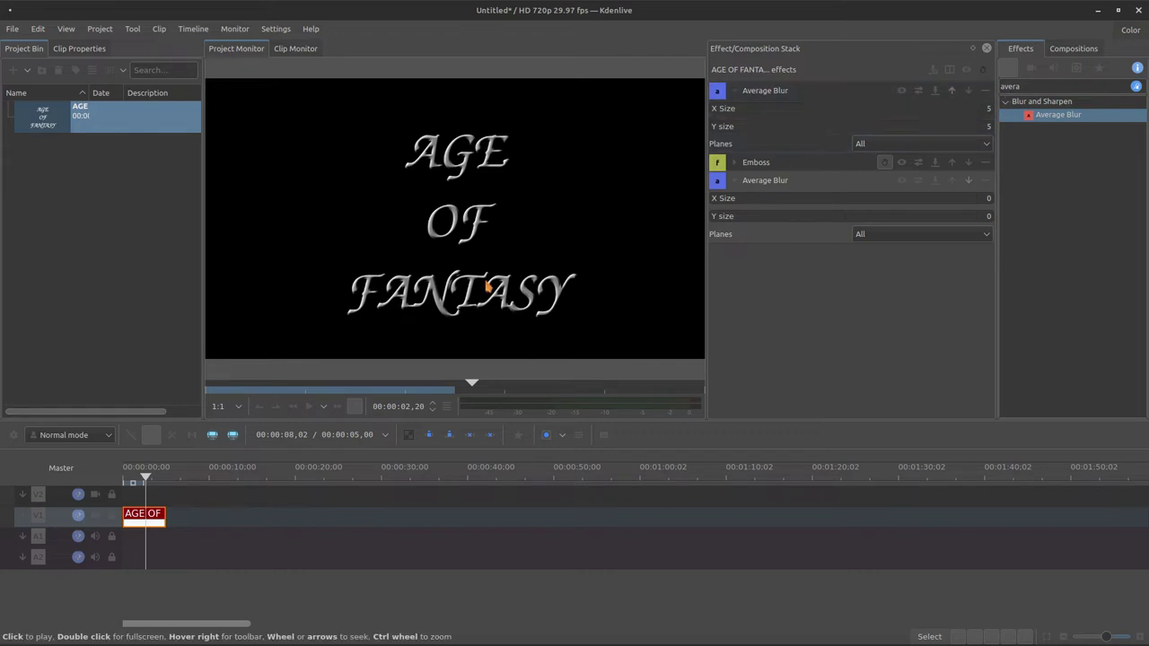
Step: Collapse both Average Blur panels and select the effects search text
click(737, 90)
click(736, 126)
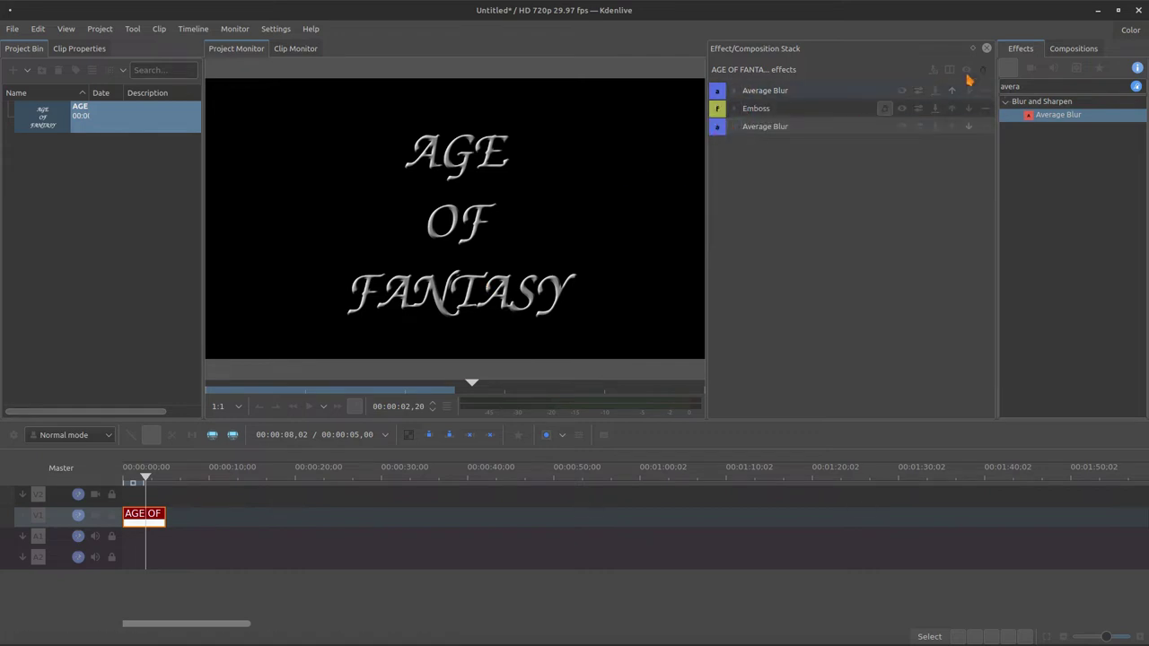
double_click(1036, 87)
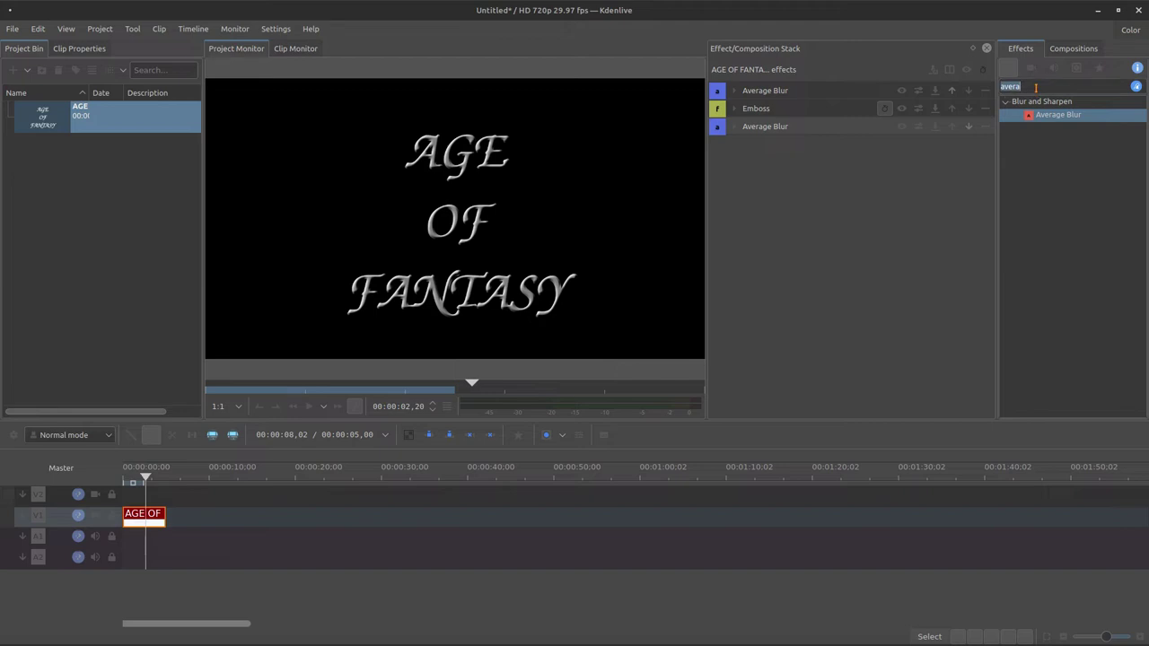
Step: Put a Cartoon effect at the top of the title's stack with difference space 0.00460
text(cartoon)
drag(1037, 117, 800, 90)
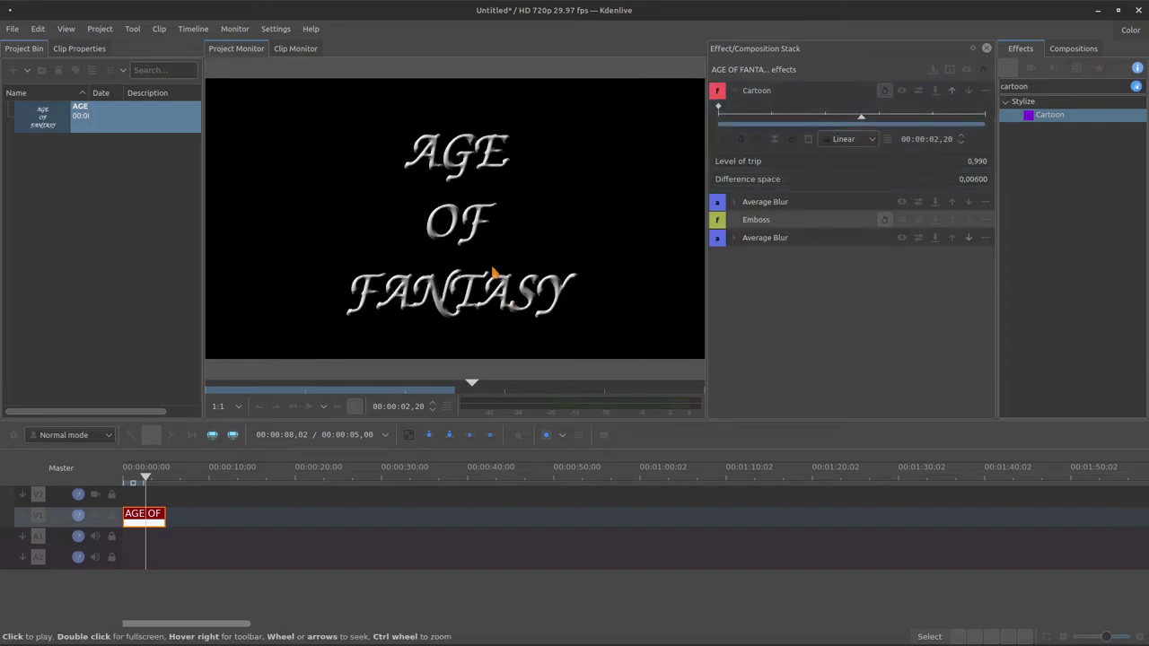
mouse_move(725, 185)
mouse_down()
mouse_move(738, 187)
mouse_move(711, 185)
mouse_move(723, 191)
mouse_up()
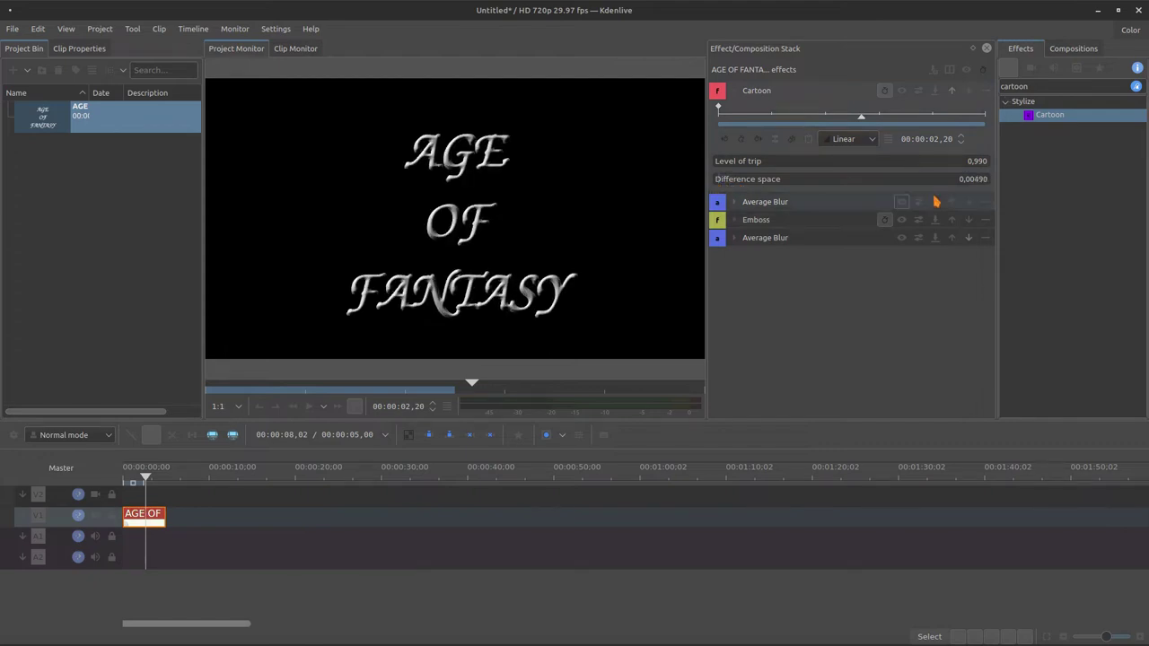
drag(973, 180, 1037, 183)
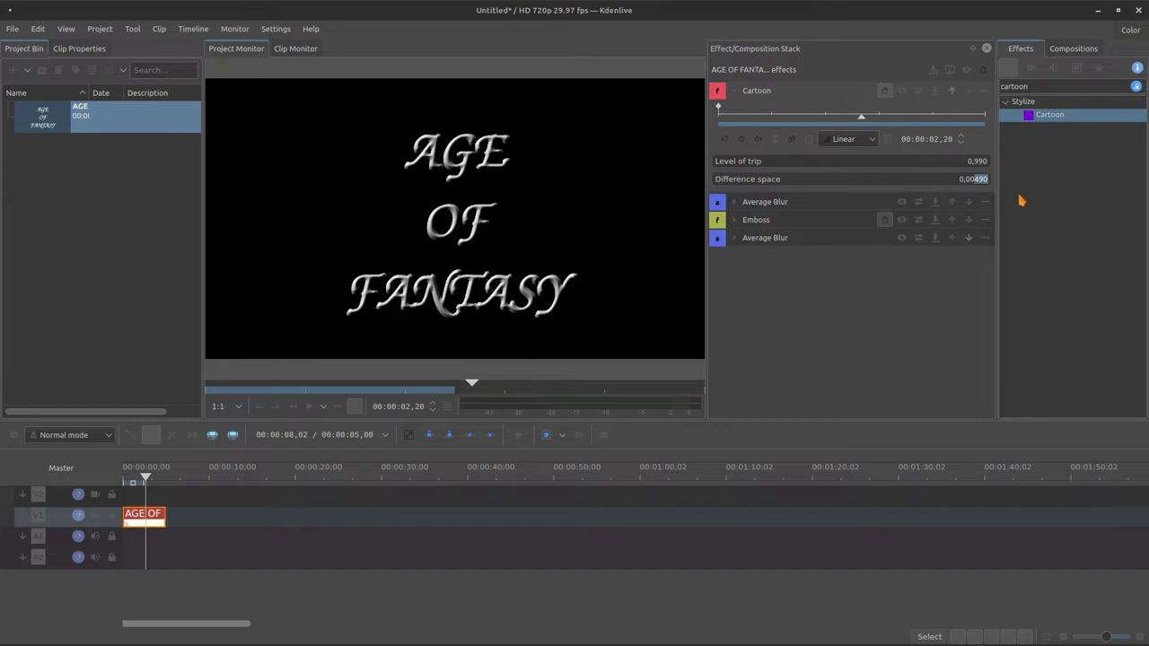
text(2)
drag(716, 181, 718, 187)
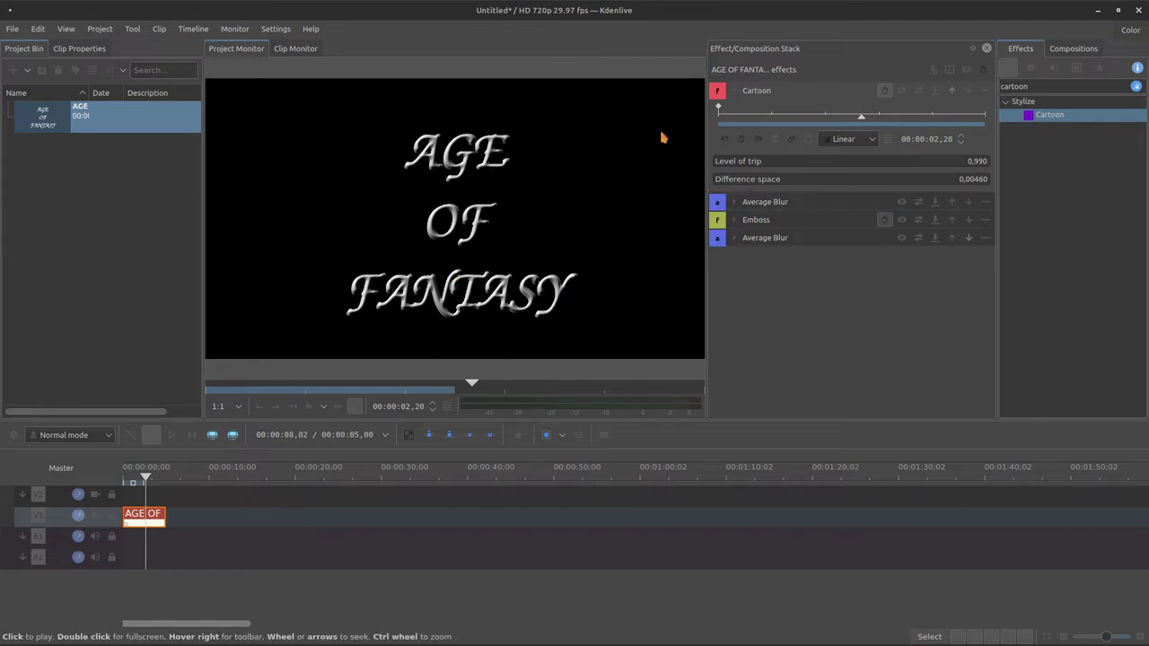
click(735, 91)
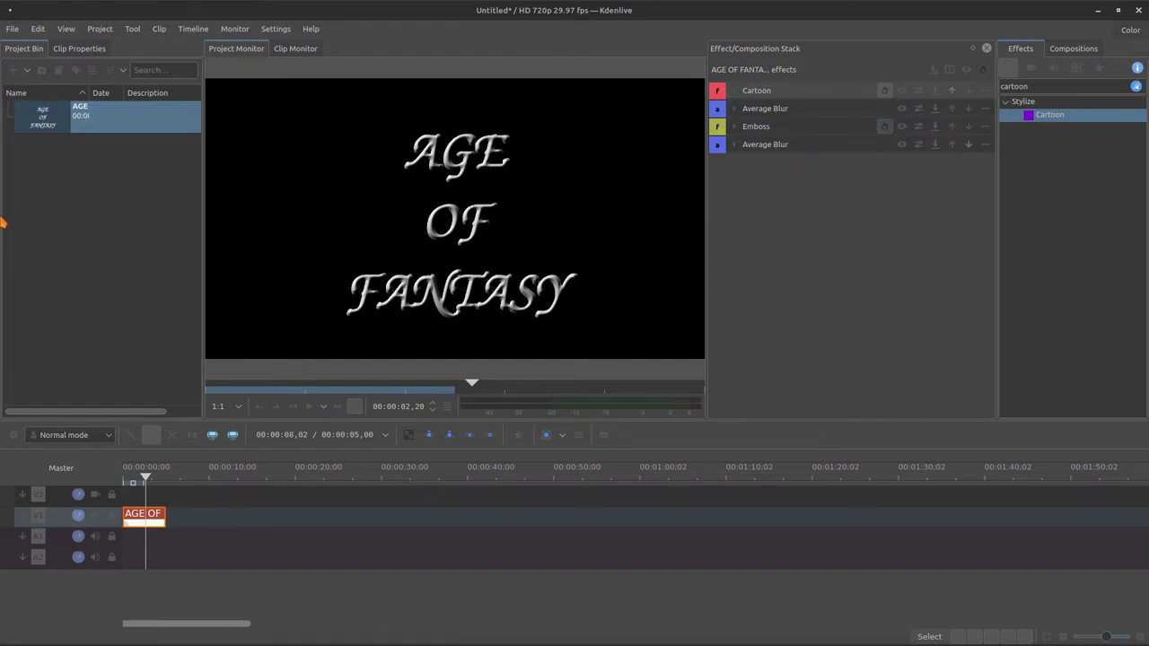
Step: Import metal_tex.jpg onto V2 above the title and blend them with a Multiply composition
drag(2, 227, 67, 247)
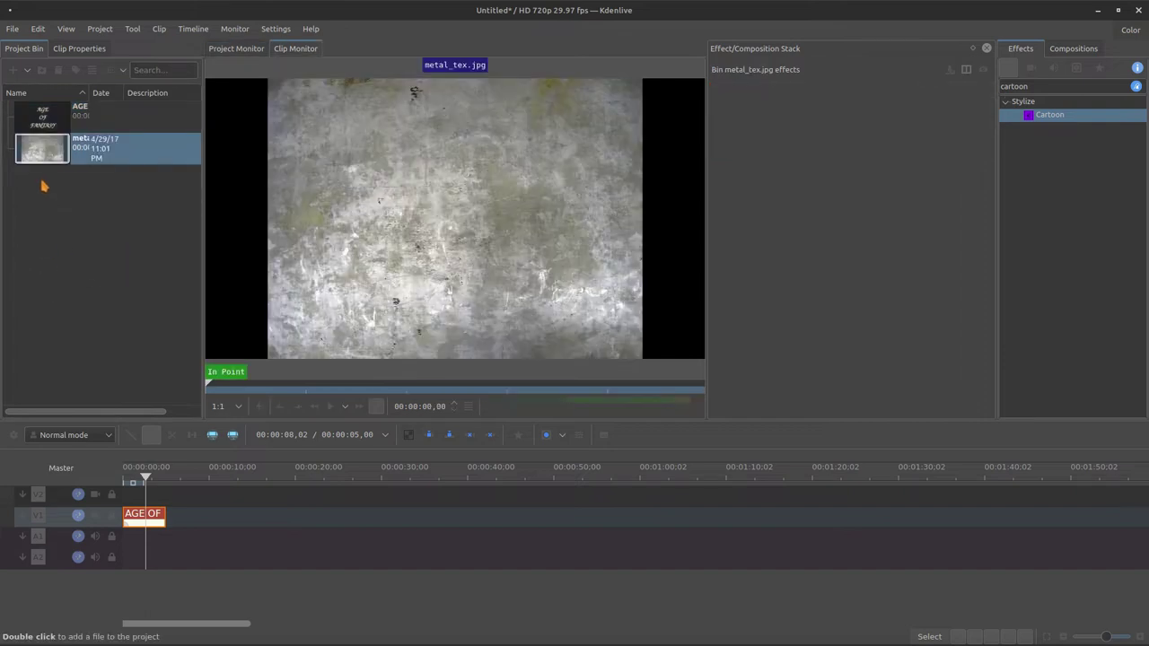
drag(42, 150, 148, 493)
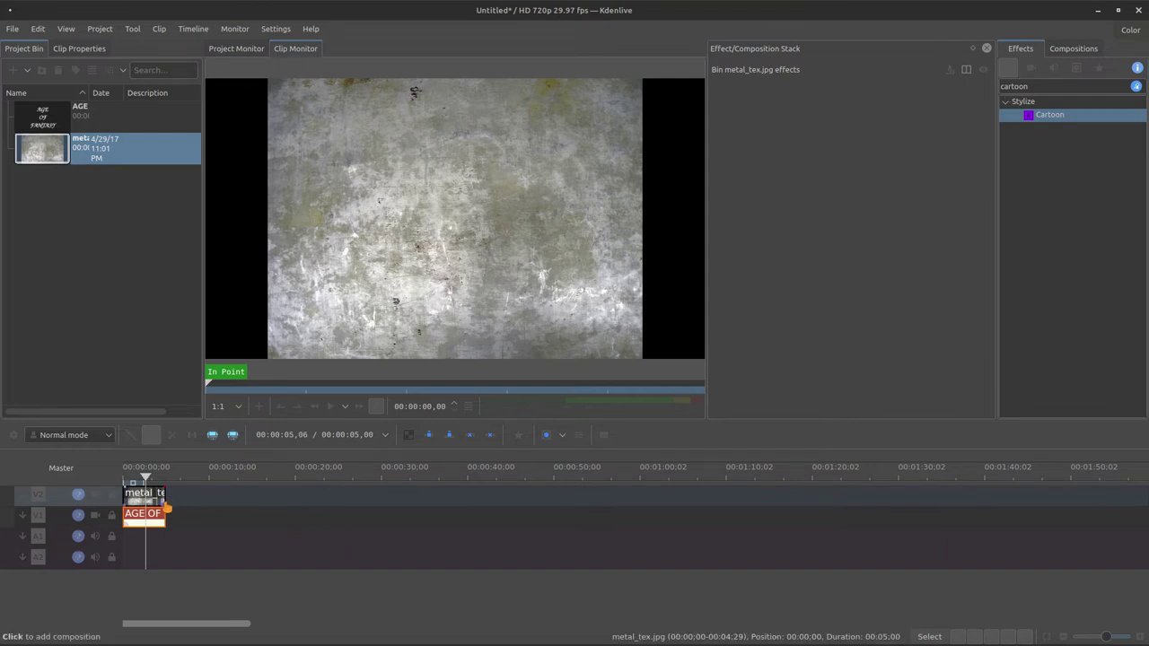
click(166, 509)
click(812, 70)
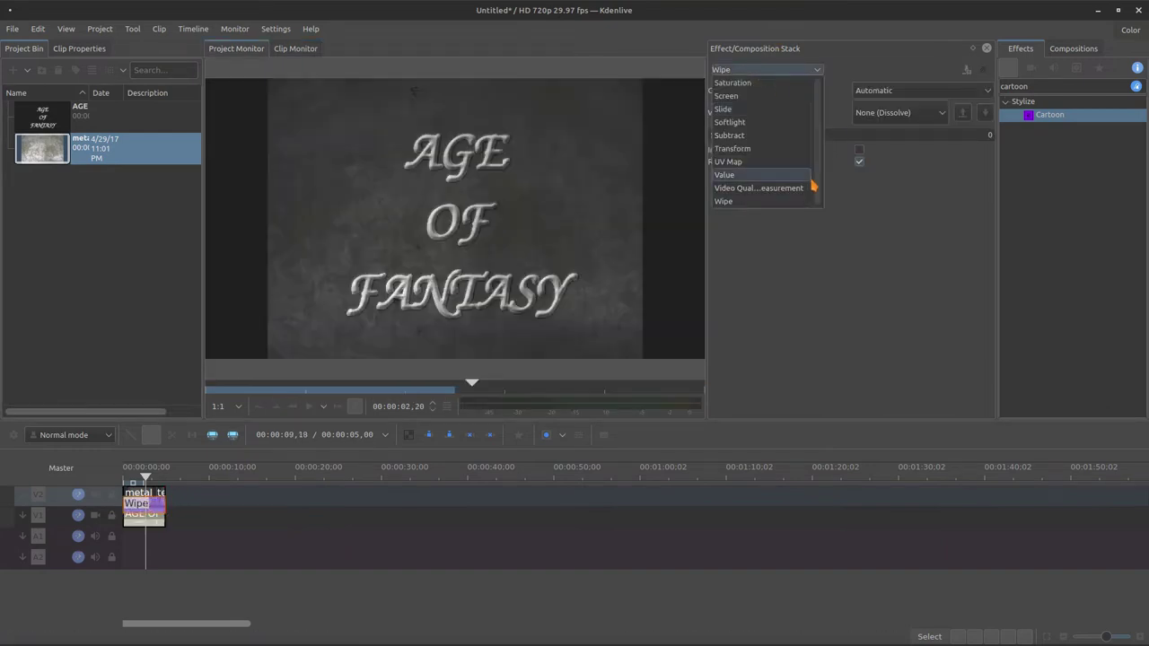
drag(816, 187, 814, 182)
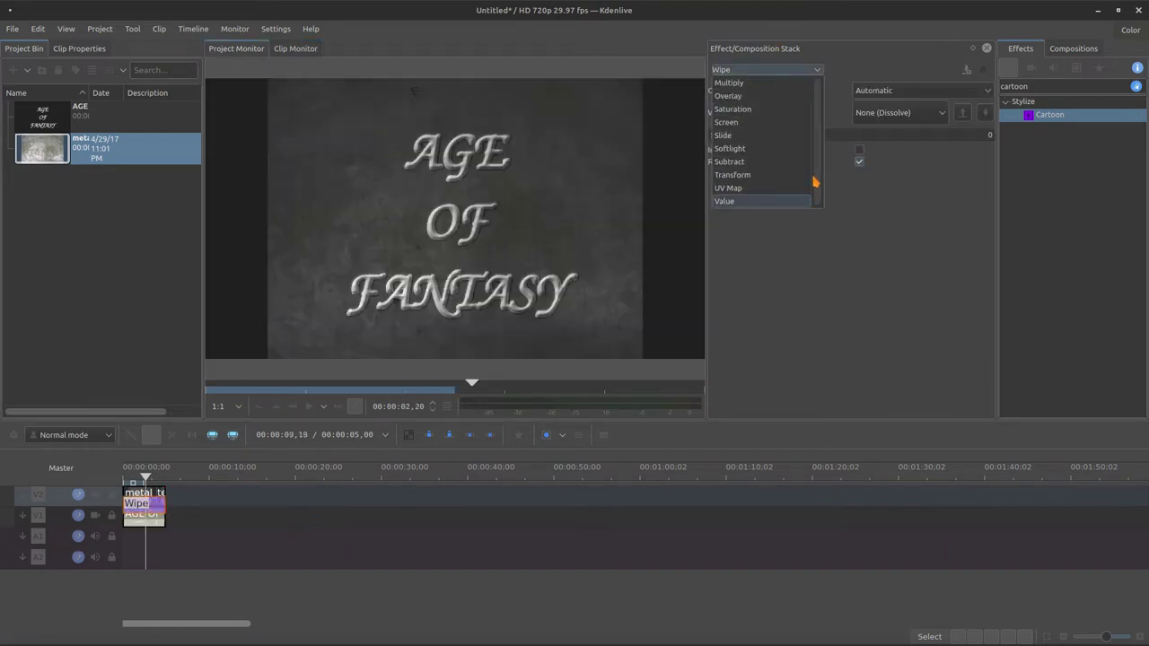
click(1073, 51)
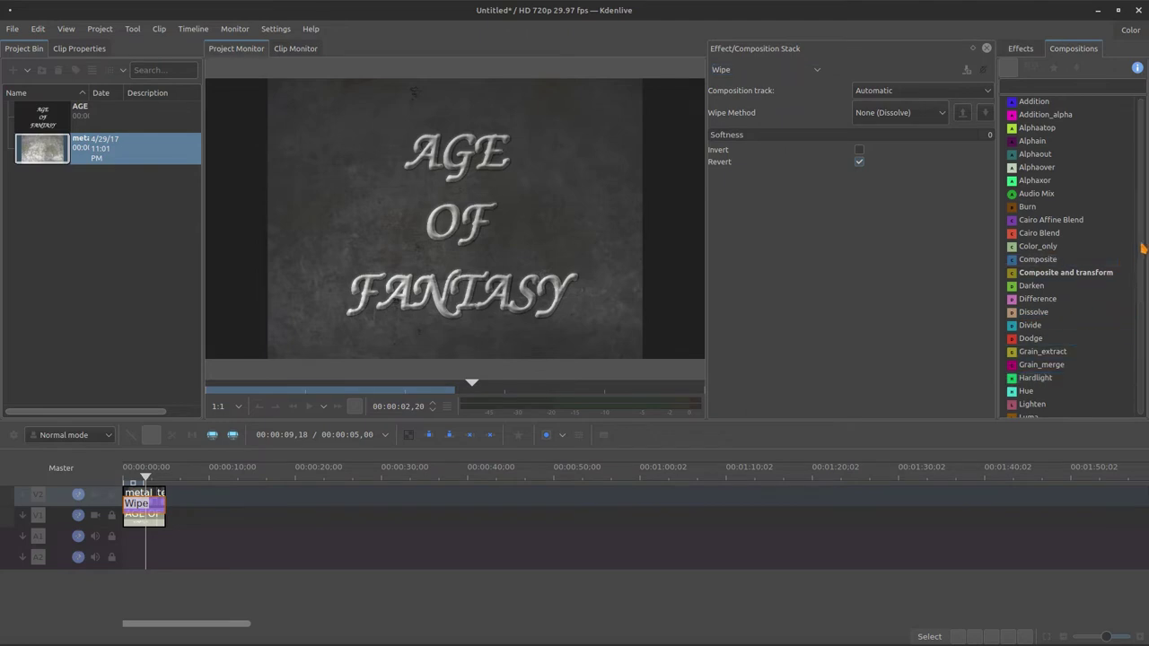
scroll(1131, 381, down, 5)
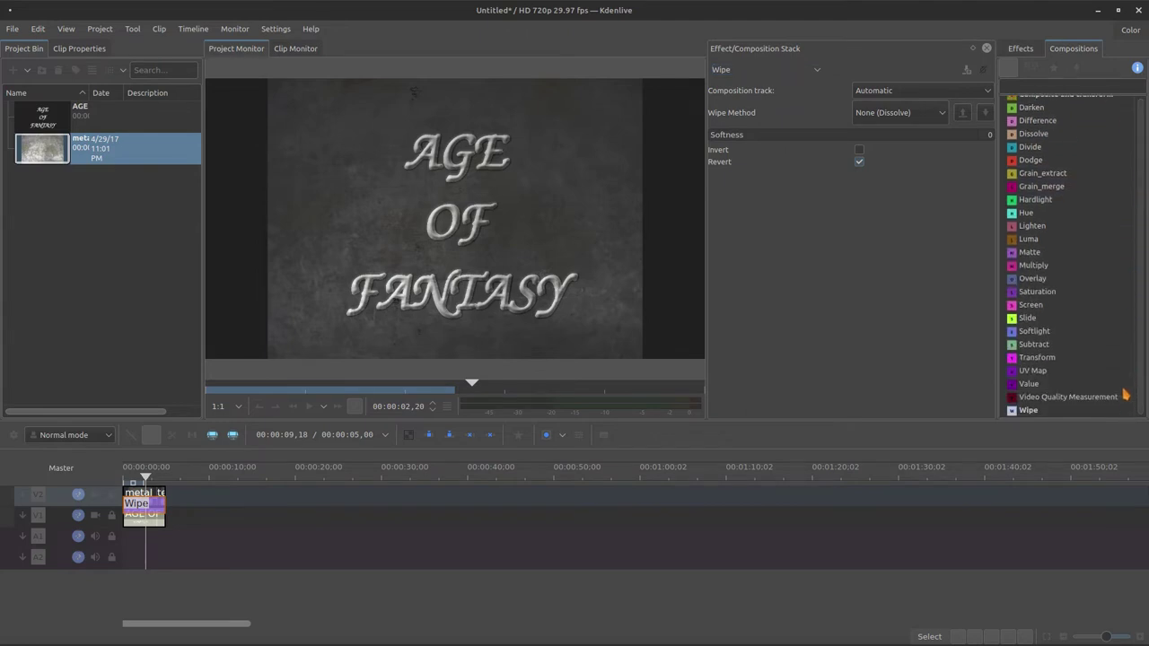
scroll(1122, 398, up, 3)
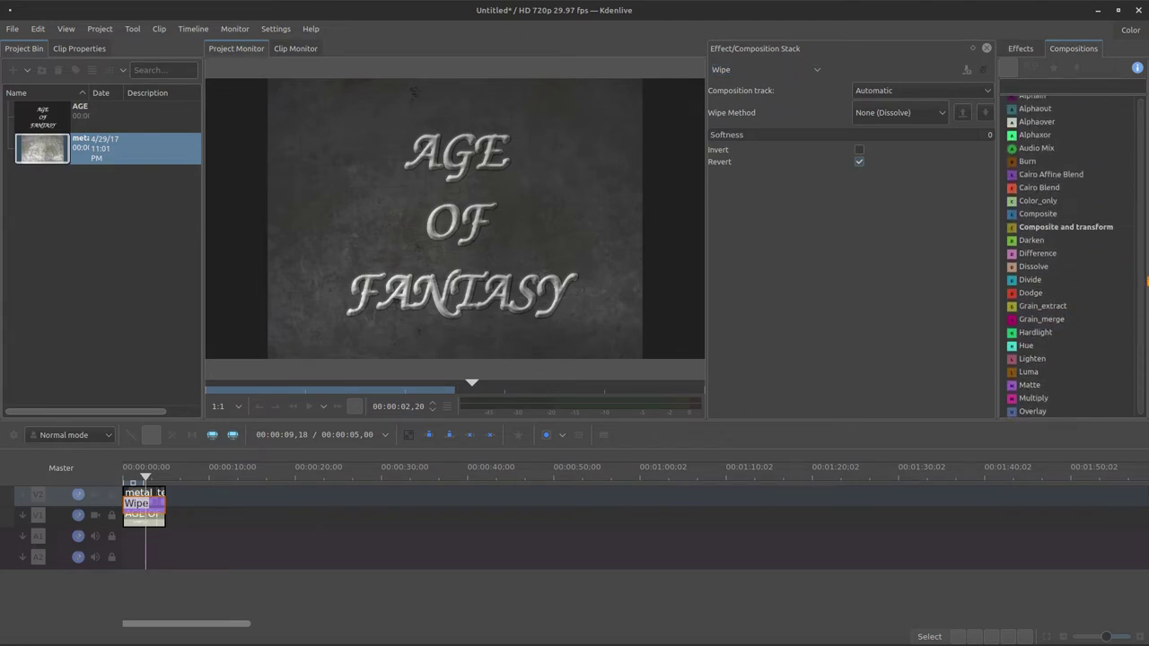
scroll(1138, 390, down, 3)
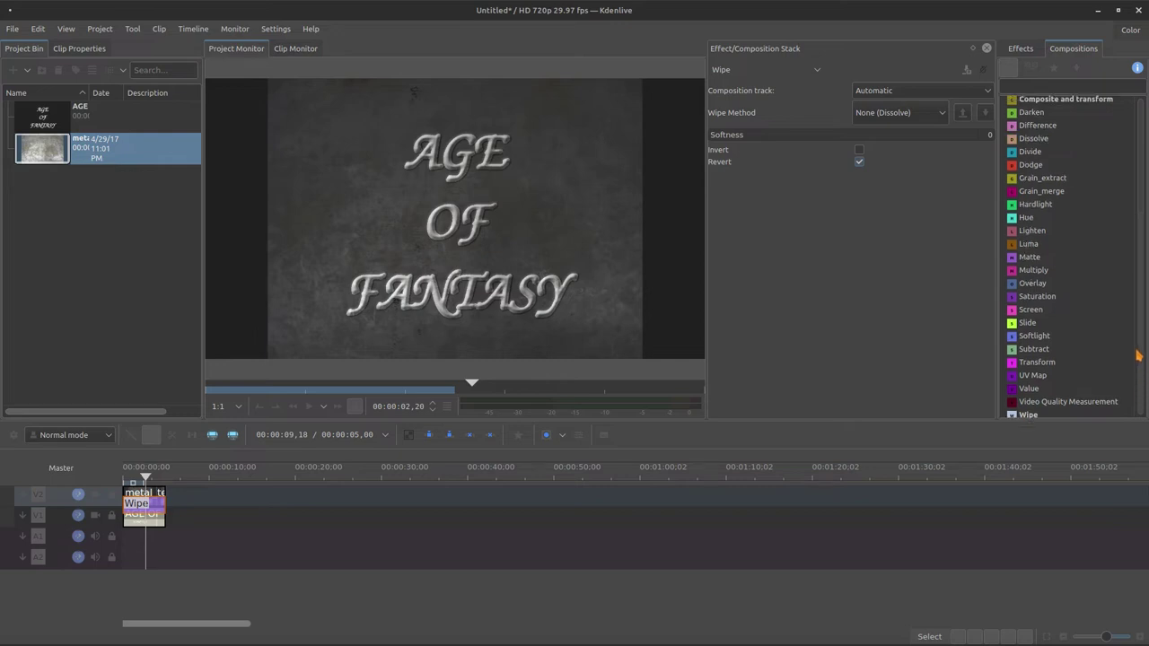
scroll(1077, 315, up, 1)
drag(1068, 306, 137, 504)
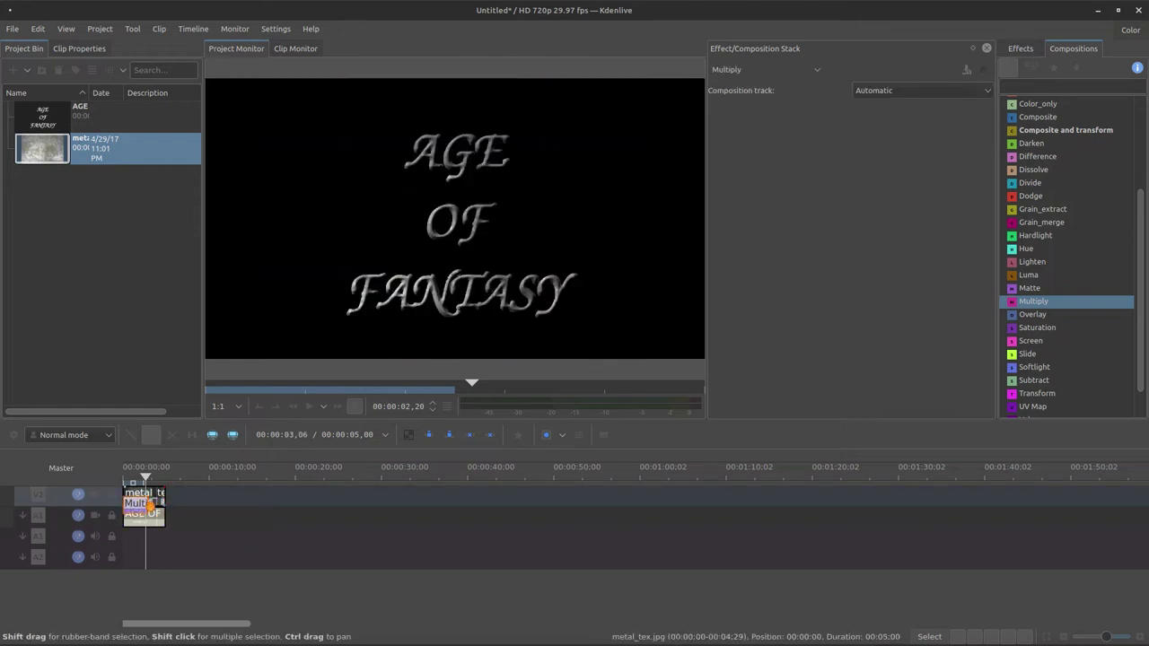
click(141, 519)
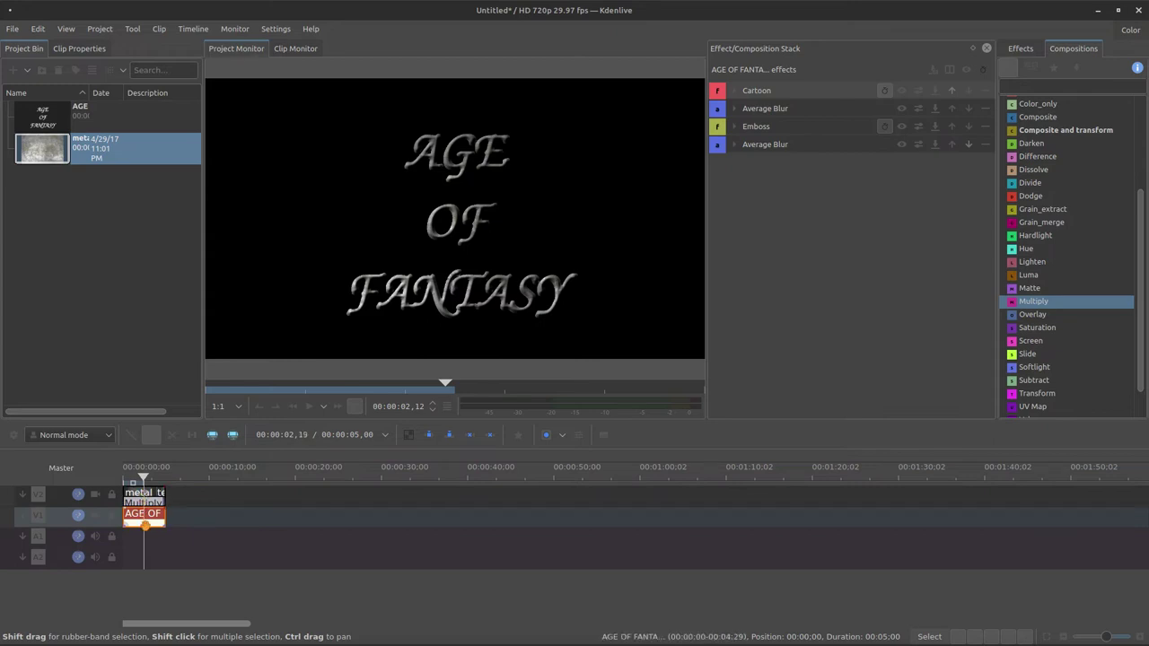
Step: Add Alpha shapes to the title, discarding a mistakenly added Alpha gradient
click(1030, 50)
double_click(1033, 87)
text(alpha)
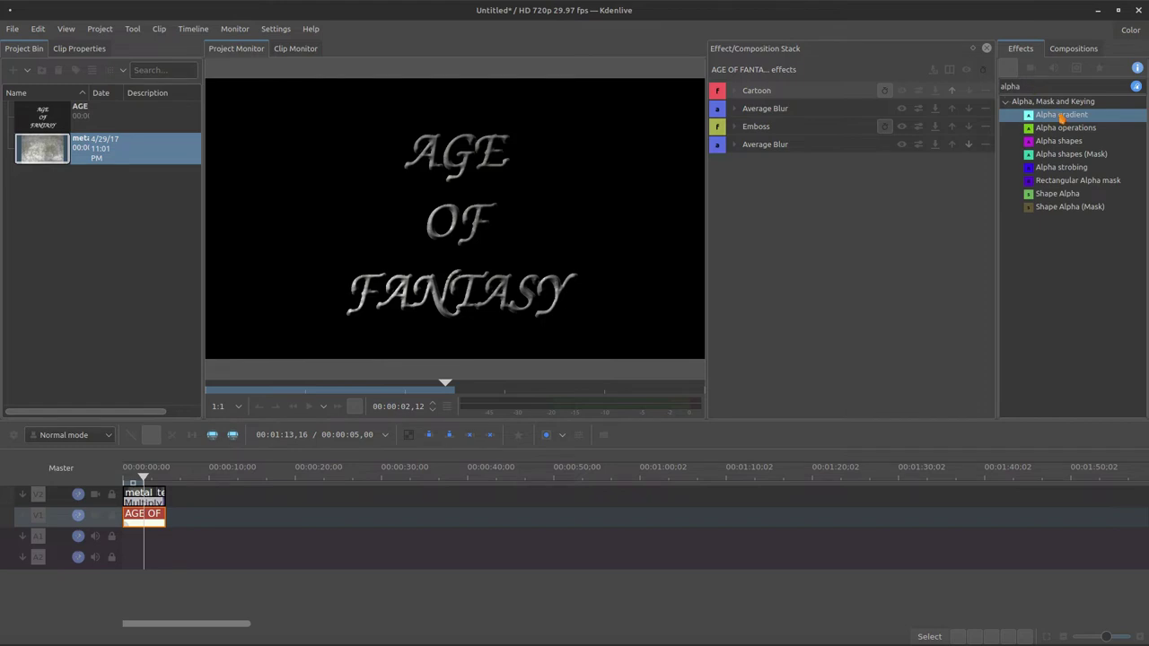
drag(1062, 117, 920, 237)
click(986, 161)
drag(1059, 141, 943, 203)
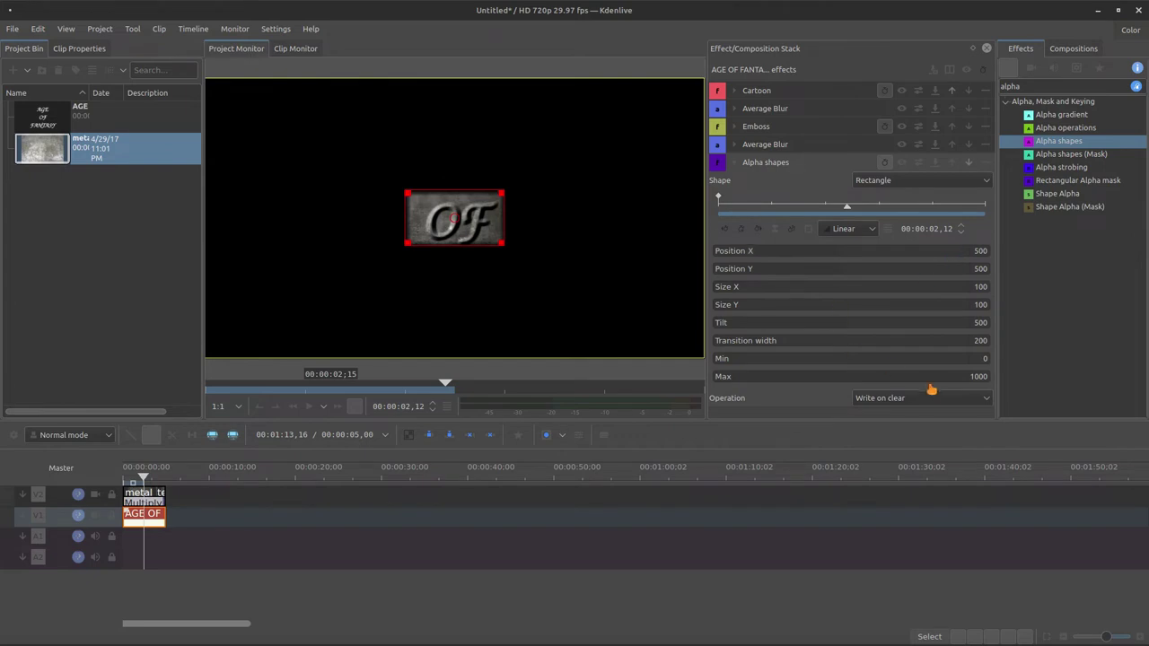
drag(810, 203, 718, 204)
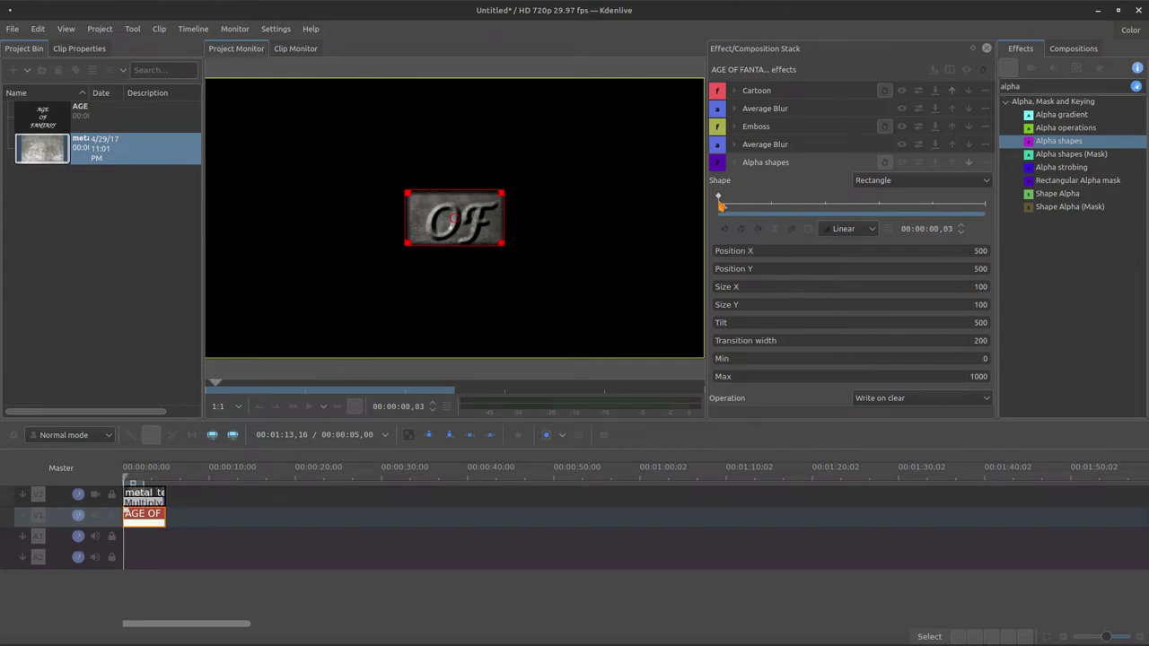
Step: Set the mask to position X -170, Y 40, and size 40 by 550
click(978, 250)
key(BackSpace)
key(Tab)
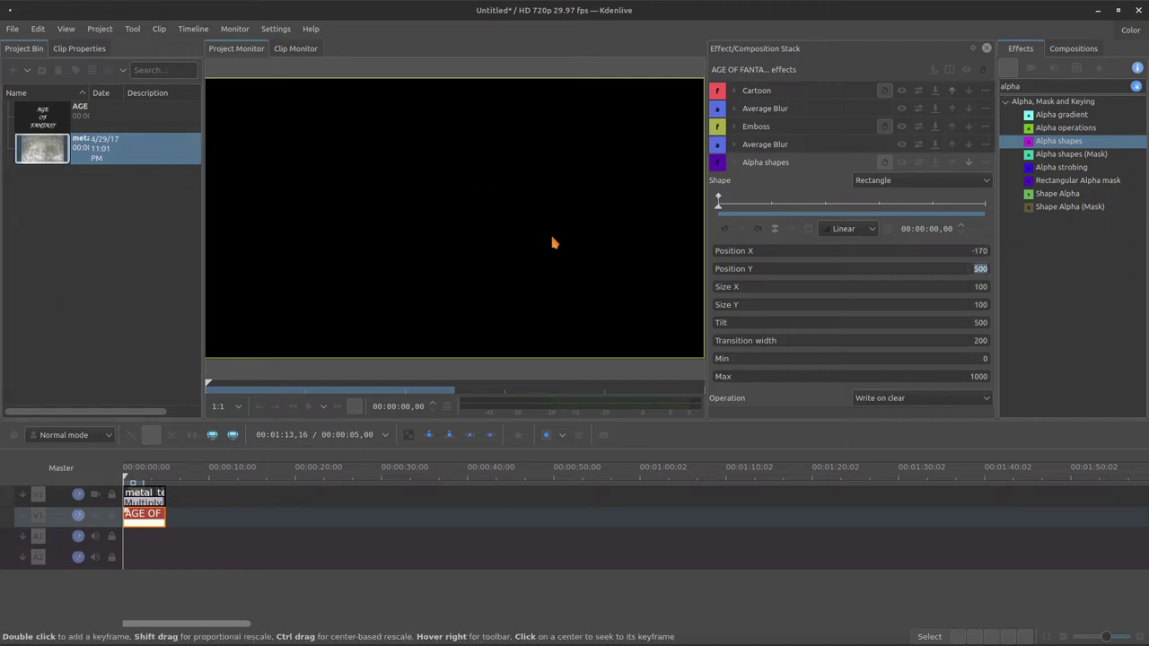
text(40)
key(Tab)
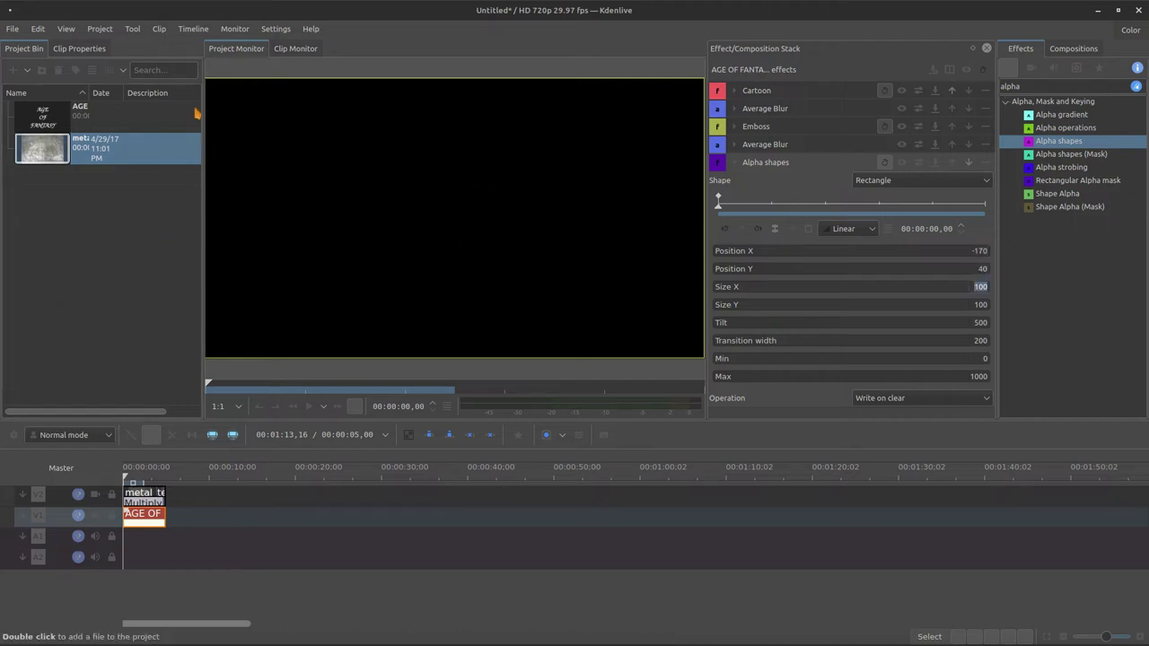
text(40)
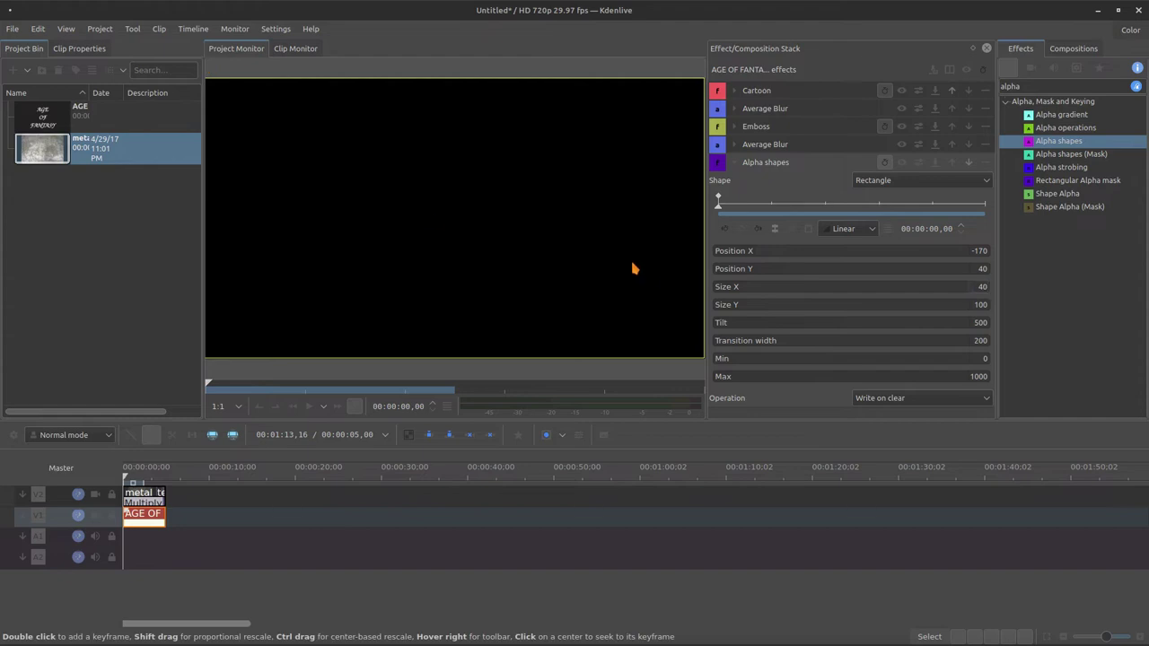
key(Tab)
text(55)
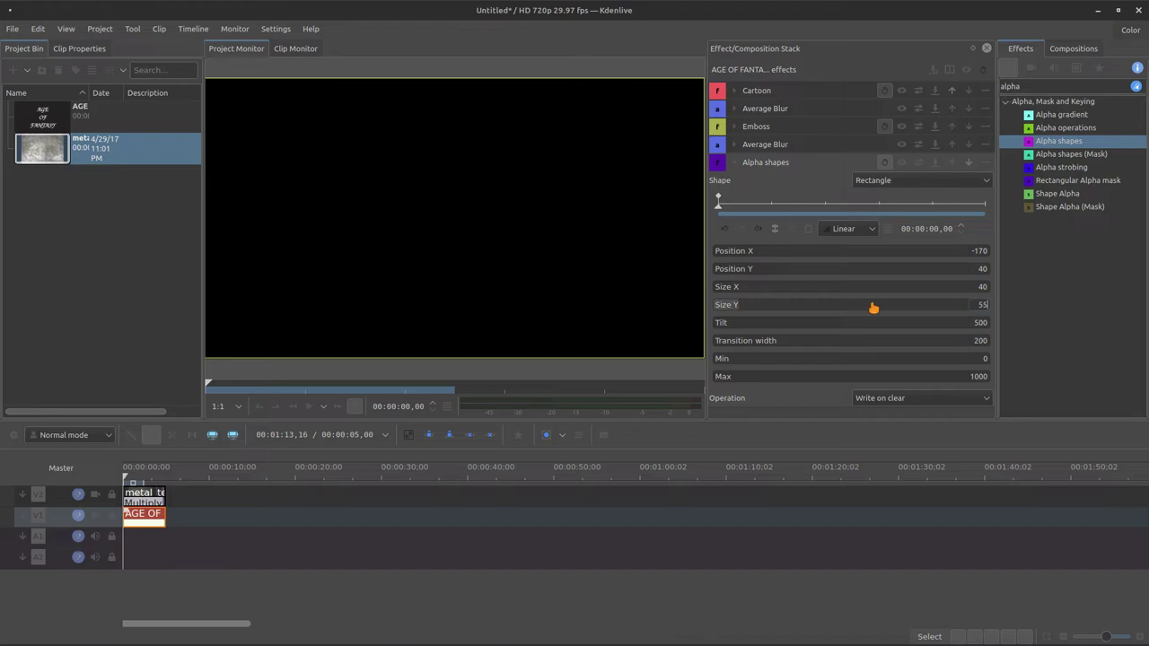
key(Return)
Step: Give the mask tilt 150, transition width 0 and the Min operation
click(979, 322)
text(5)
click(981, 340)
text(0)
click(886, 403)
click(886, 443)
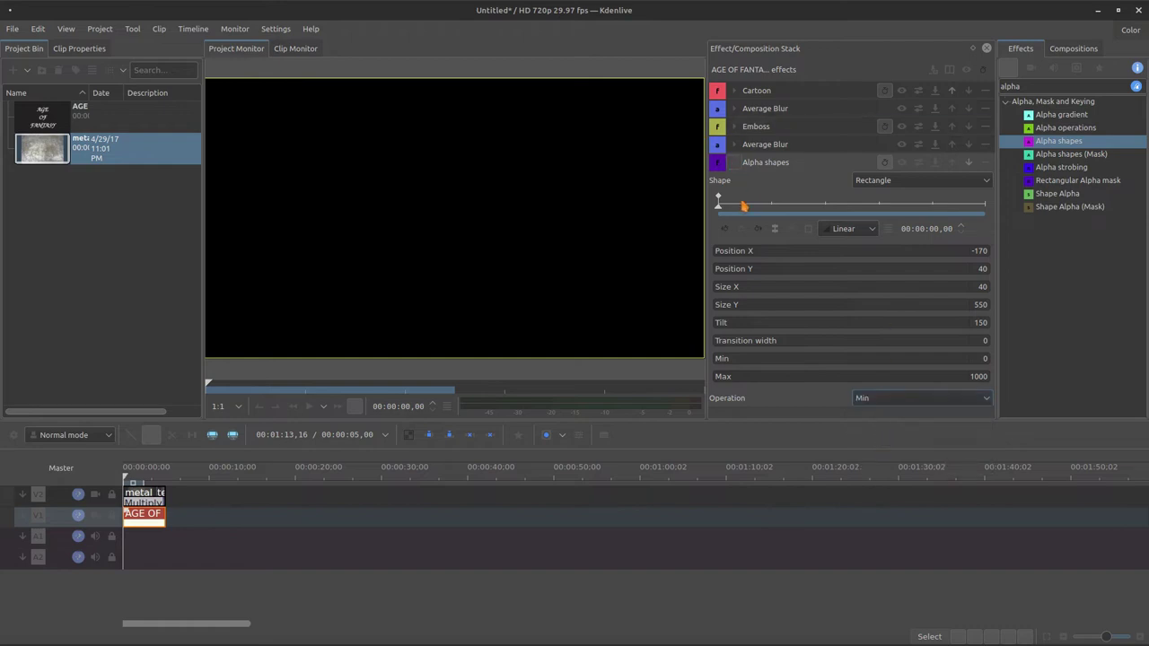
key(End)
Step: Add an end keyframe with mask position 500/500 and size 1000 by 1000
click(741, 230)
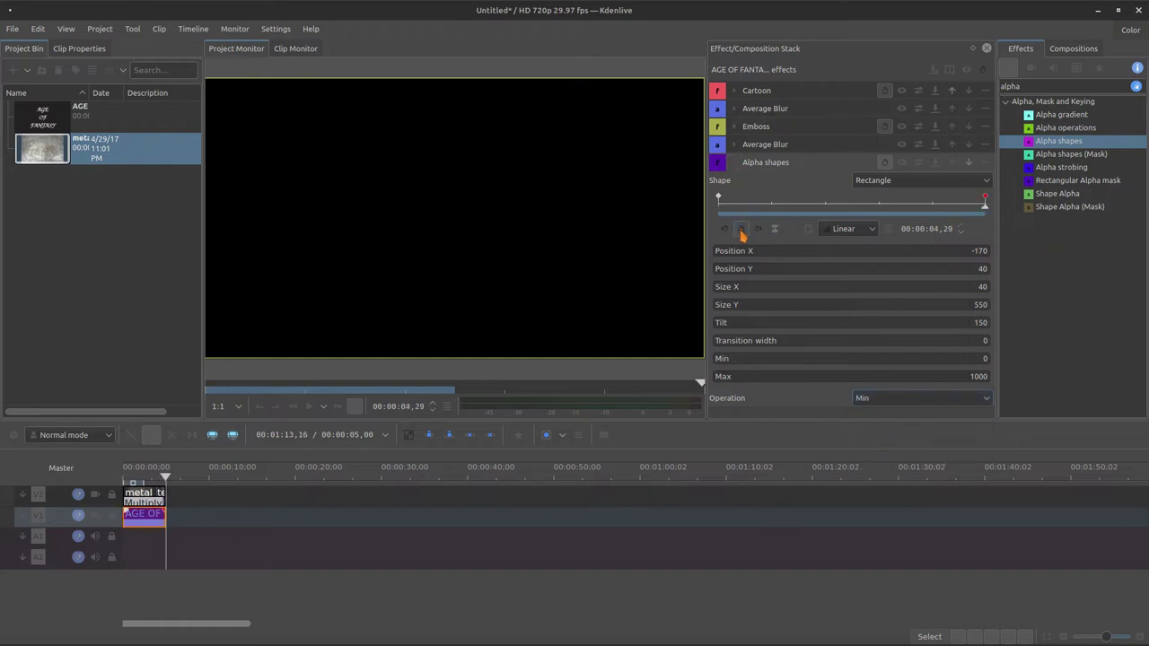
click(973, 251)
text(500)
key(Tab)
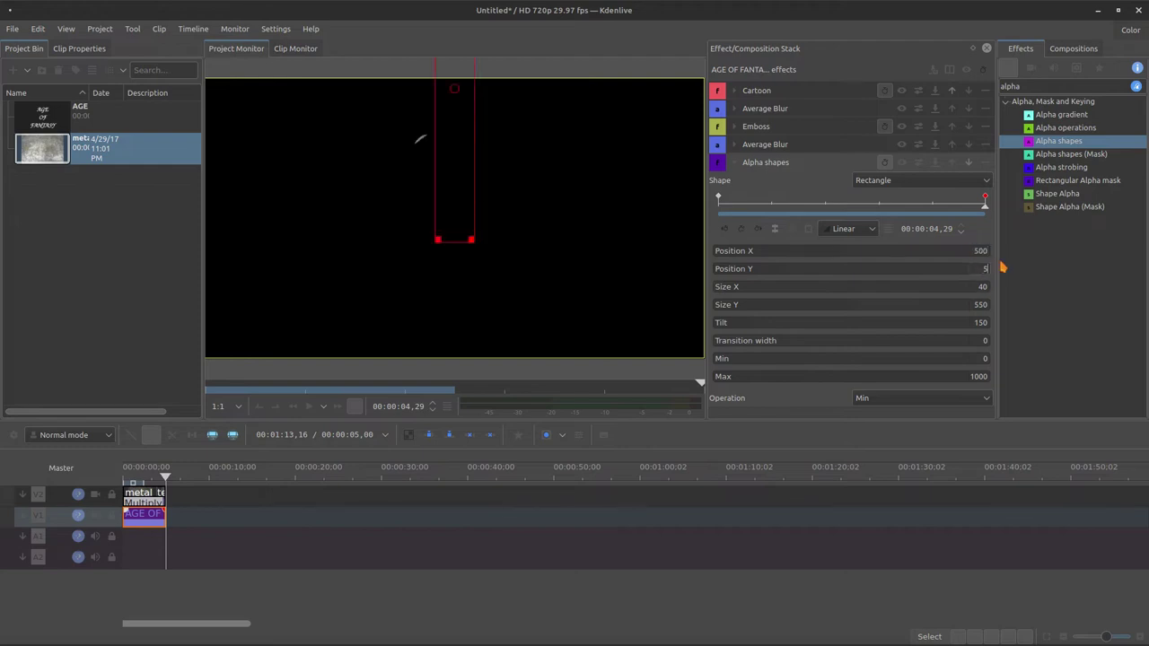
key(Tab)
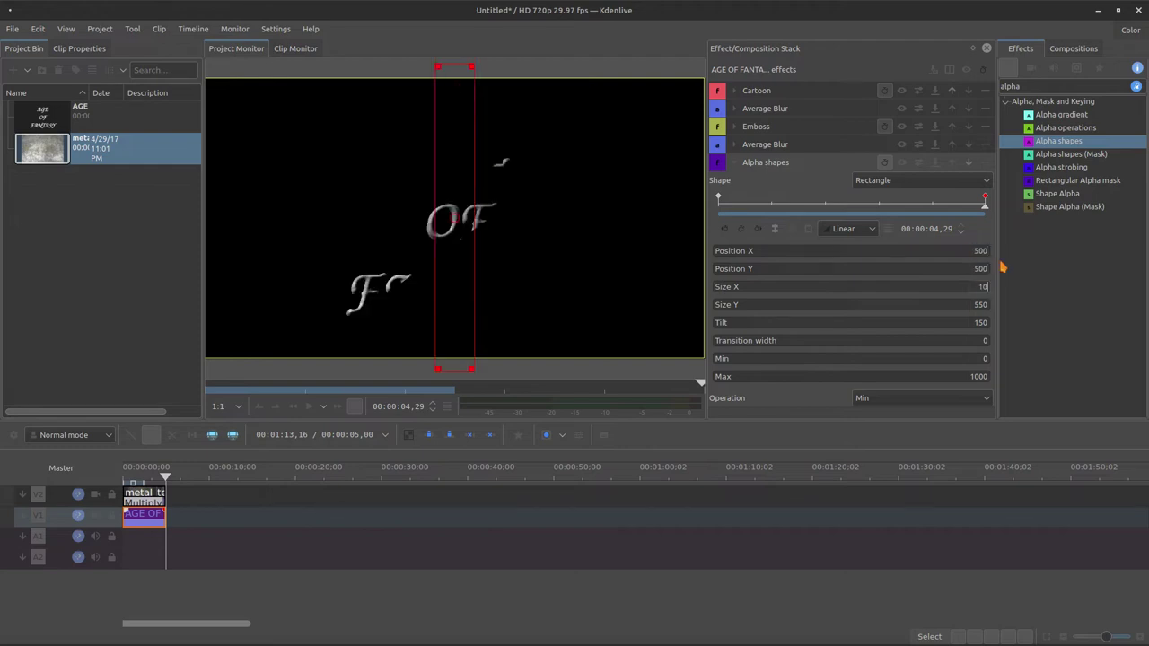
text(1000)
key(Tab)
text(1)
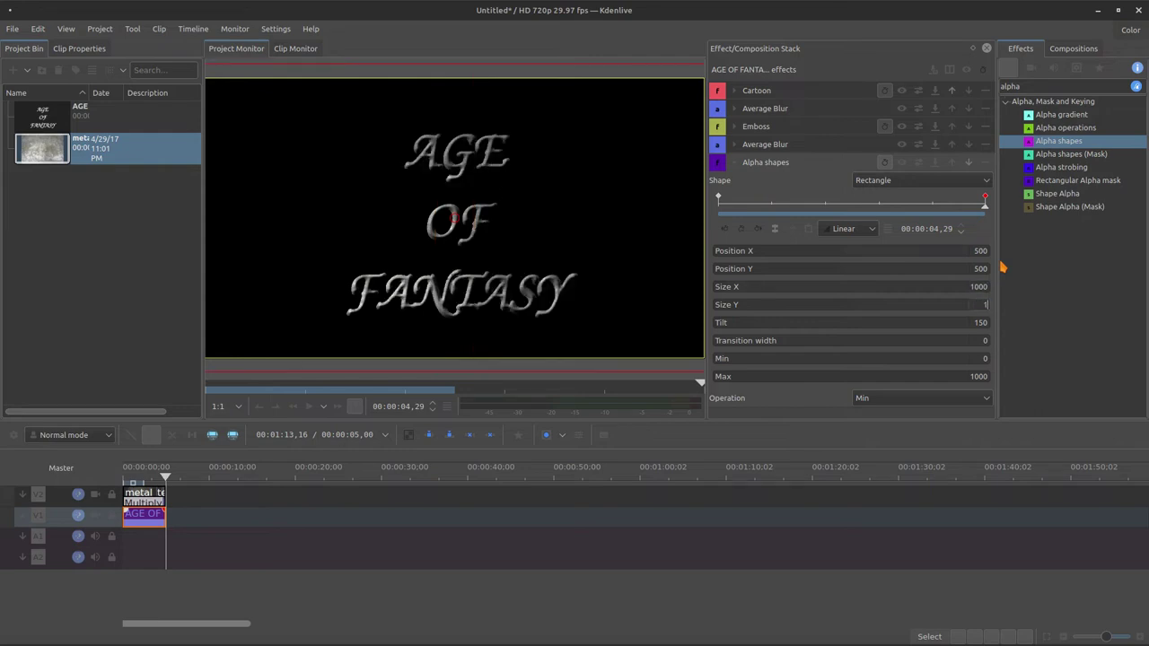
key(Tab)
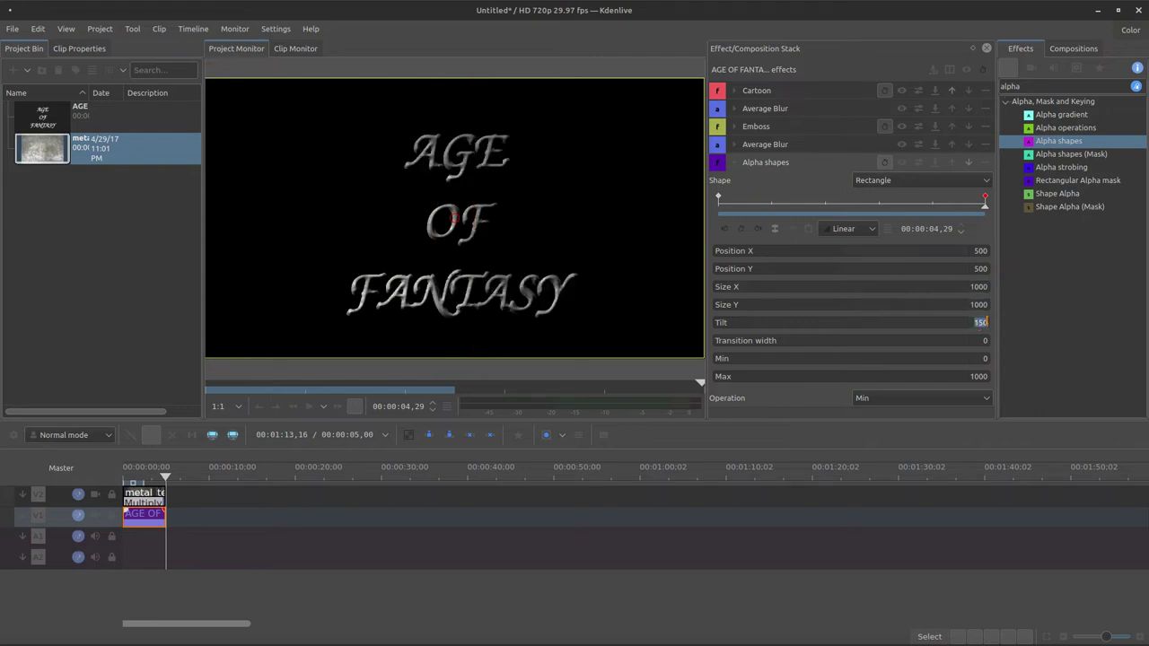
text(0)
Step: Play the title reveal from the first keyframe, then collapse Alpha shapes
click(724, 228)
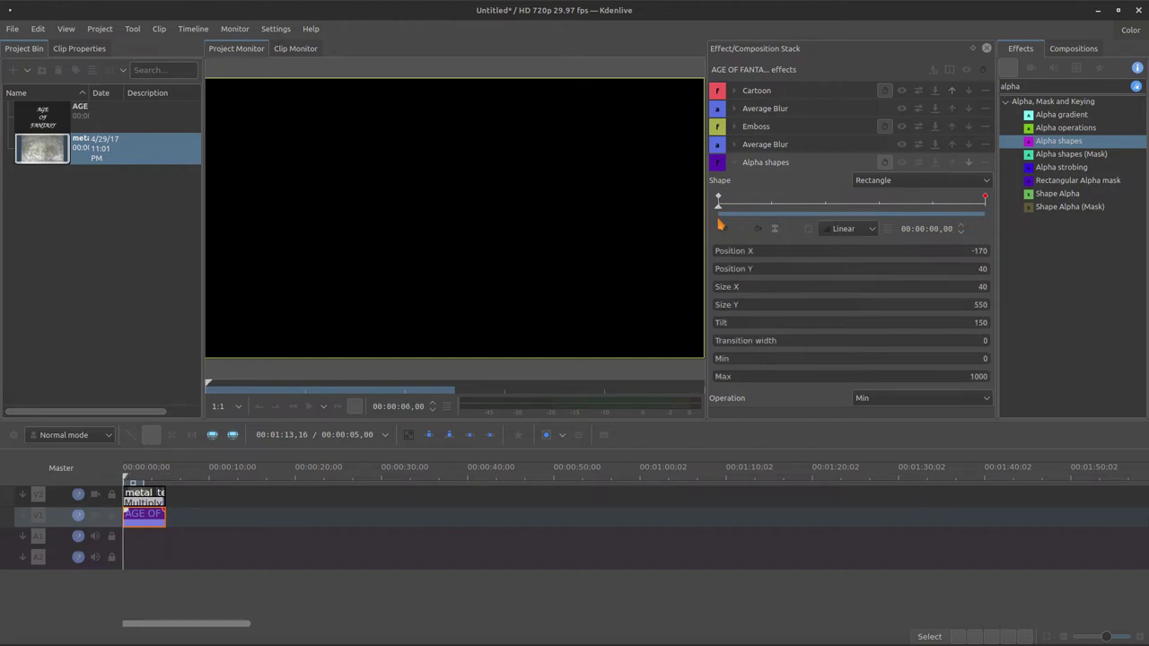
click(724, 219)
key(space)
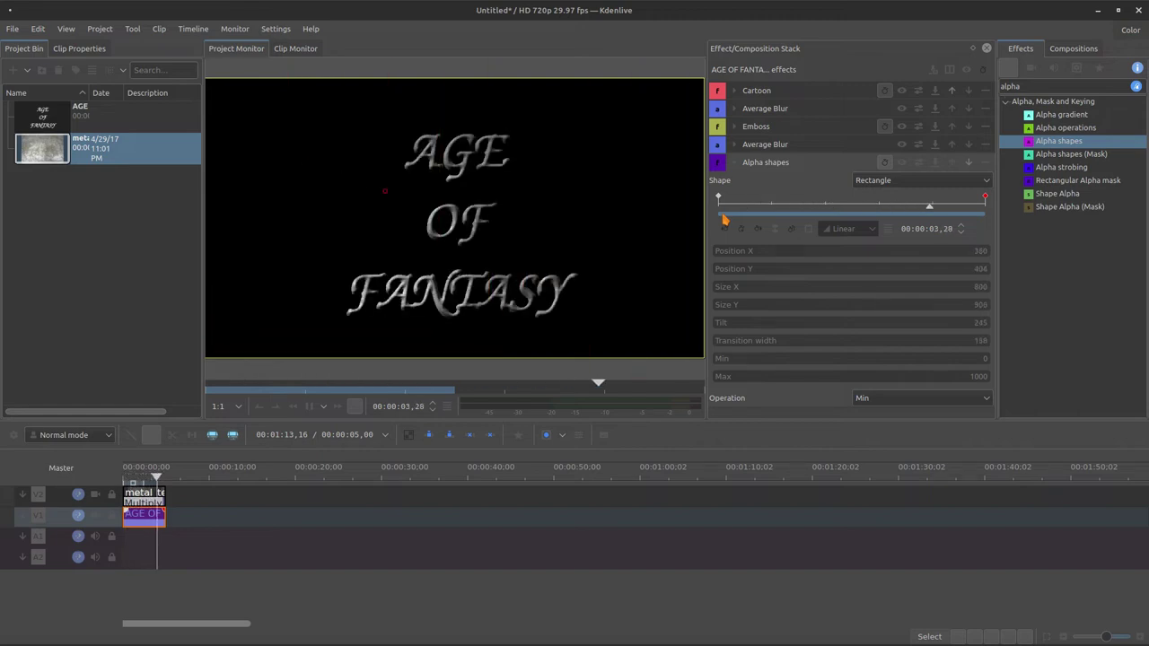
click(733, 163)
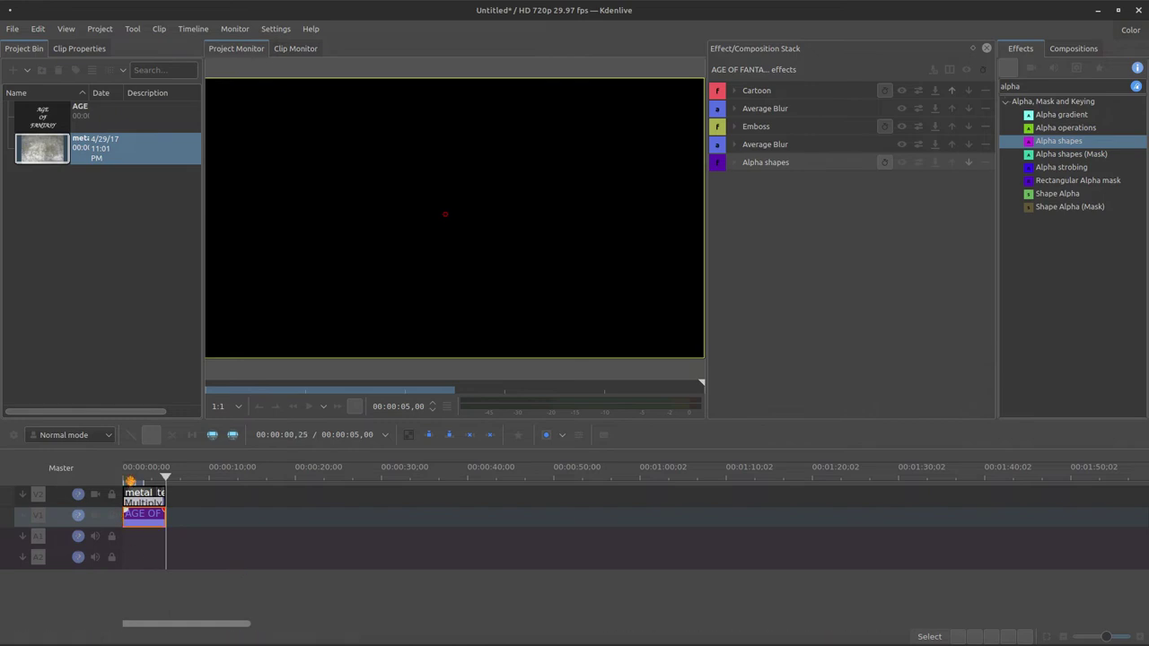
Step: Set the AGE OF FANTASY title to 00:00:08:00 and extend metal_tex.jpg and the Multiply composition to match
drag(164, 477, 133, 473)
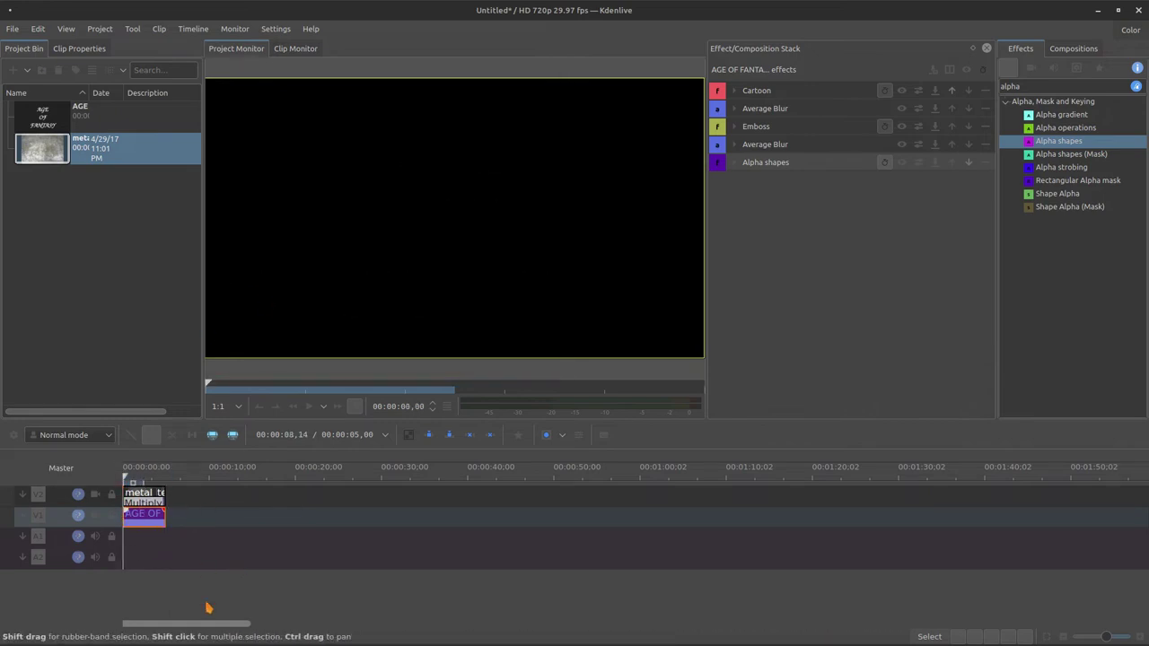
scroll(1138, 639, up, 4)
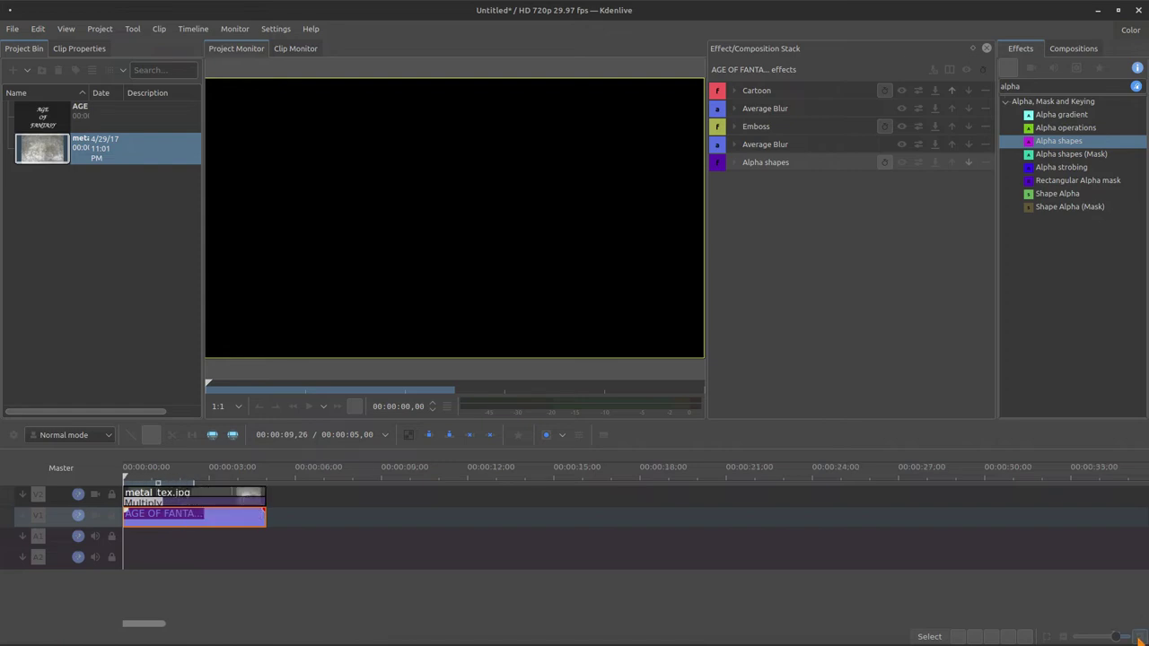
right_click(325, 518)
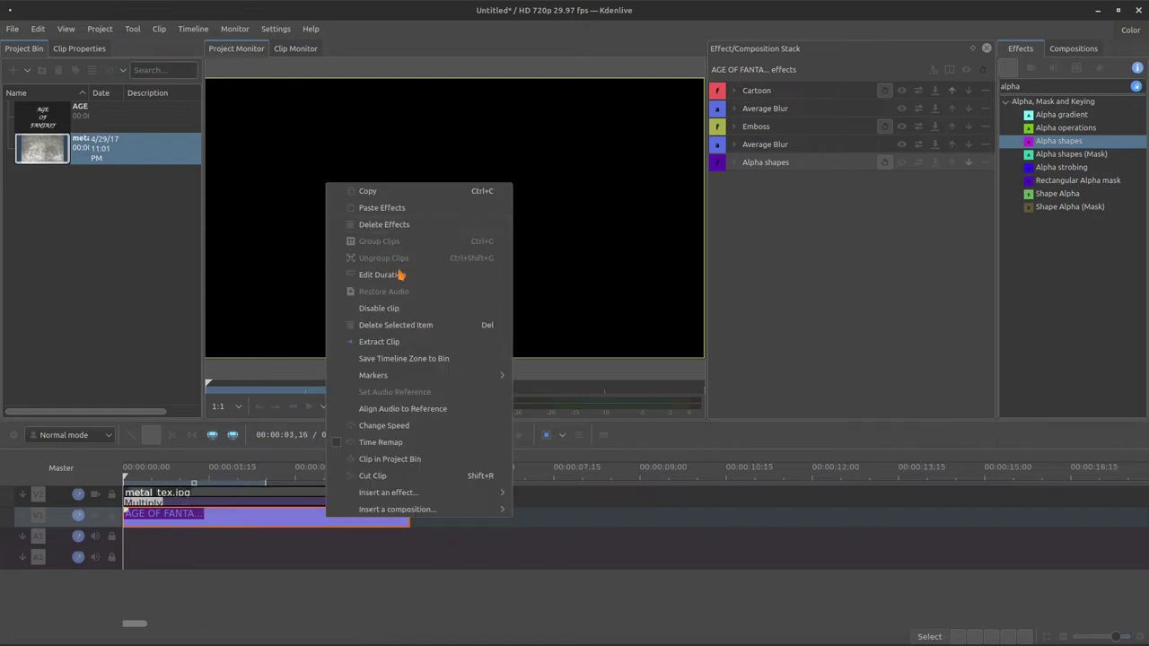
click(400, 275)
click(604, 306)
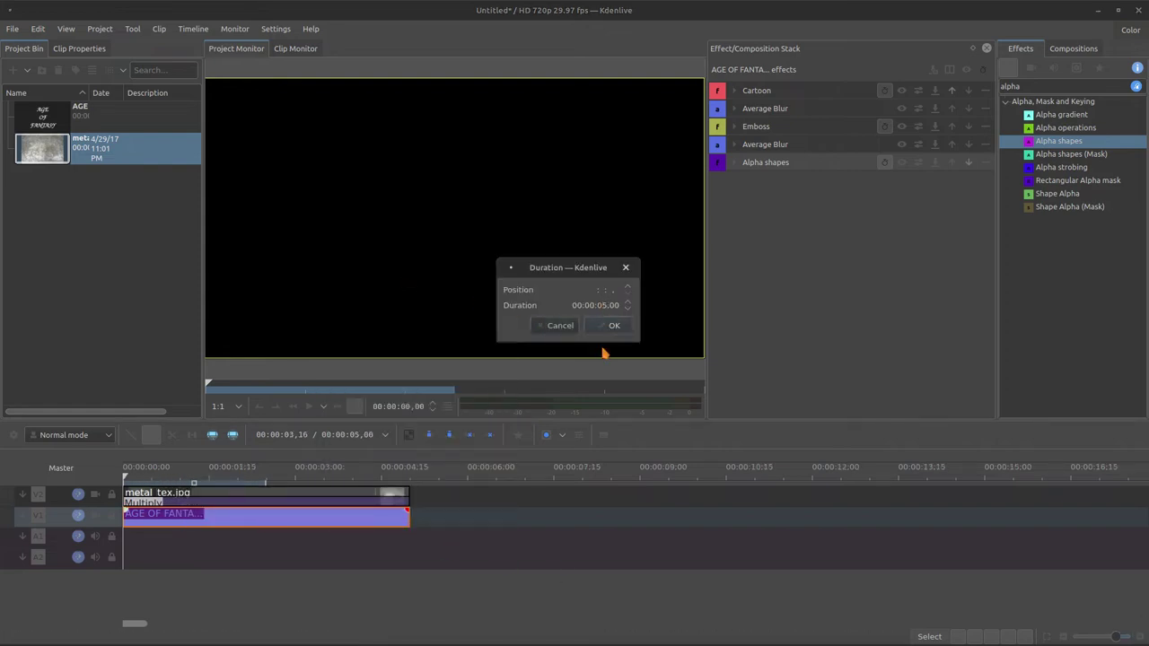
click(612, 327)
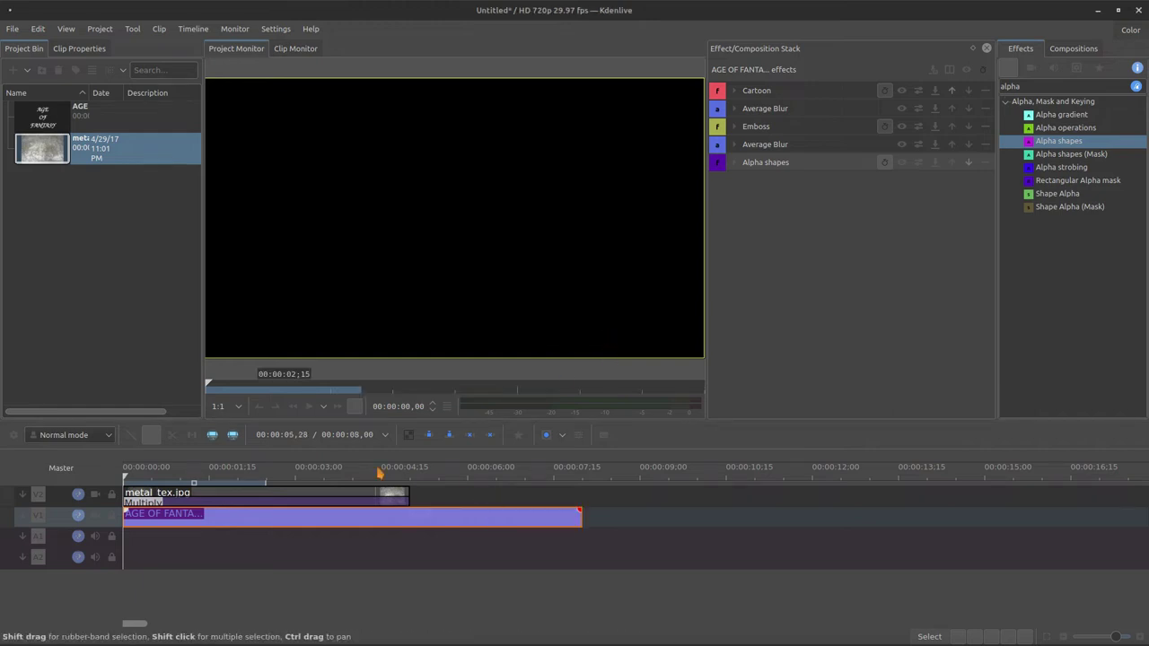
drag(411, 495, 581, 495)
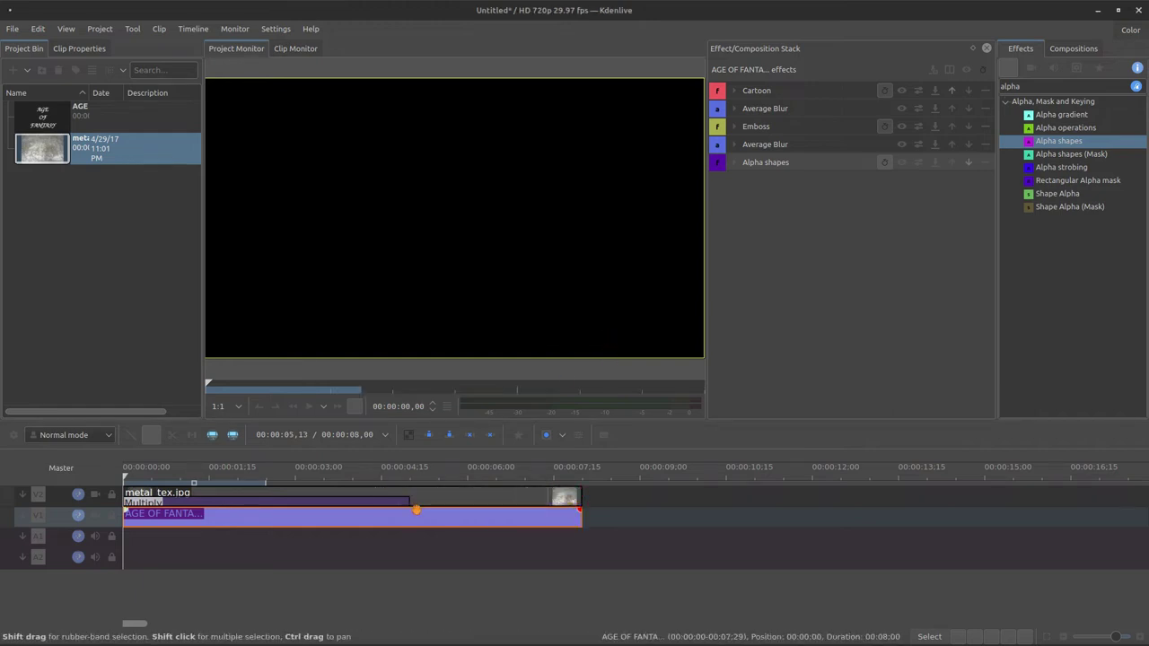
drag(411, 502, 581, 524)
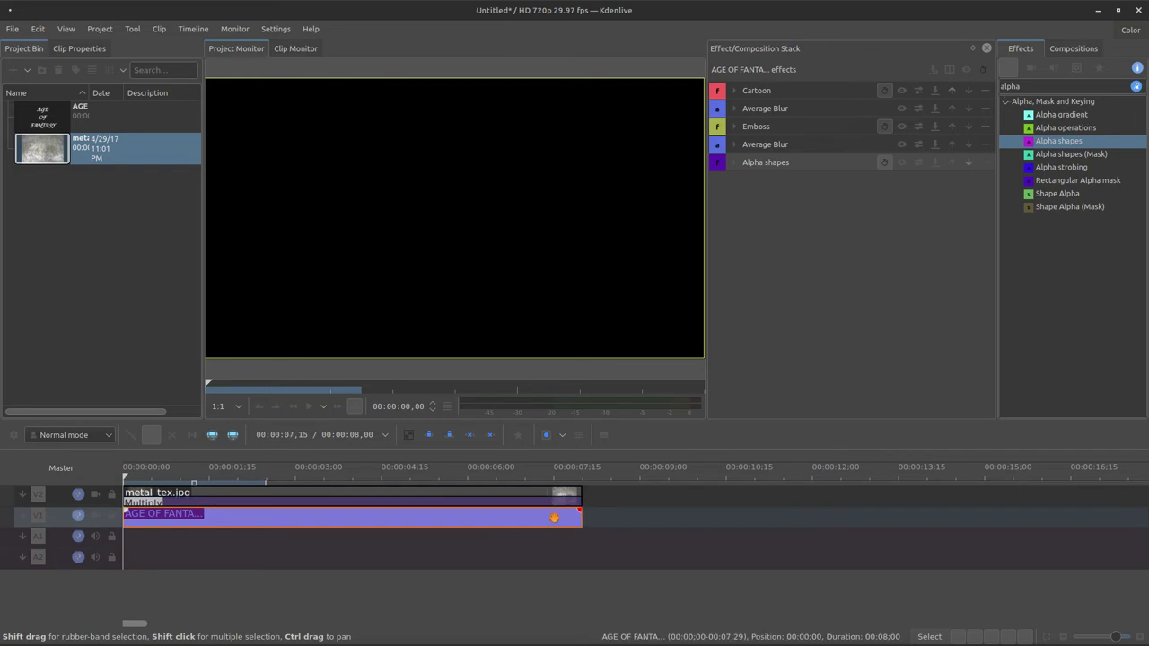
Step: Add an Alpha shapes mask keyframe on the title at 00:00:04,29
click(734, 163)
click(980, 208)
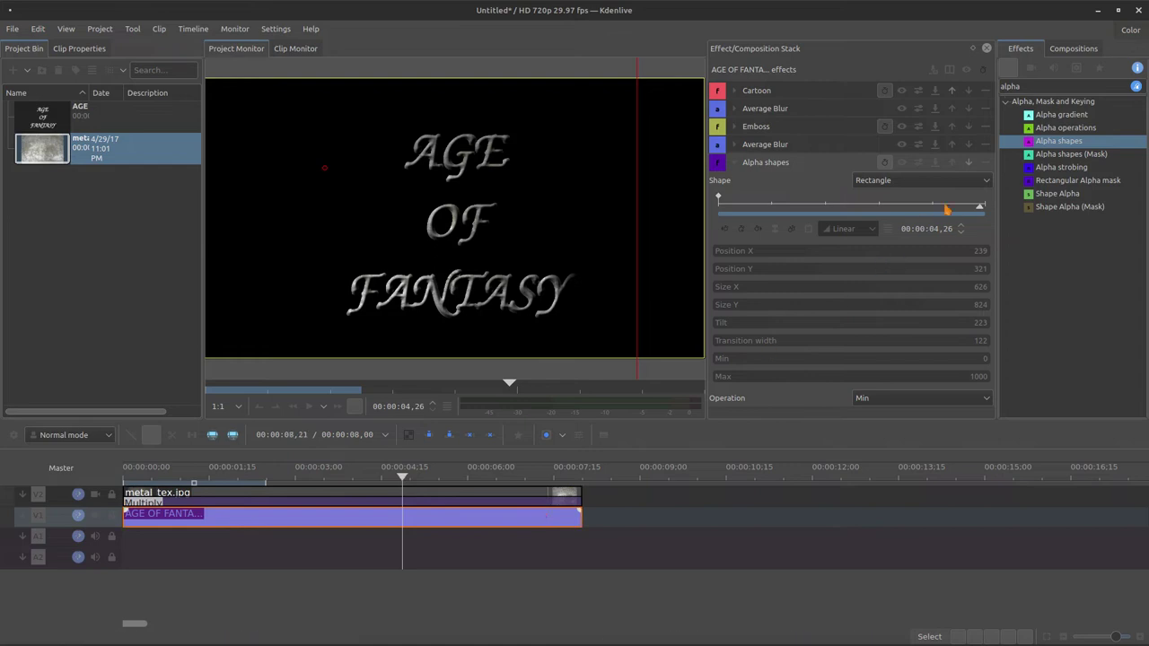
drag(978, 207, 840, 219)
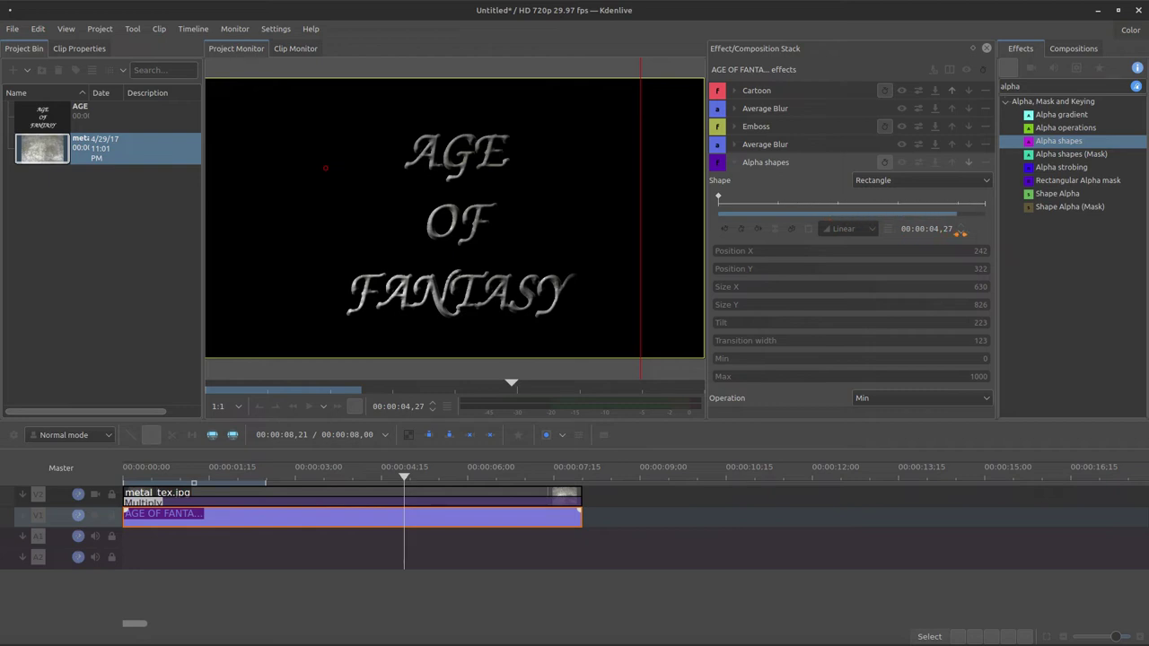
drag(904, 213, 1008, 245)
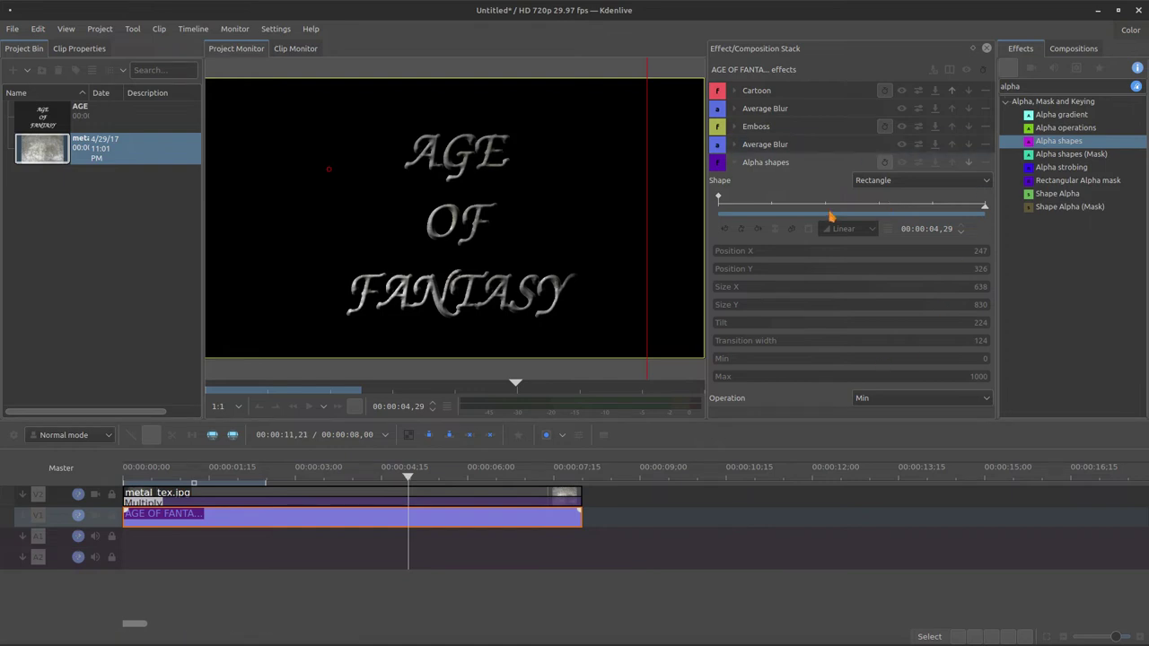
click(741, 230)
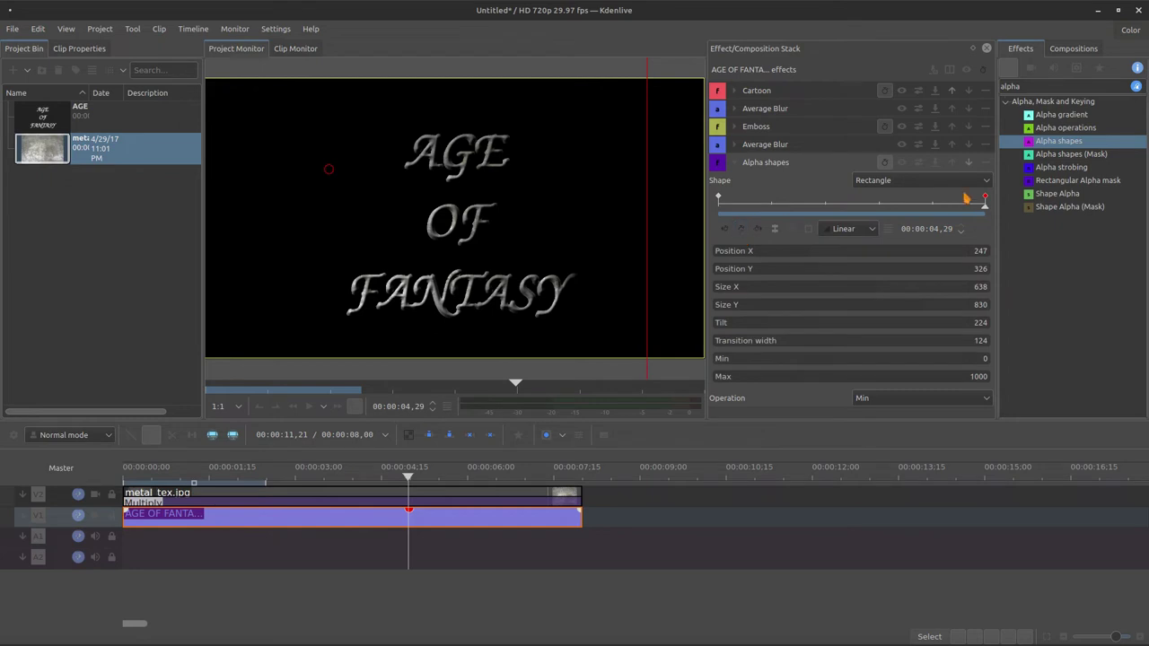
Step: Set the keyframe's mask Position X and Y to 500 and Size X to 1000
click(981, 253)
text(500)
key(Tab)
text(5)
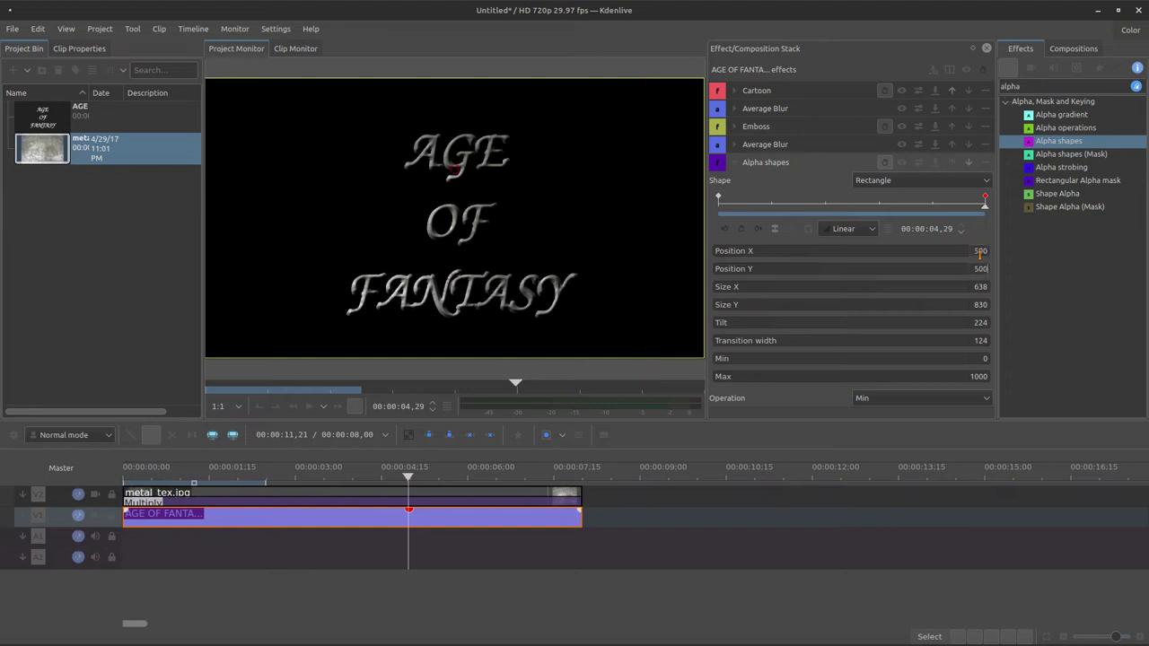
text(00)
key(Tab)
text(1000)
key(Tab)
Step: Set the mask transition width to 200, preview the reveal, and select metal_tex.jpg
text(1)
text(270)
key(Tab)
text(2)
drag(943, 209, 1017, 280)
click(732, 163)
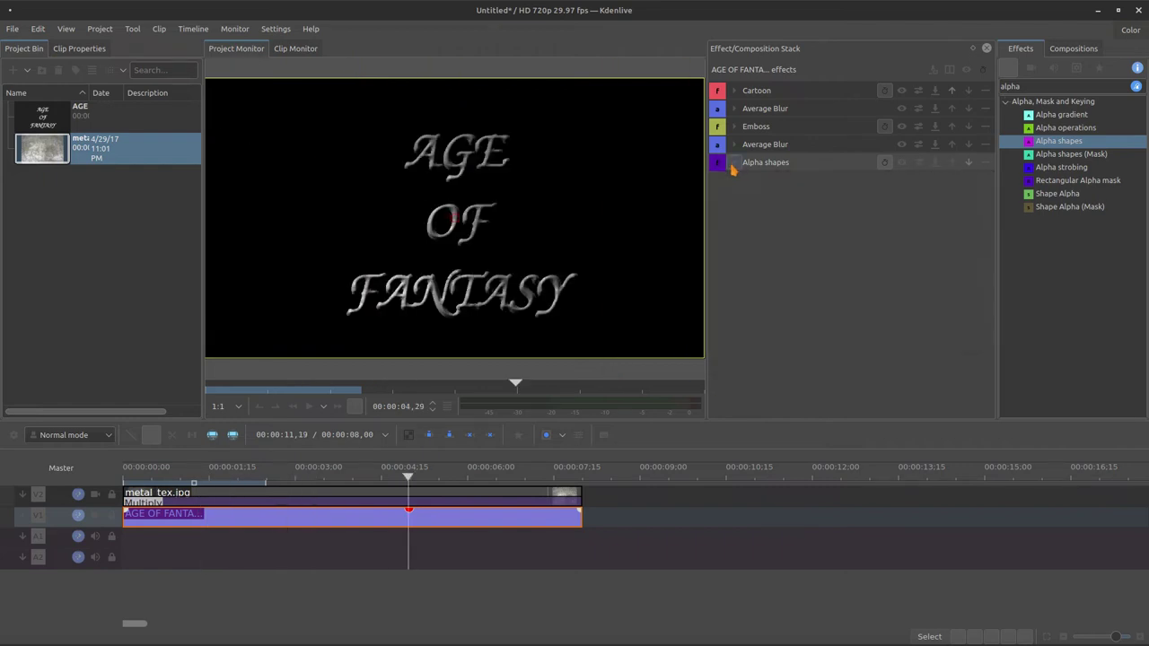
click(262, 493)
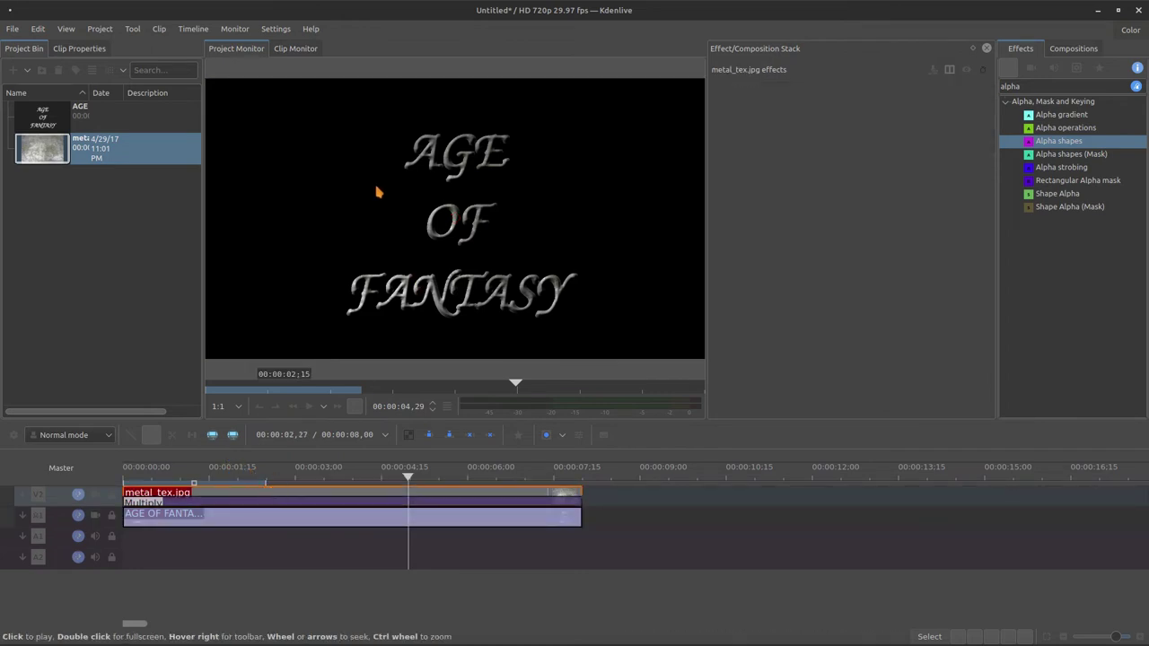
Step: Apply Alpha shapes to the metal_tex.jpg clip and preview it at 00:00:02,16
scroll(445, 225, up, 16)
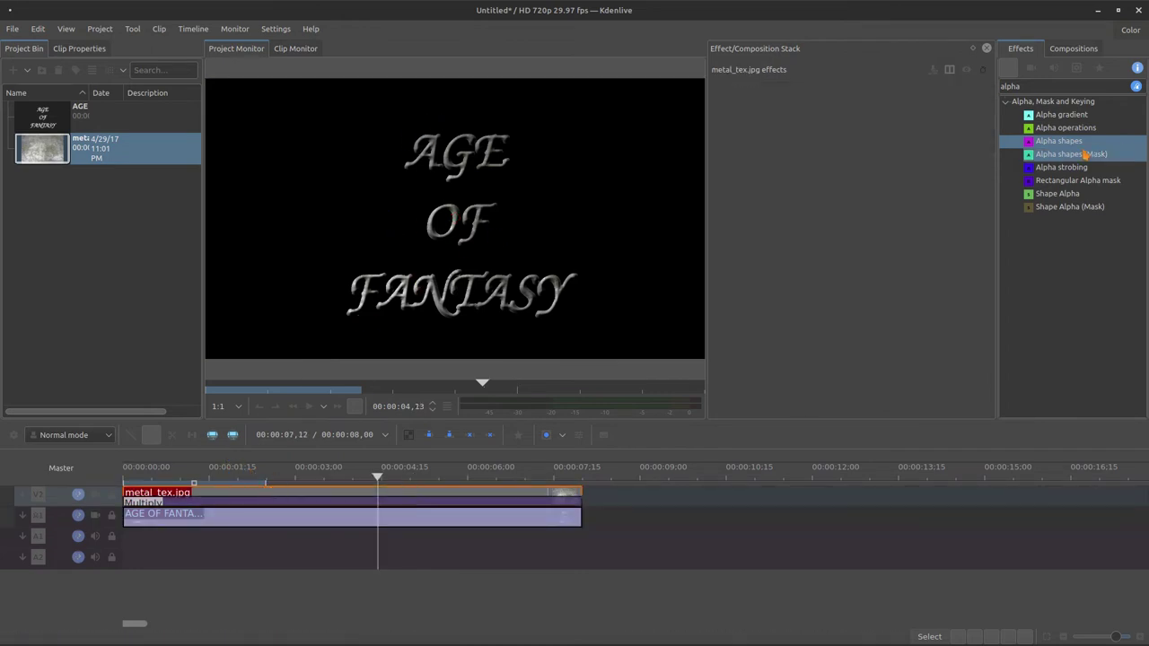
drag(507, 496, 508, 498)
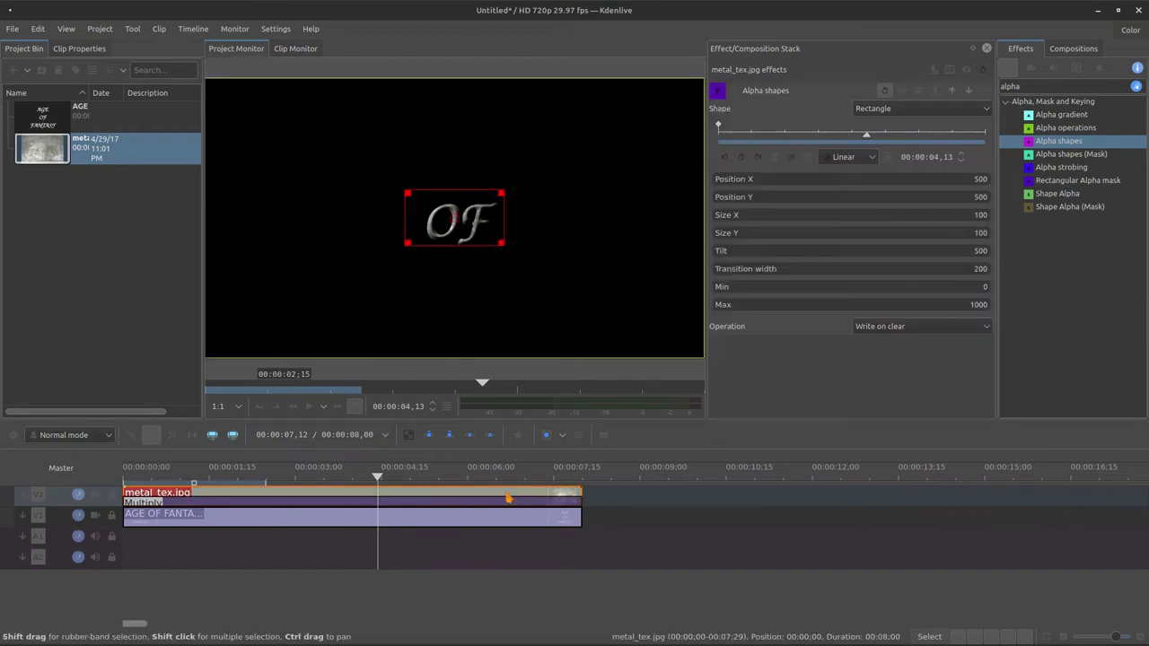
click(744, 138)
key(Home)
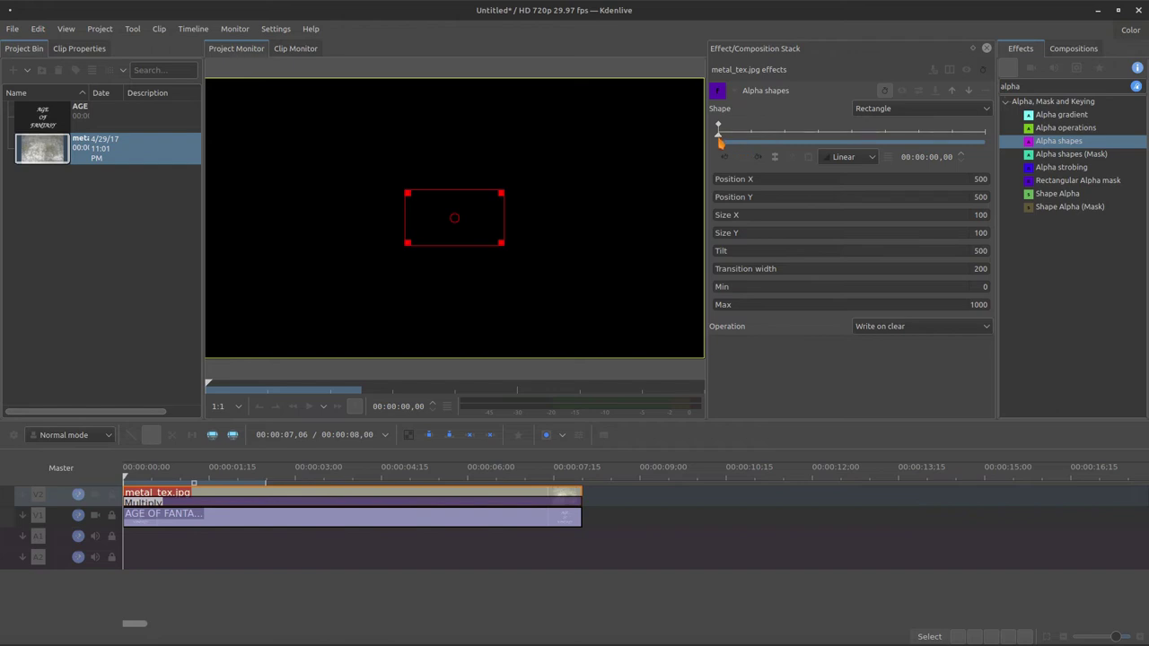
drag(718, 144, 805, 148)
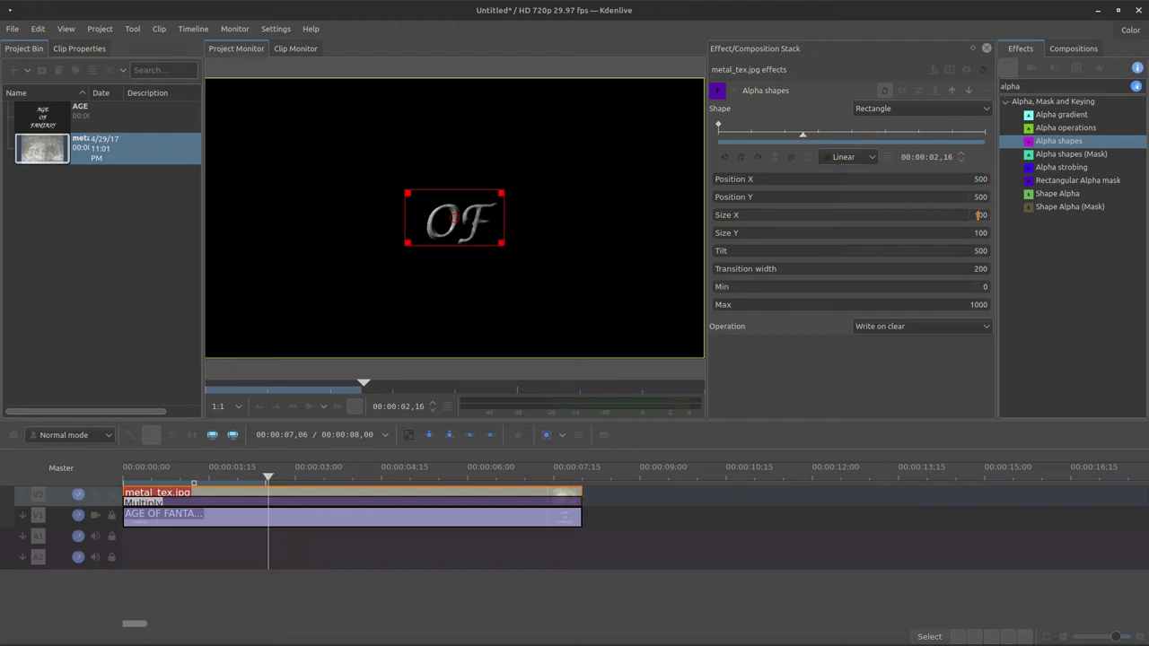
Step: Size the metal texture mask to 25 wide and 700 tall
key(Return)
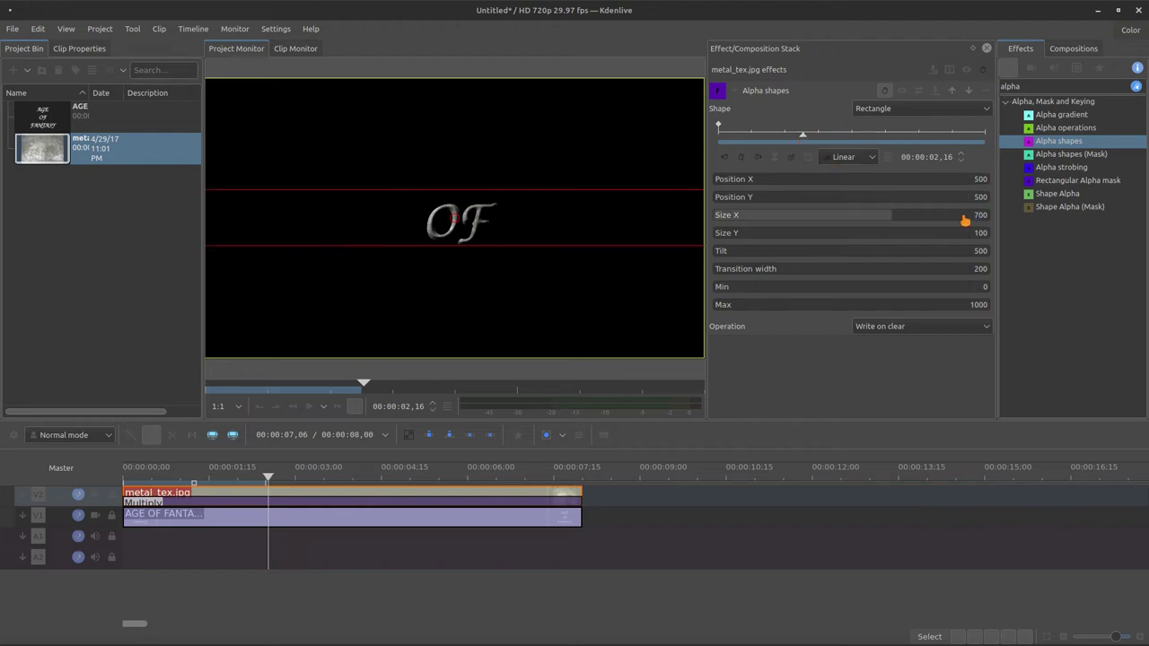
click(982, 234)
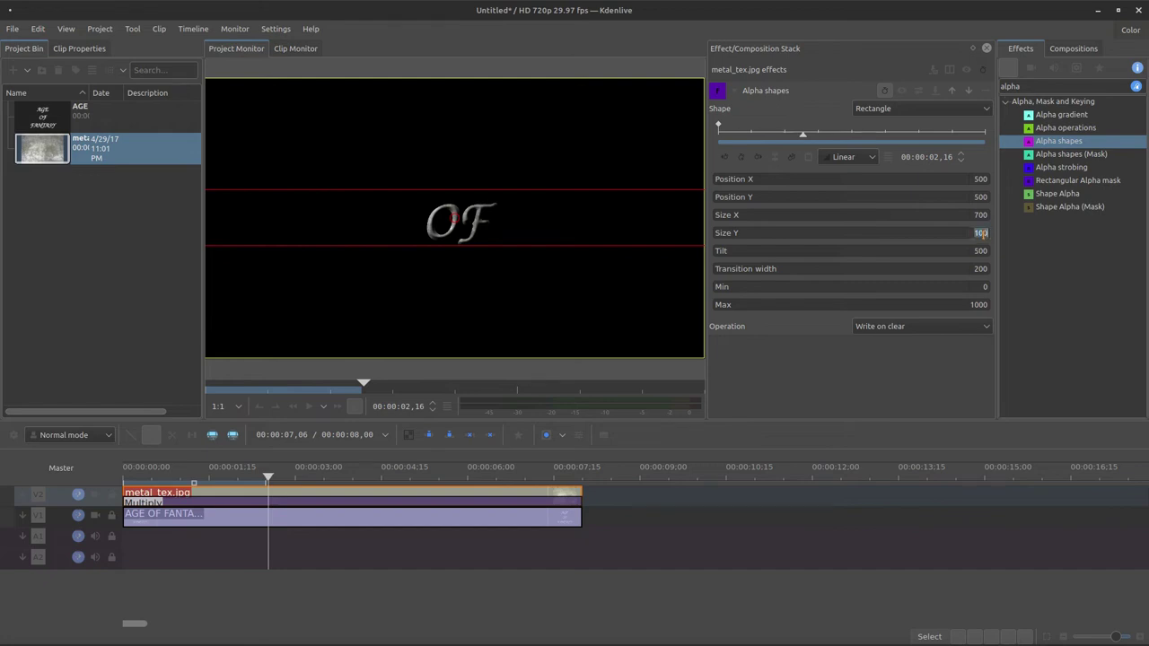
text(25)
key(Return)
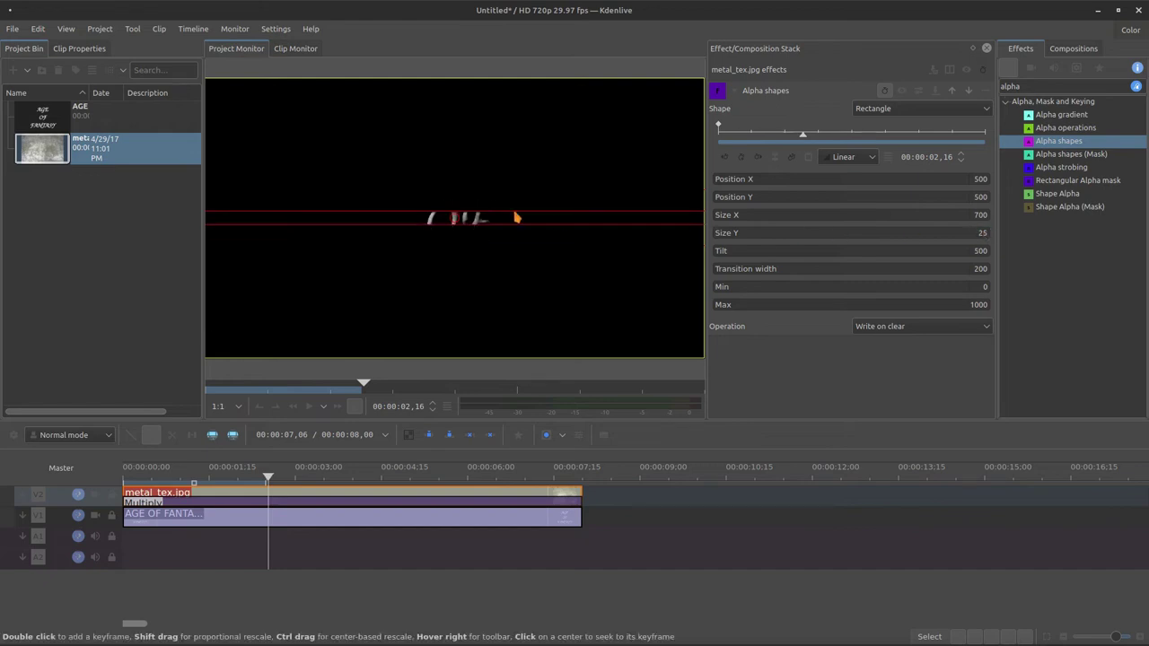
click(975, 216)
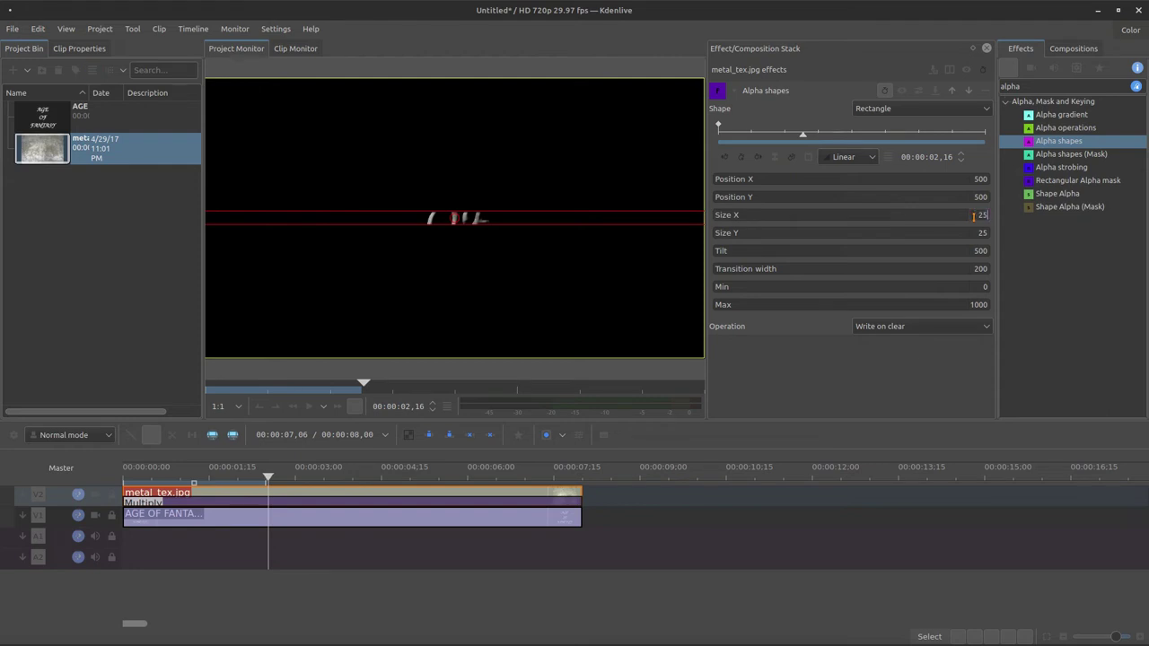
key(Tab)
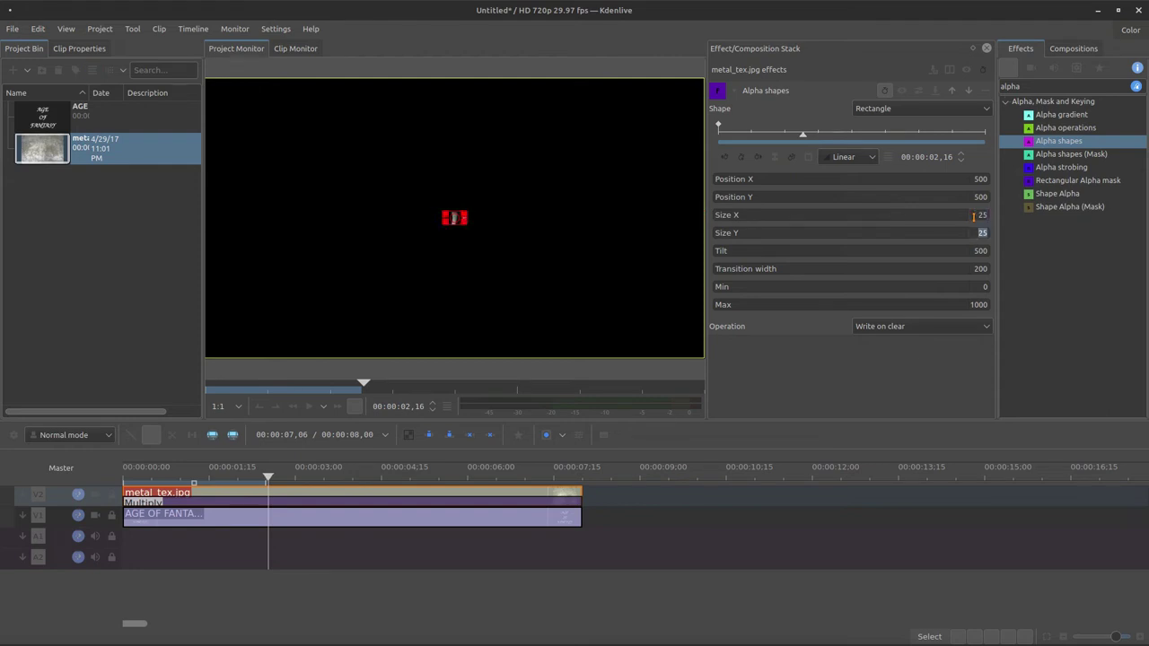
key(Return)
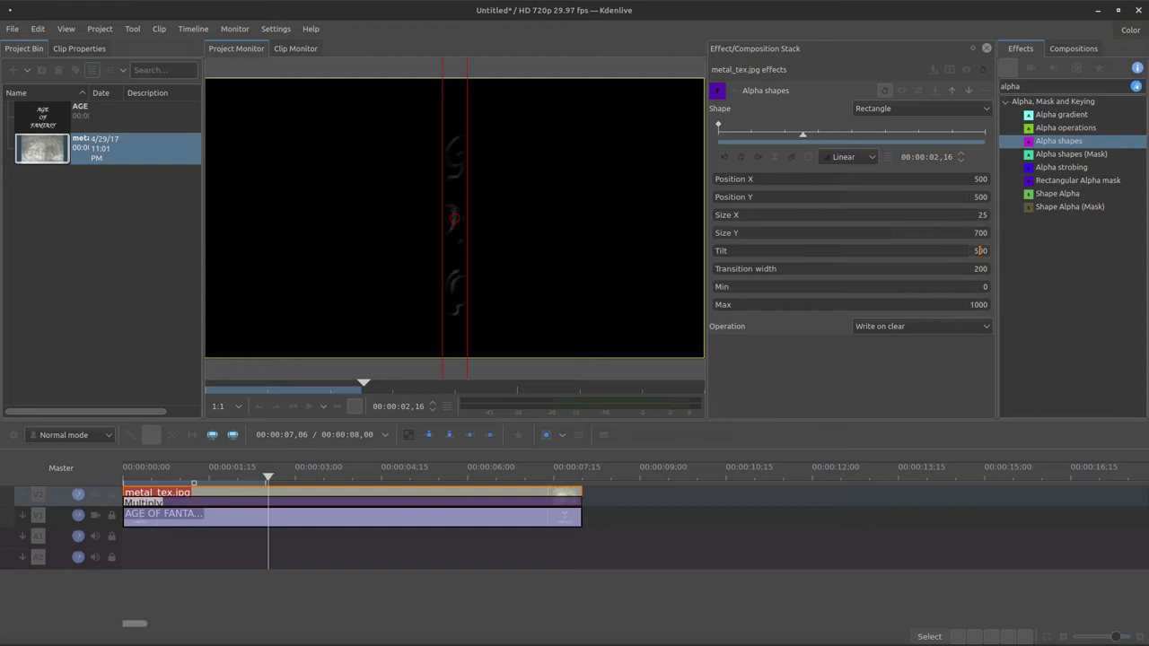
Step: Give the mask tilt 600, transition width 35 and the Min operation
click(980, 250)
text(6)
key(Return)
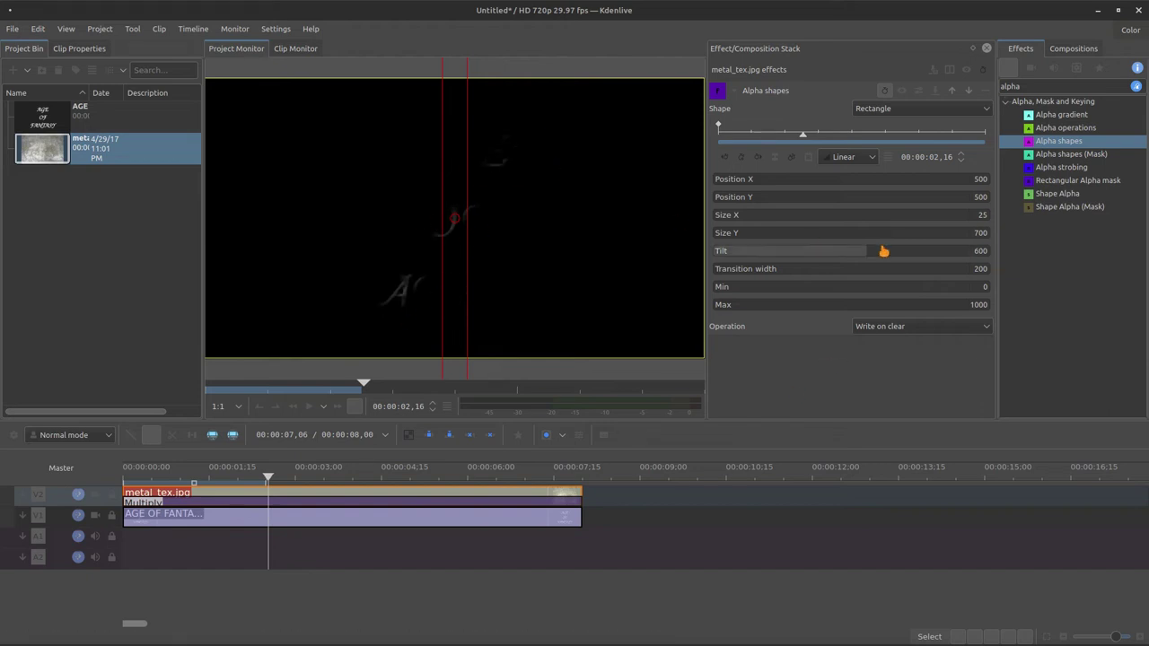
click(966, 269)
text(35)
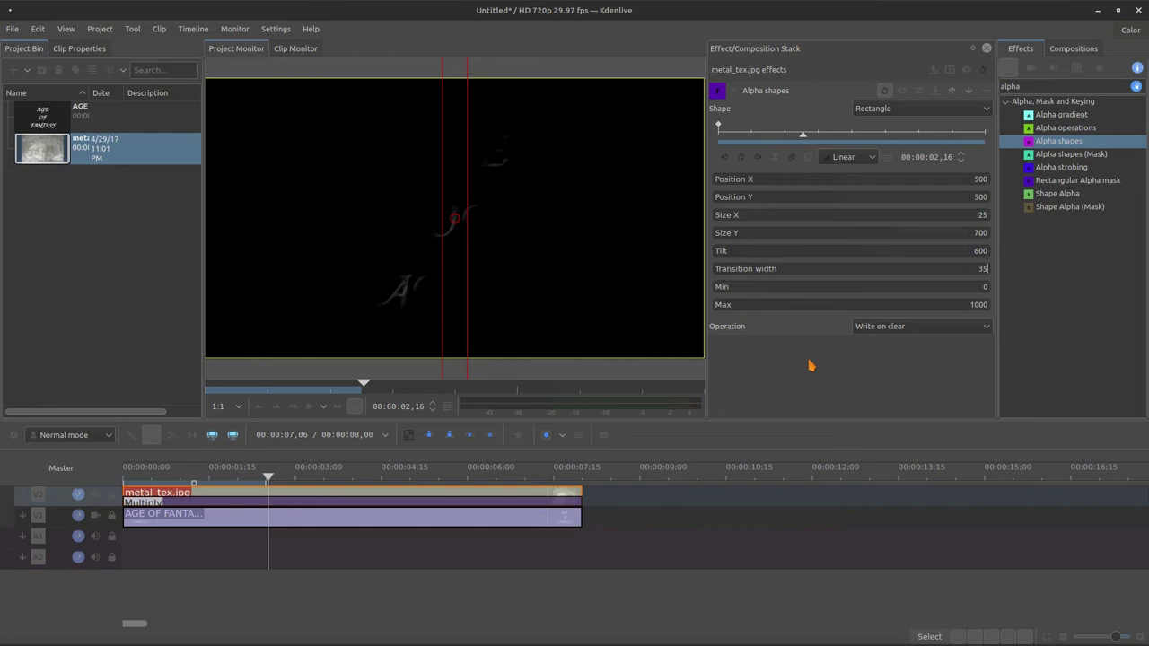
key(Return)
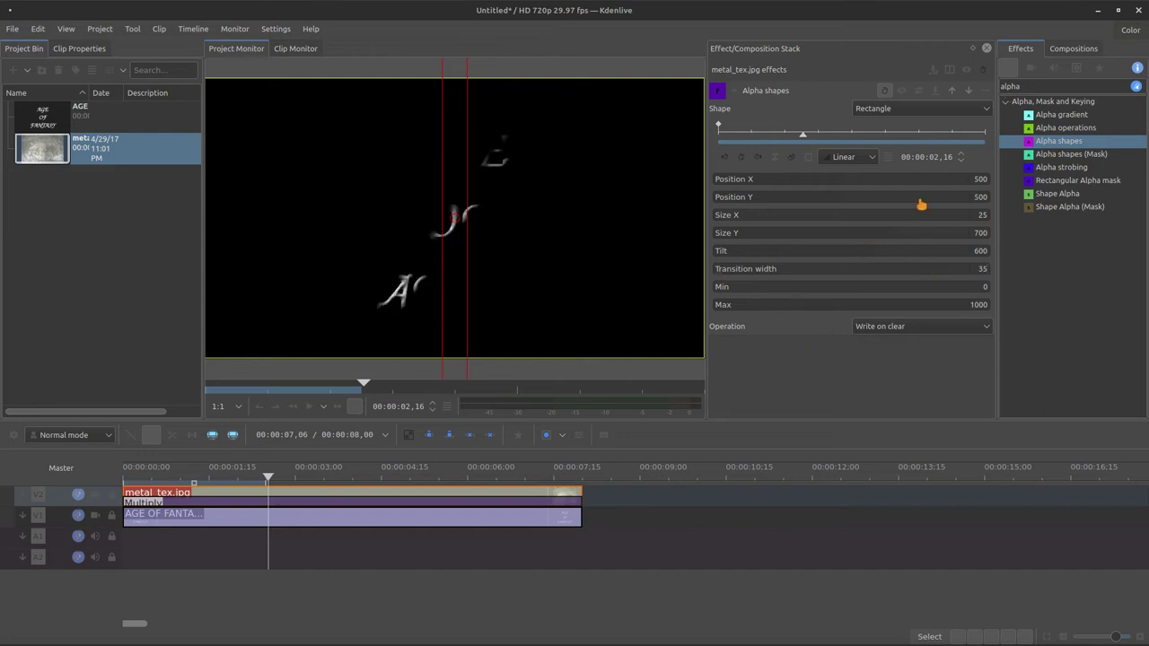
click(897, 328)
click(885, 377)
click(736, 90)
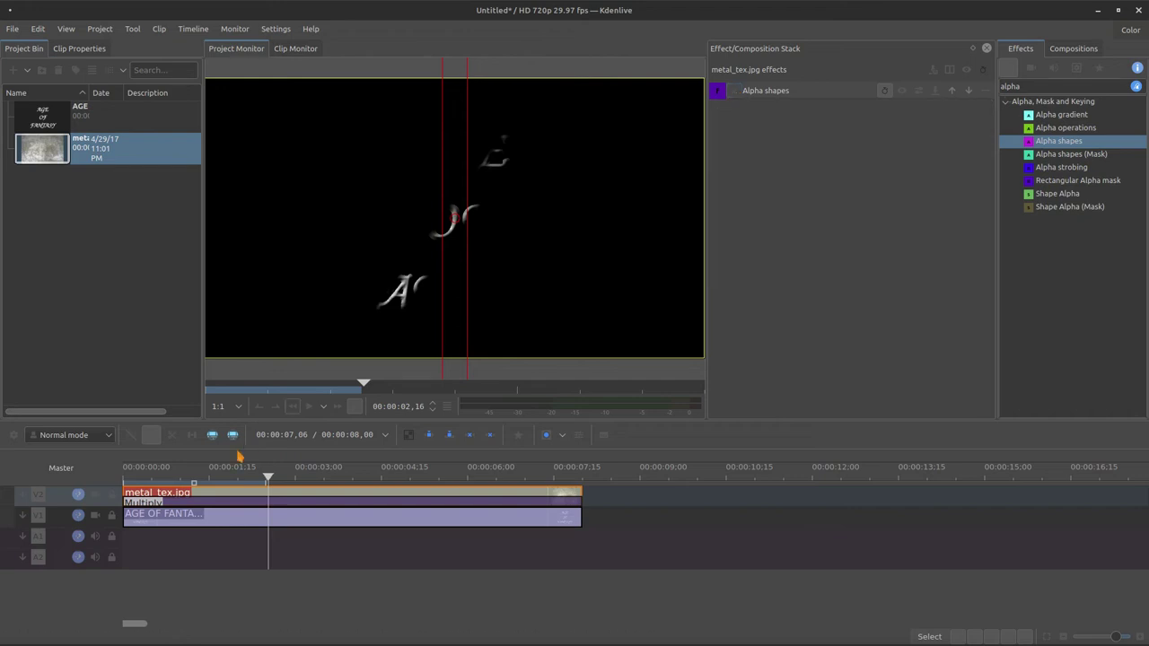
Step: Scrub through the clip to preview how the texture mask moves
drag(171, 475, 121, 483)
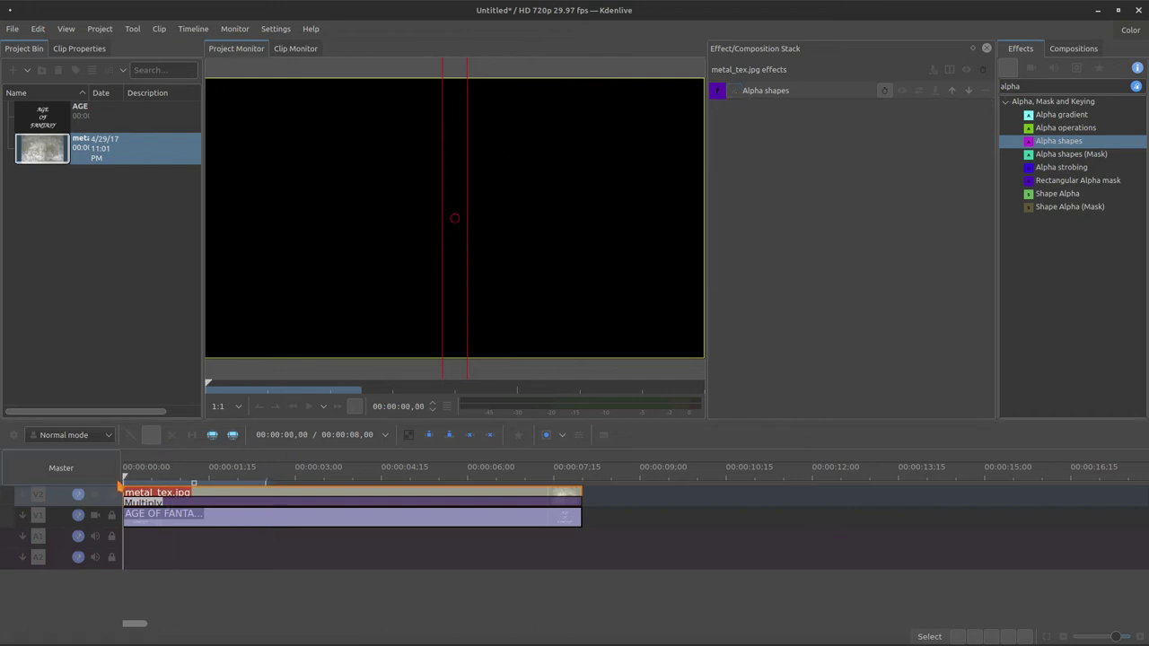
key(Right)
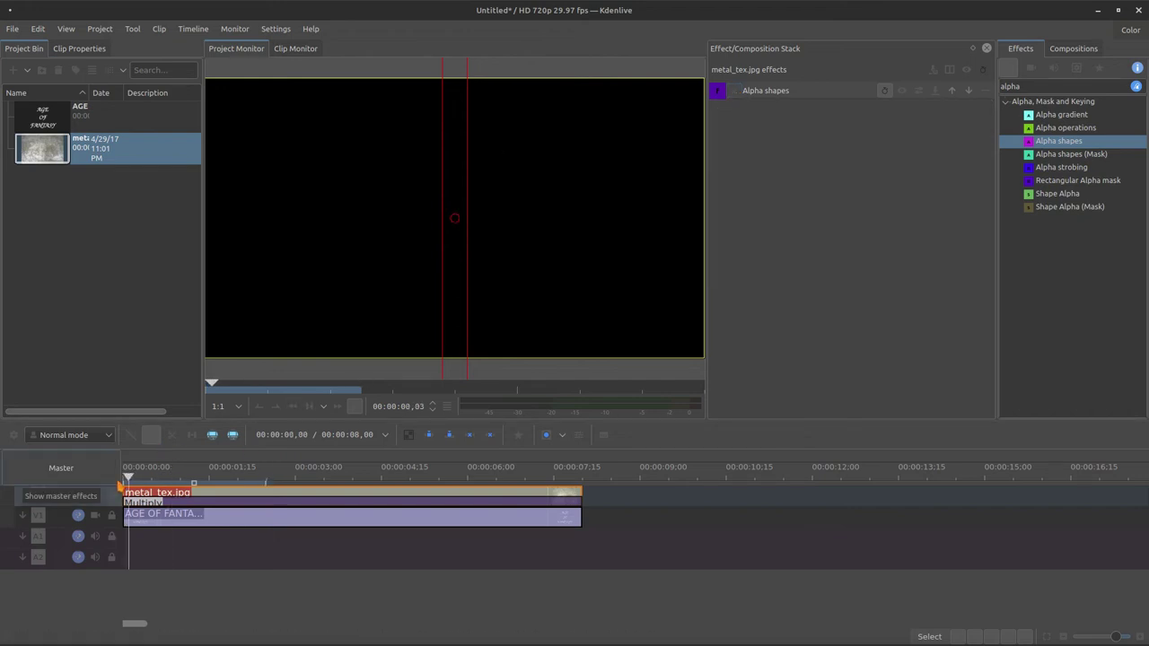
click(136, 485)
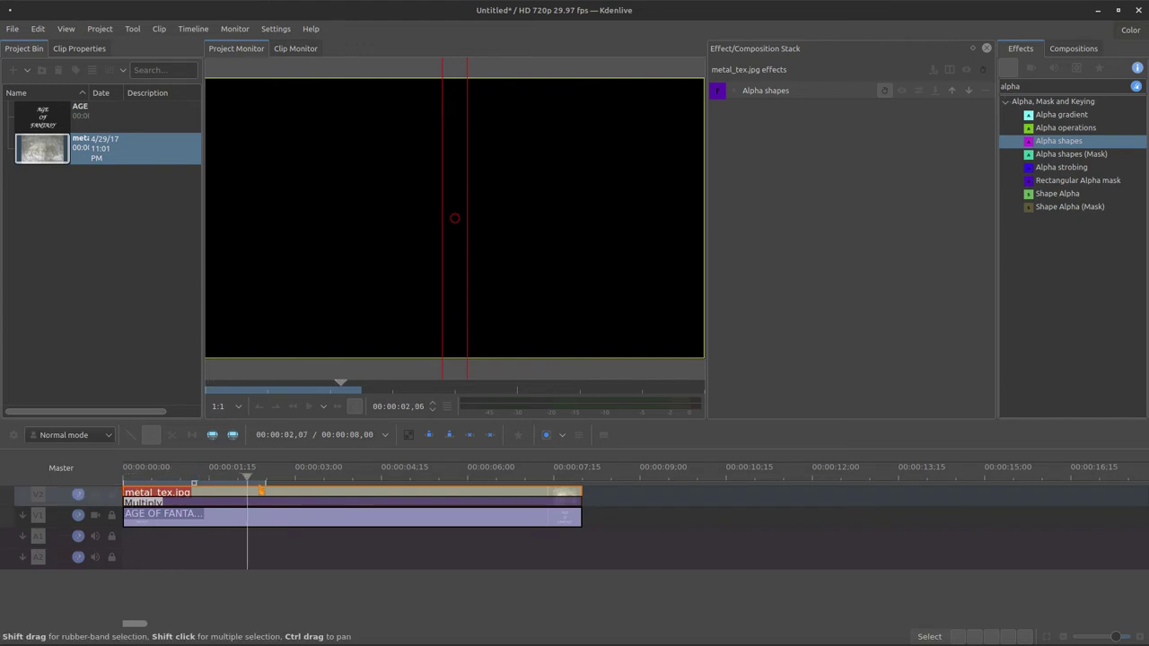
drag(261, 490, 520, 568)
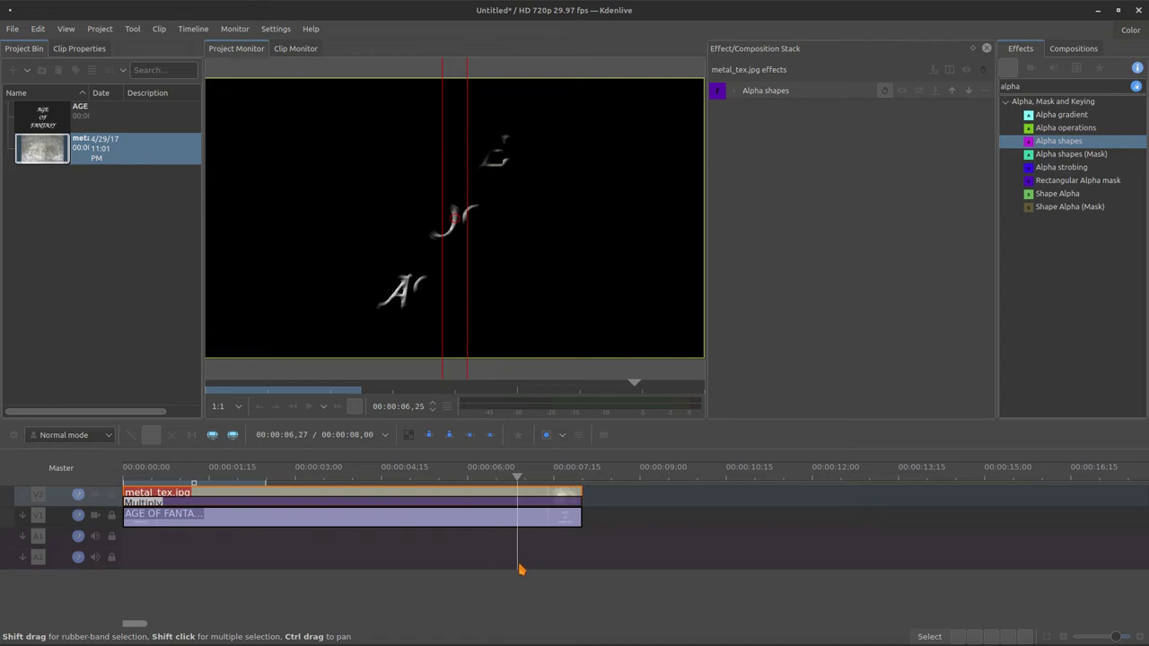
click(735, 93)
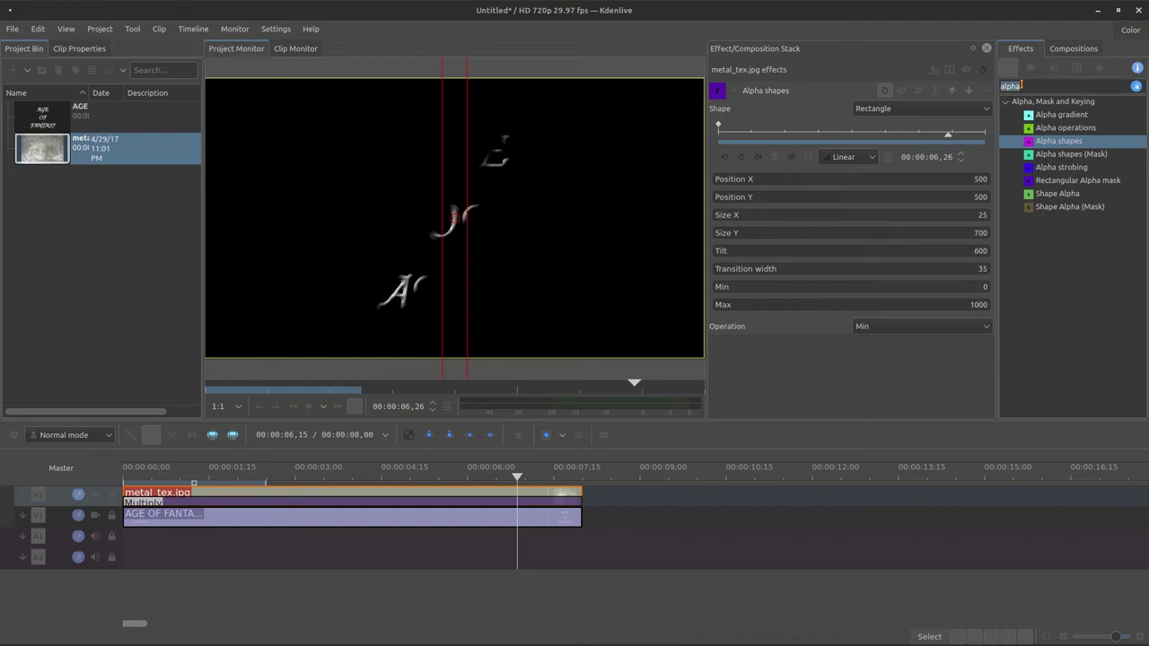
Step: Add Distort to metal_tex.jpg with amplitude 20 and frequency 200
text(dist)
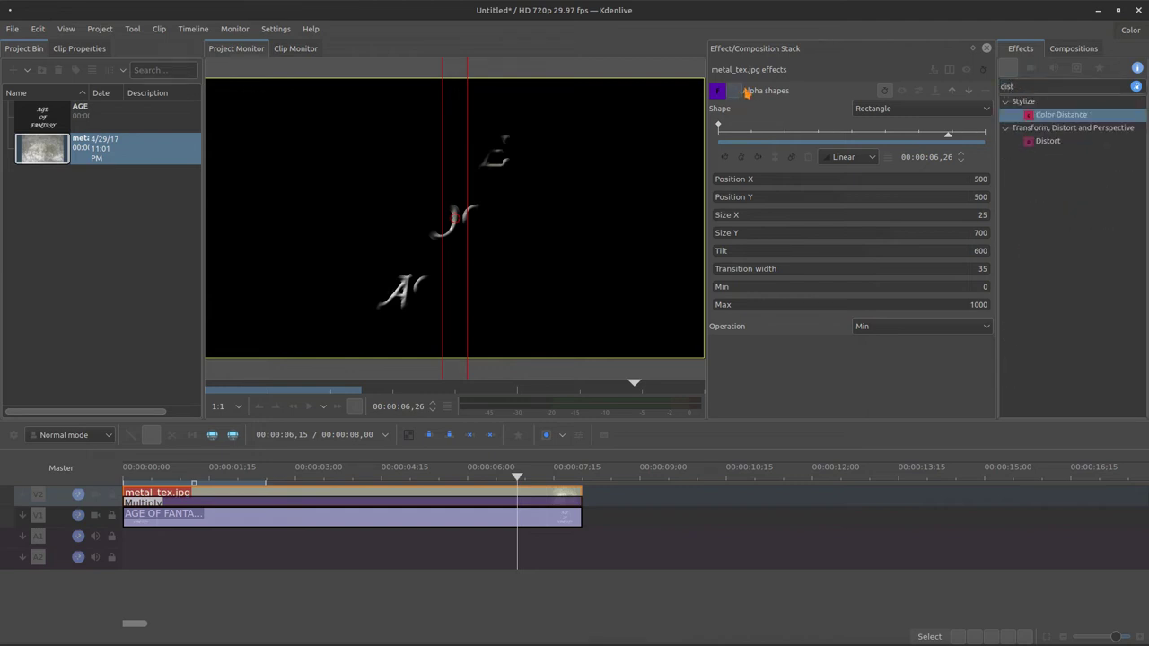
click(745, 93)
drag(1048, 140, 803, 160)
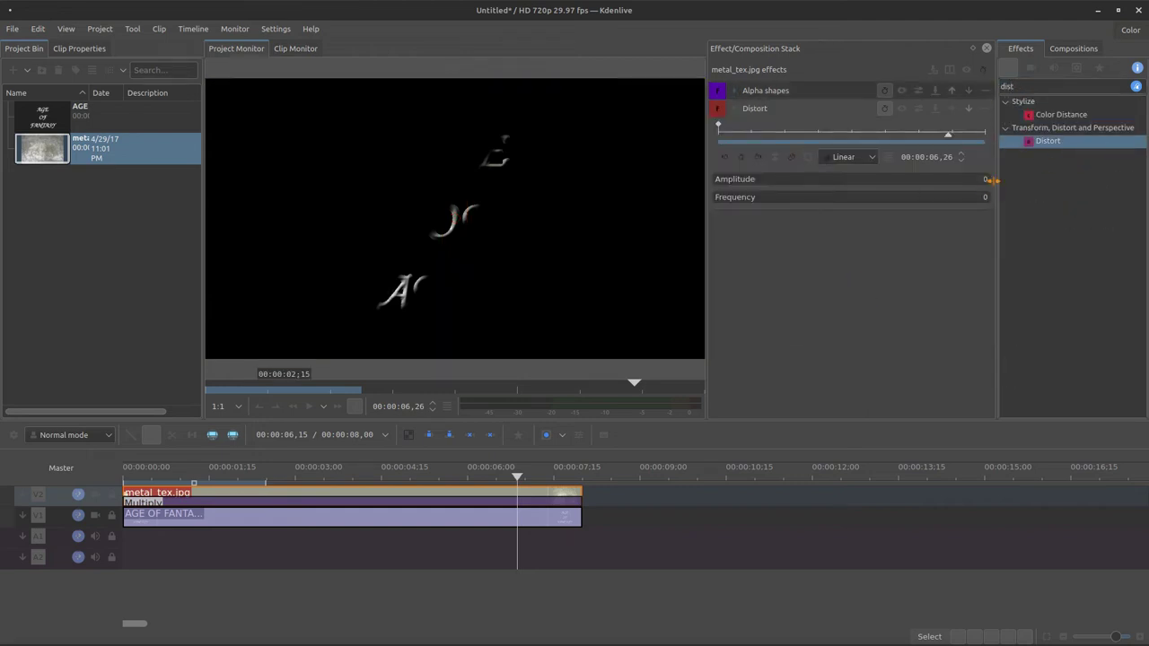
text(20)
key(Tab)
text(2)
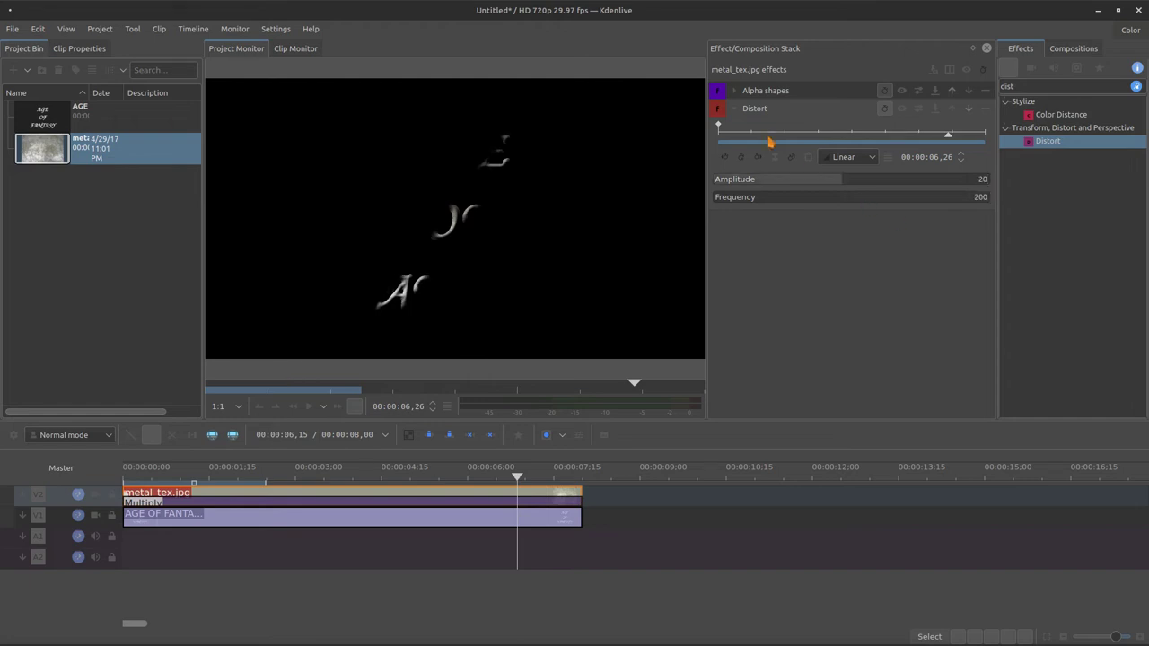
click(733, 109)
Step: Add a Transform effect with the texture pushed off-frame to X -1199 at the first frame
click(519, 436)
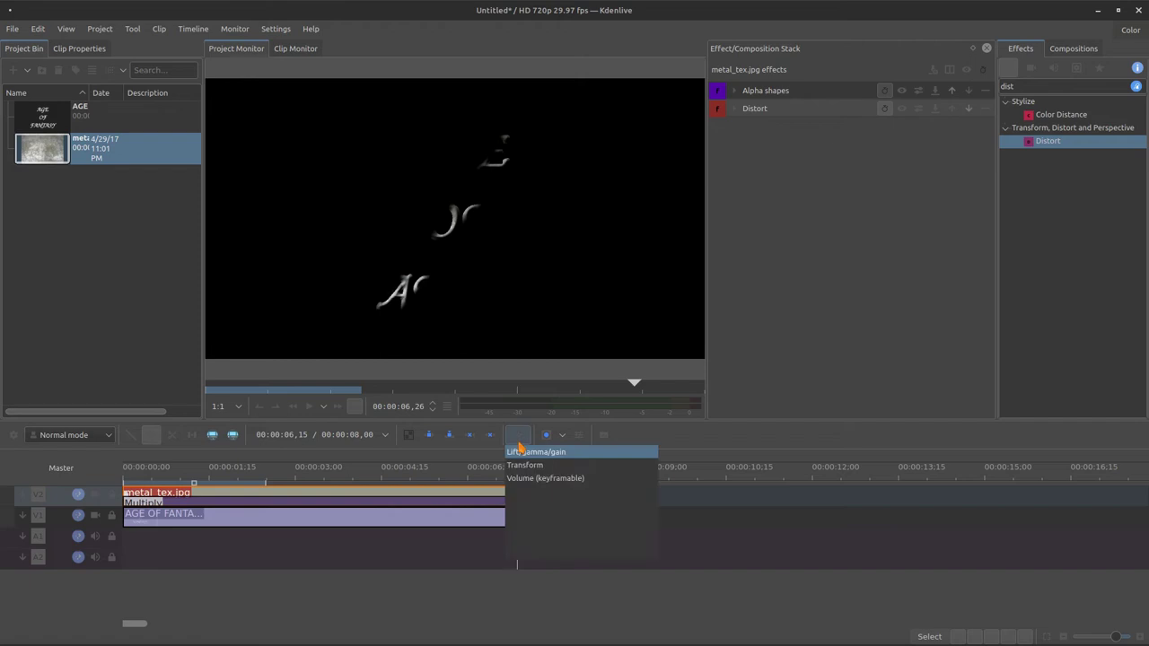
click(528, 465)
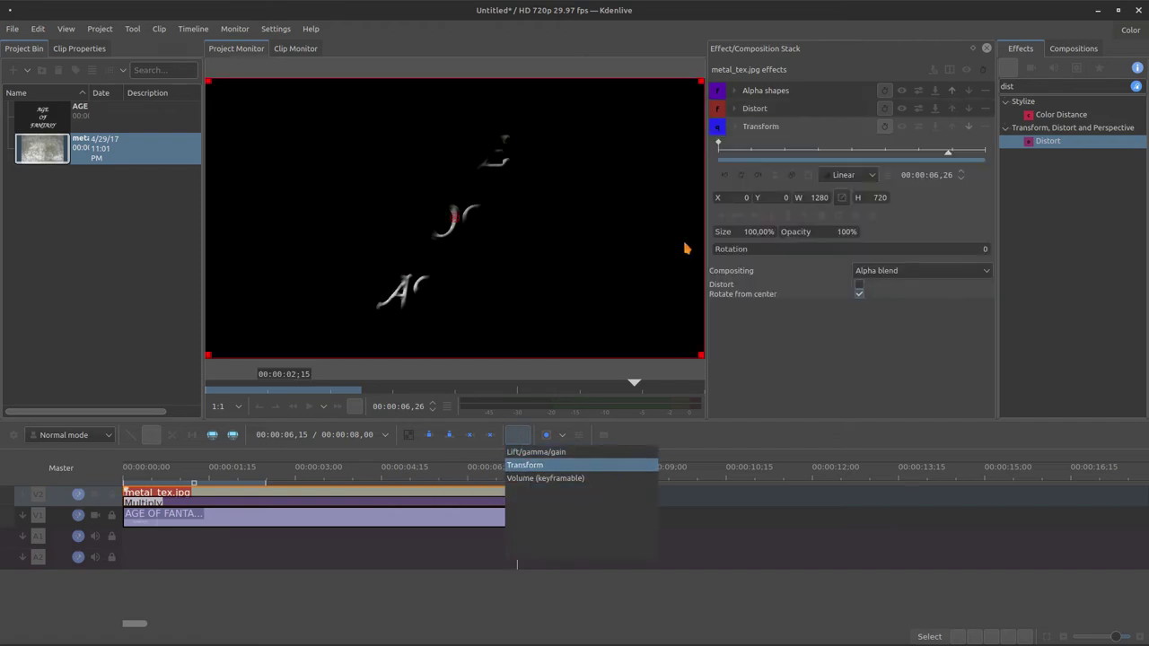
click(754, 148)
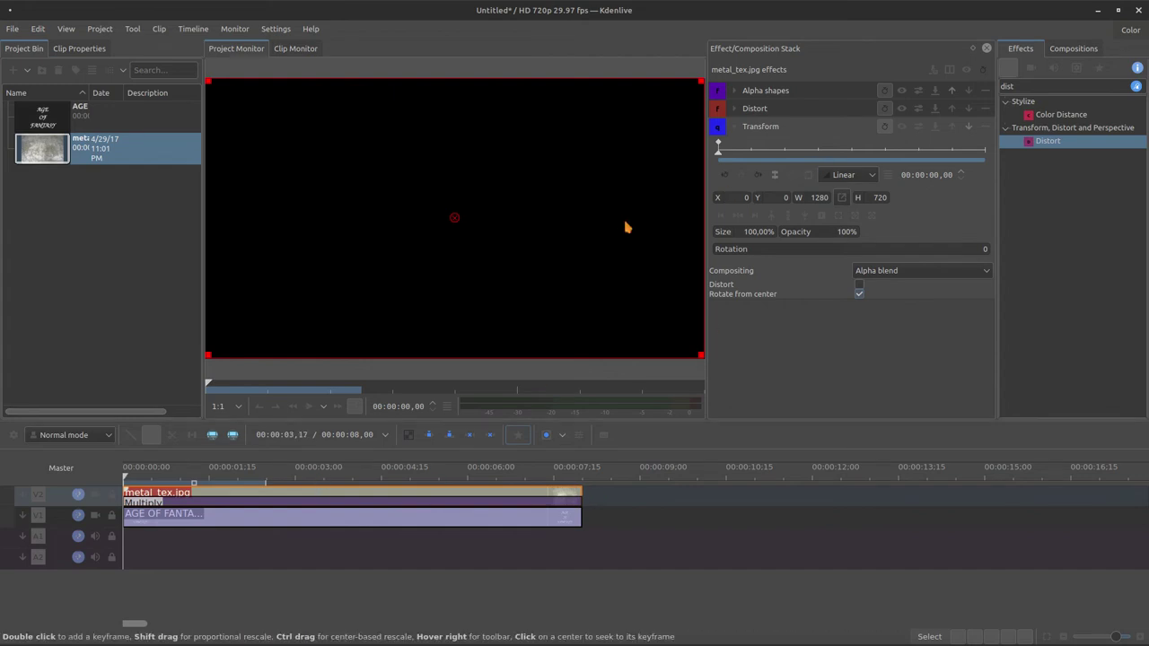
drag(723, 201, 2, 305)
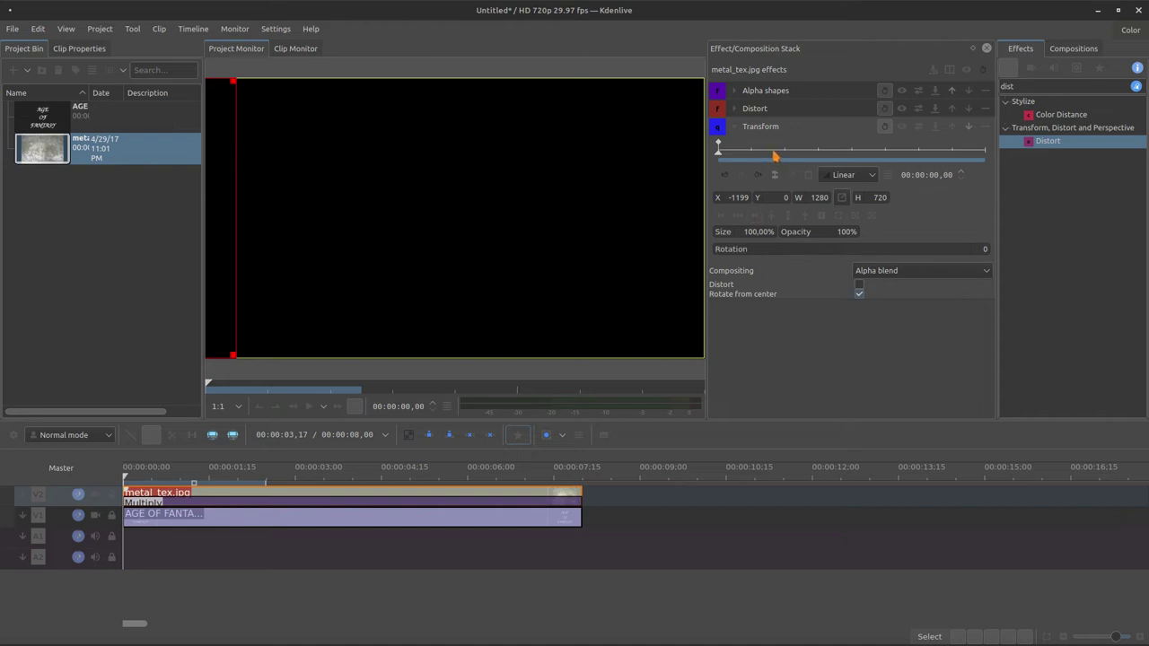
Step: Add an end keyframe at 00:00:07,29 with the texture moved to X 588
drag(775, 156, 1000, 163)
click(738, 177)
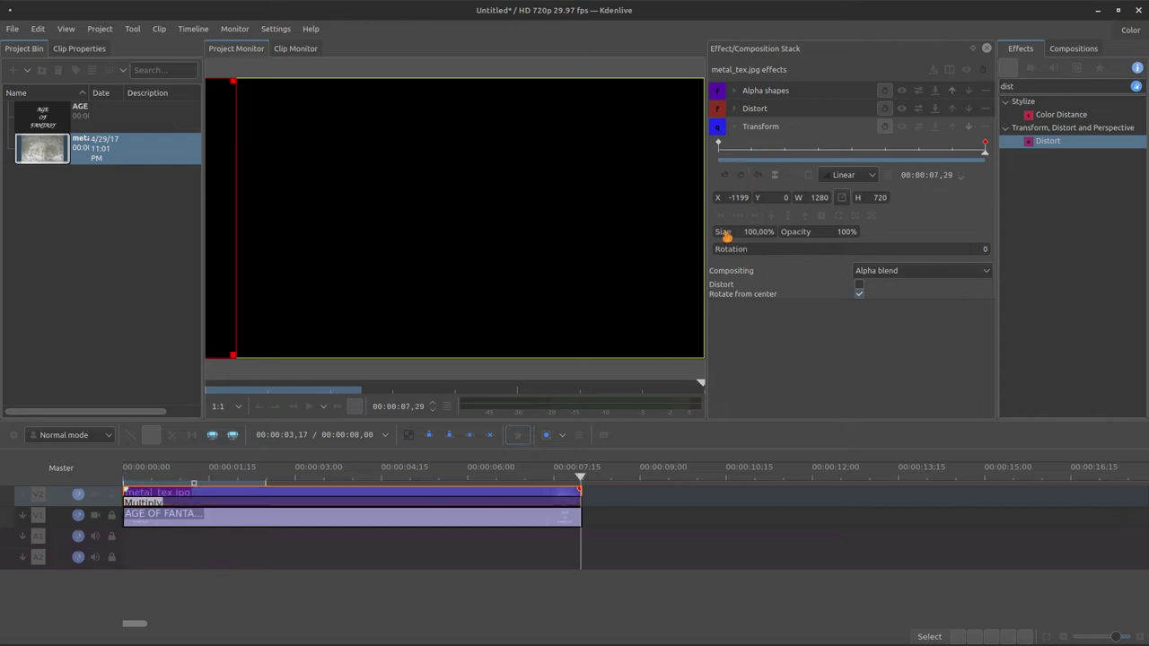
drag(718, 199, 820, 225)
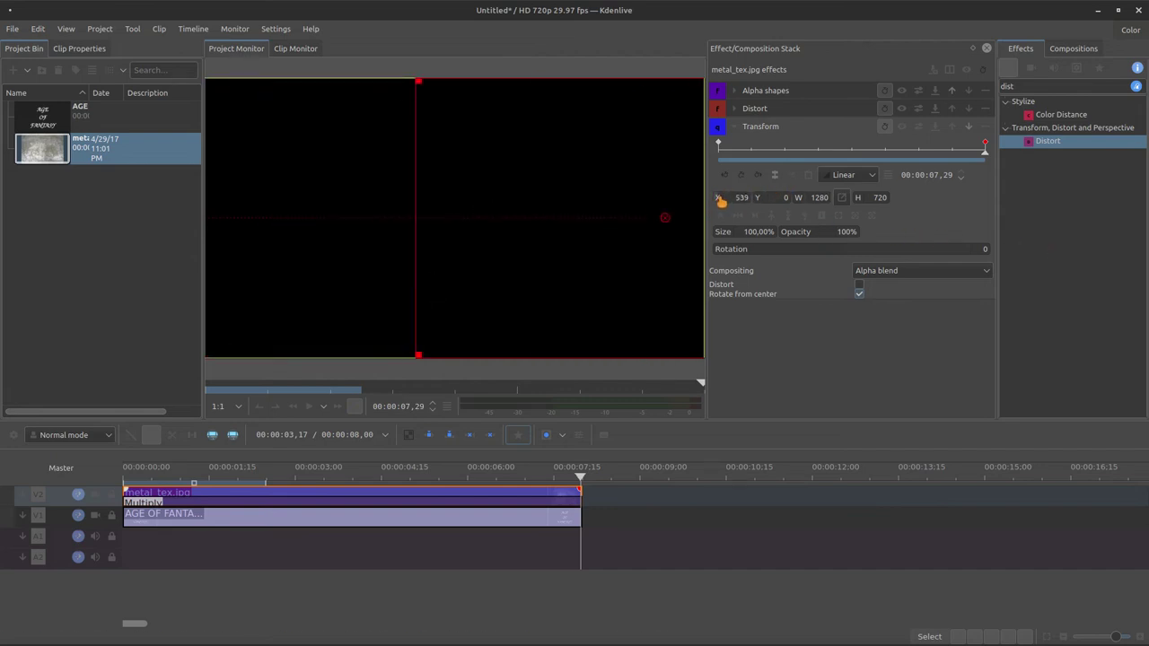
drag(729, 208, 897, 368)
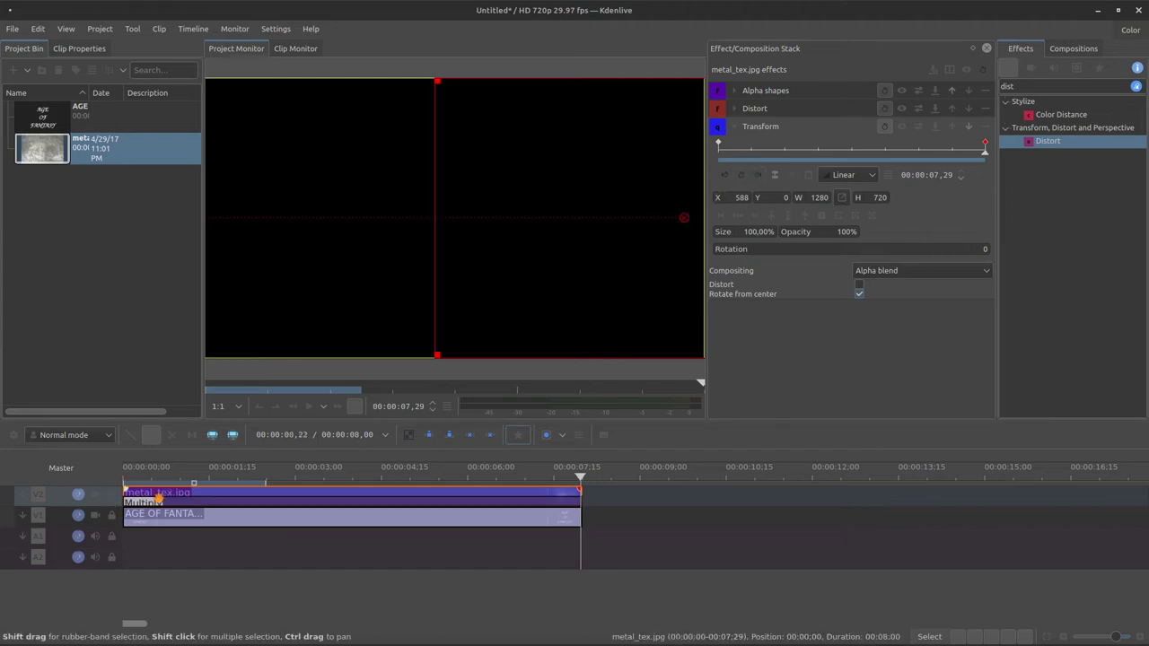
Step: Add a V3 track, move metal_tex.jpg up, and add a second 8-second metal_tex.jpg copy
right_click(105, 504)
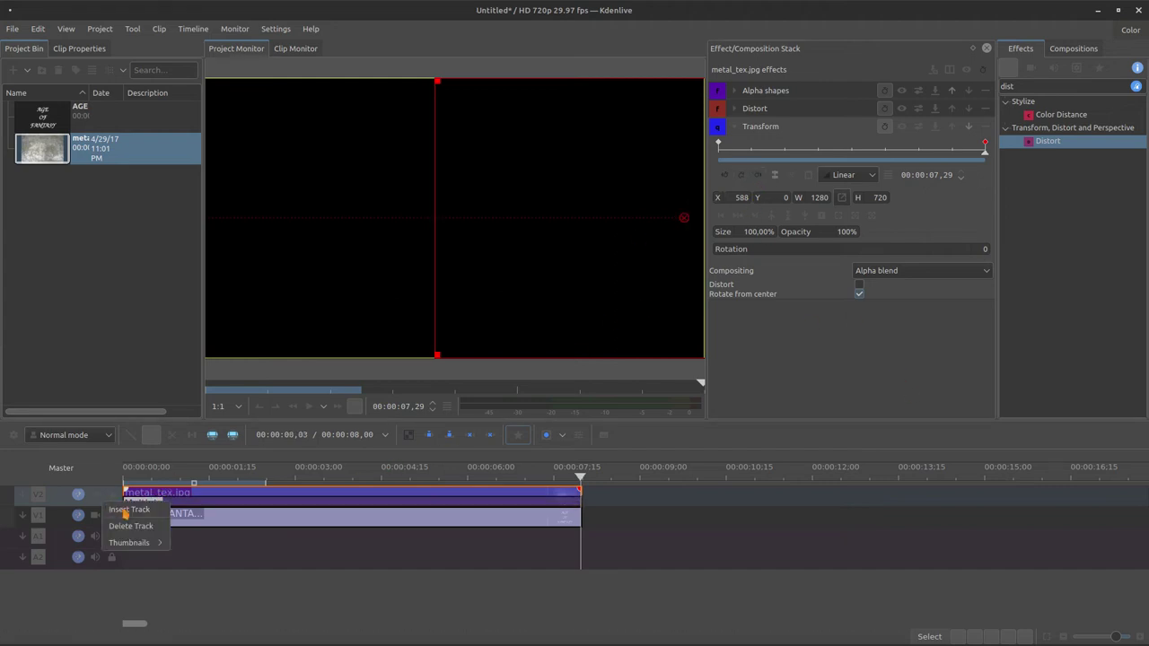
click(128, 510)
click(722, 350)
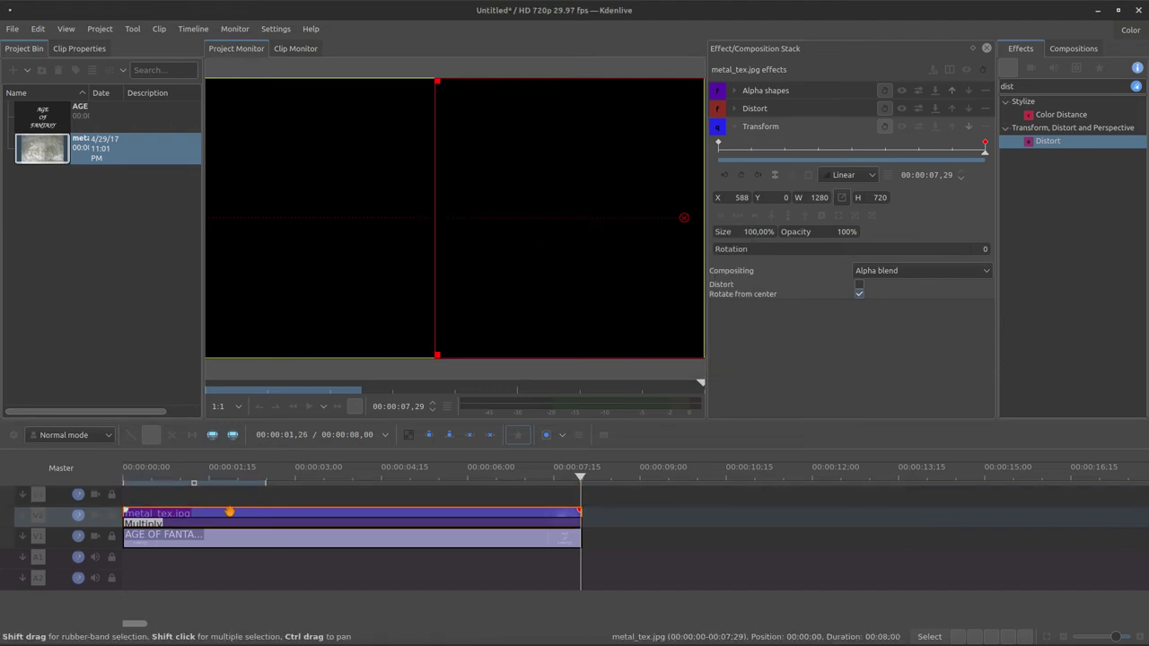
drag(224, 511, 225, 493)
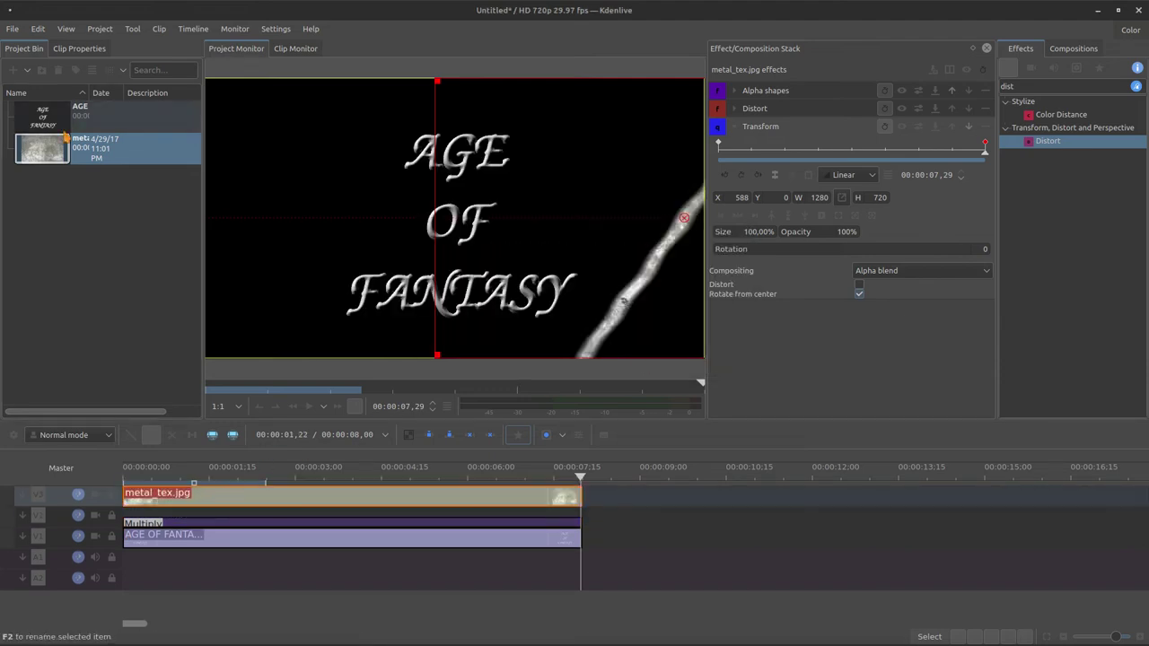
drag(86, 148, 131, 517)
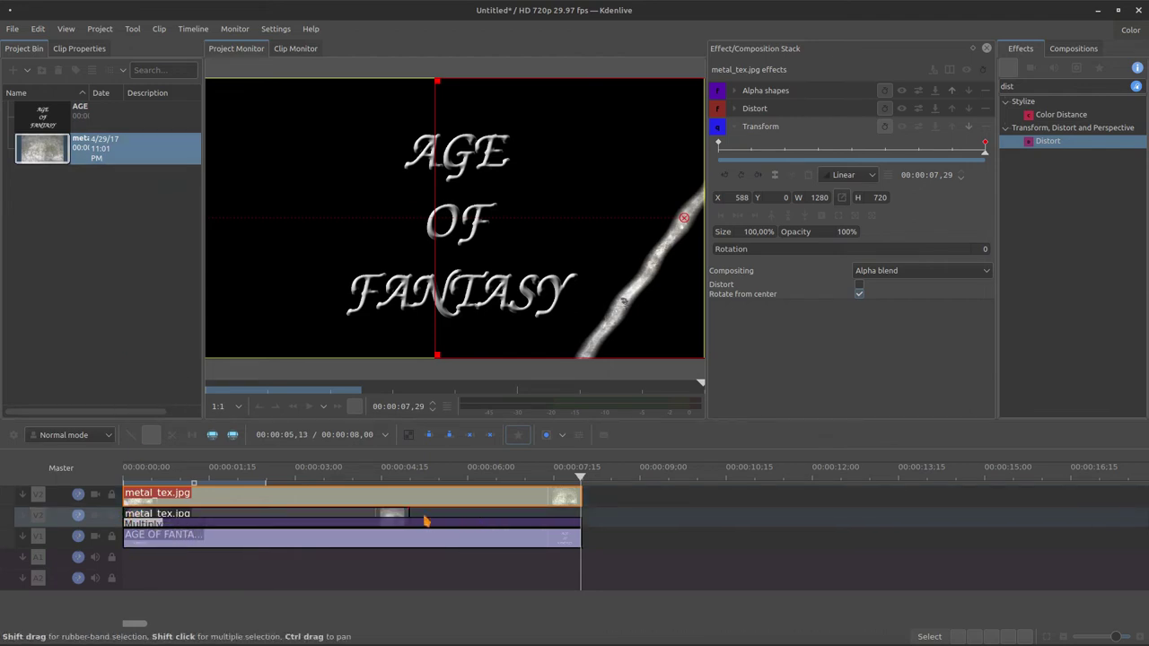
drag(410, 516, 626, 500)
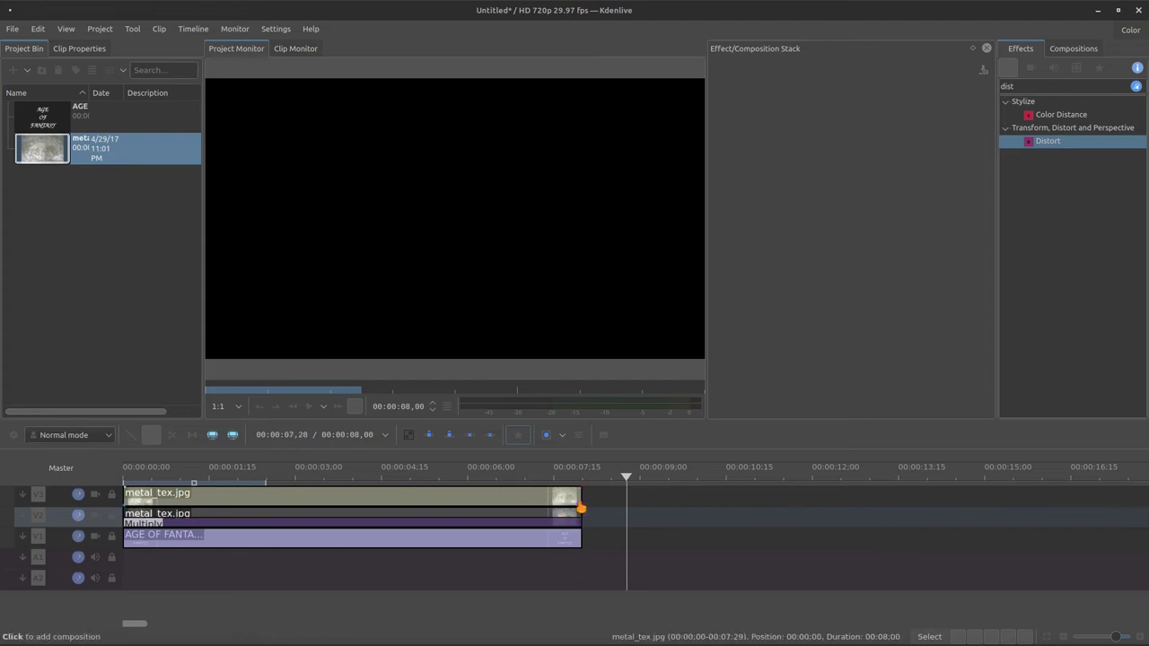
Step: Add a Cairo Blend composition set to Color dodge and preview the metal title
click(581, 509)
click(773, 75)
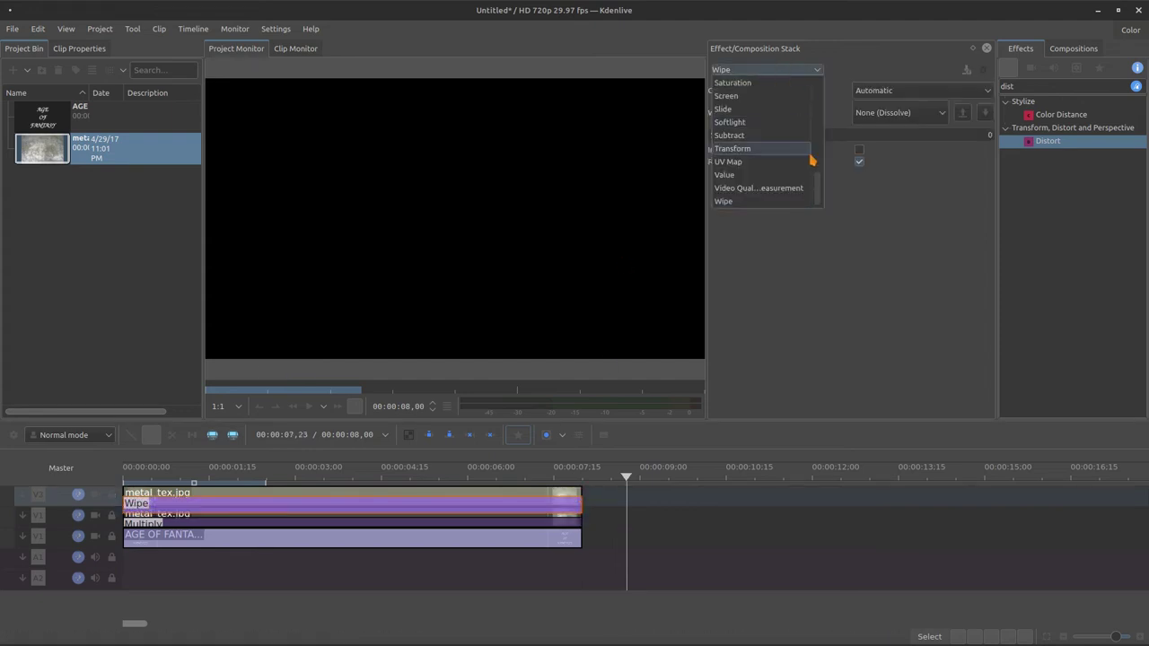
click(759, 205)
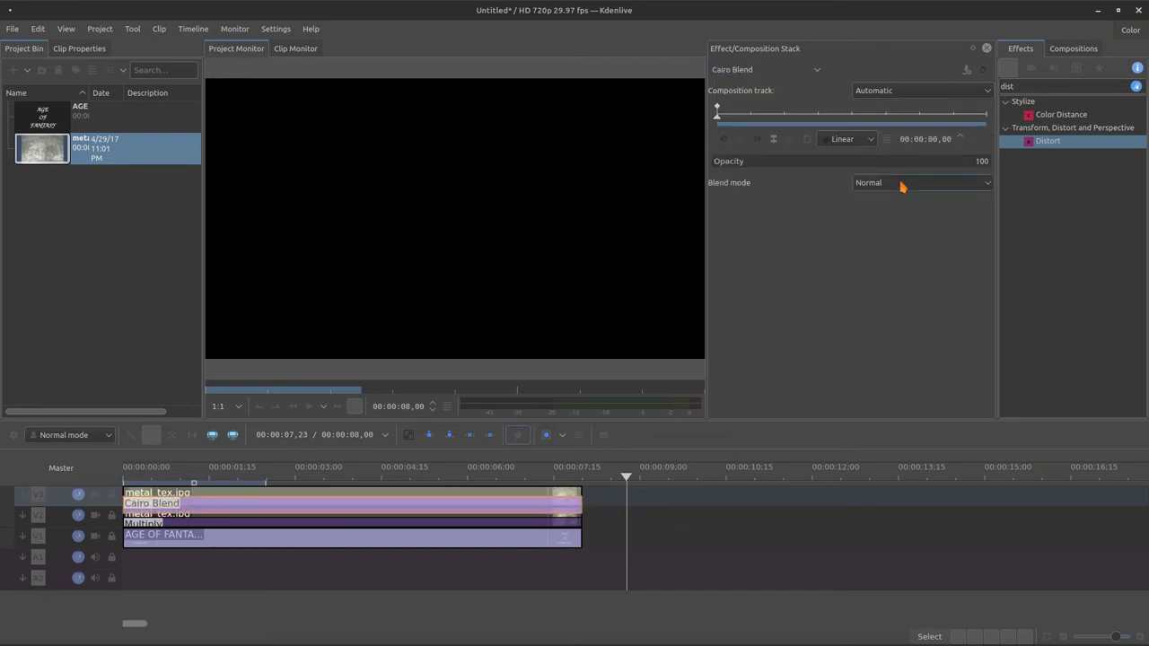
click(883, 183)
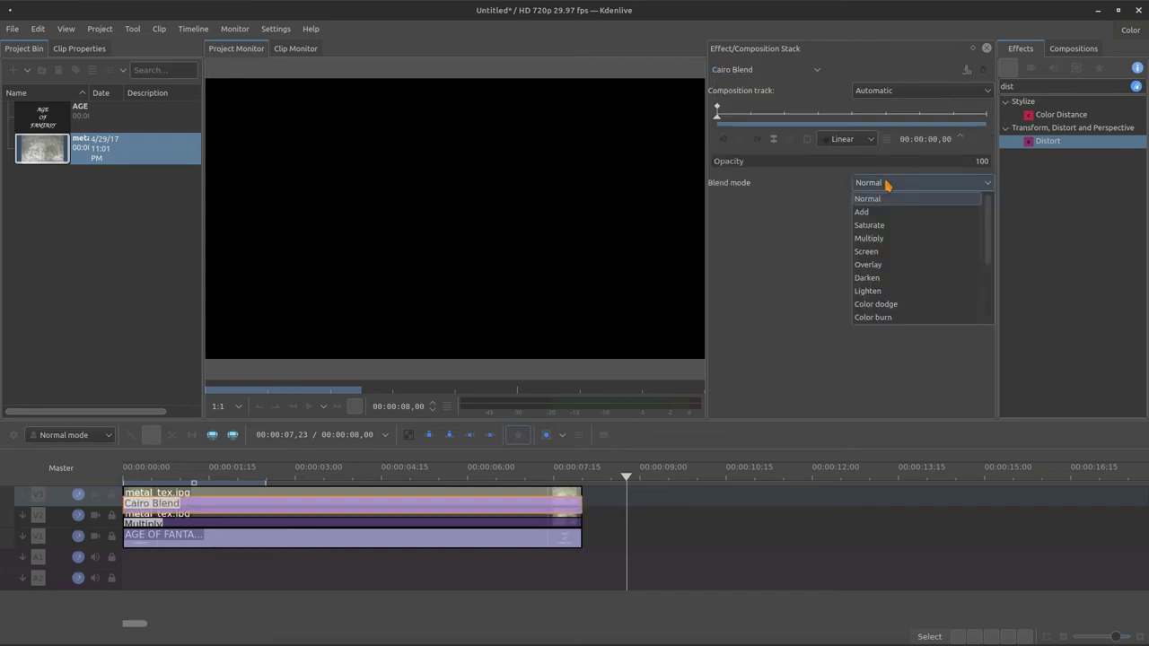
click(909, 305)
click(450, 471)
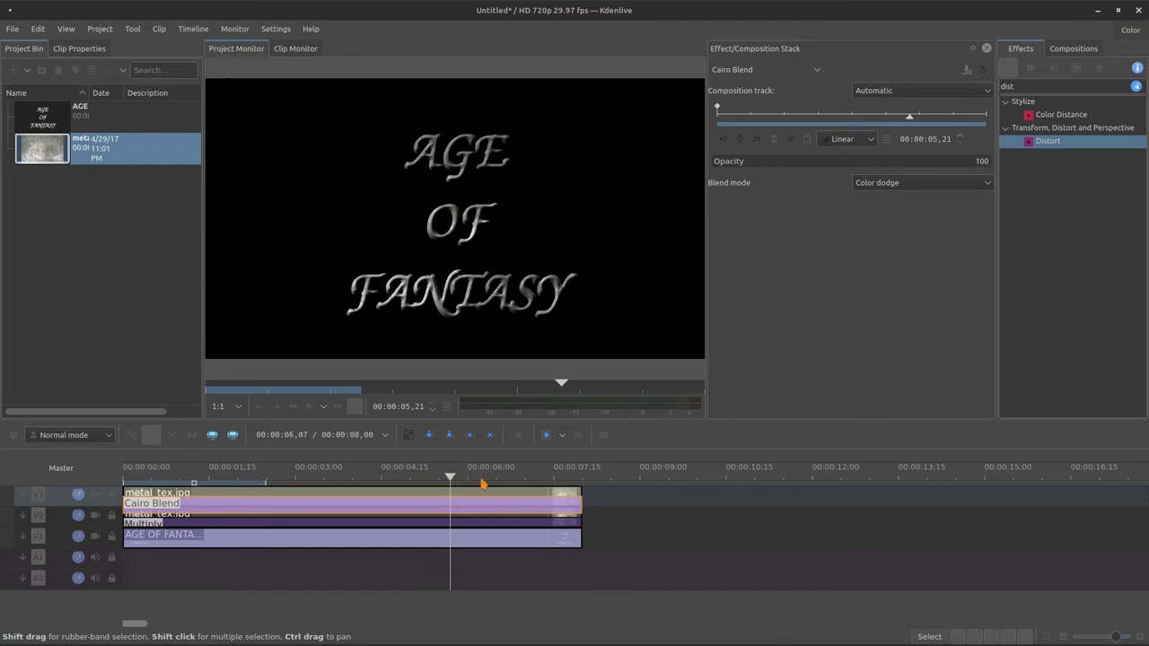
click(477, 483)
drag(479, 485, 360, 532)
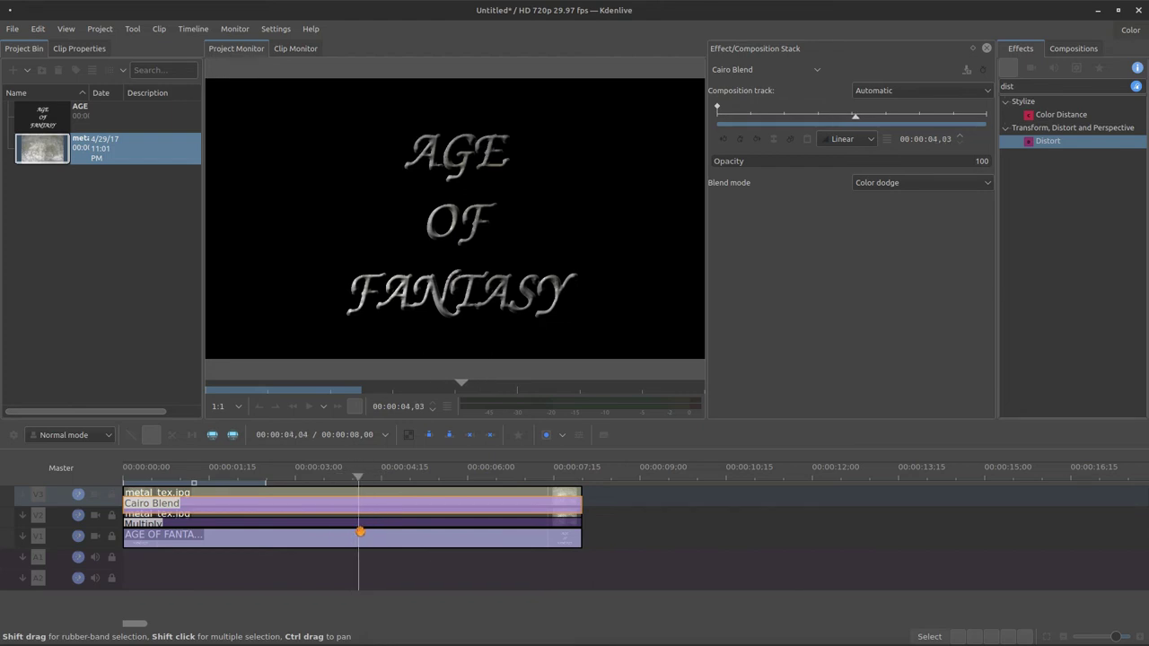
click(231, 560)
Step: Inspect the effects on the metal_tex.jpg clips, title clip and Cairo Blend composition
click(185, 514)
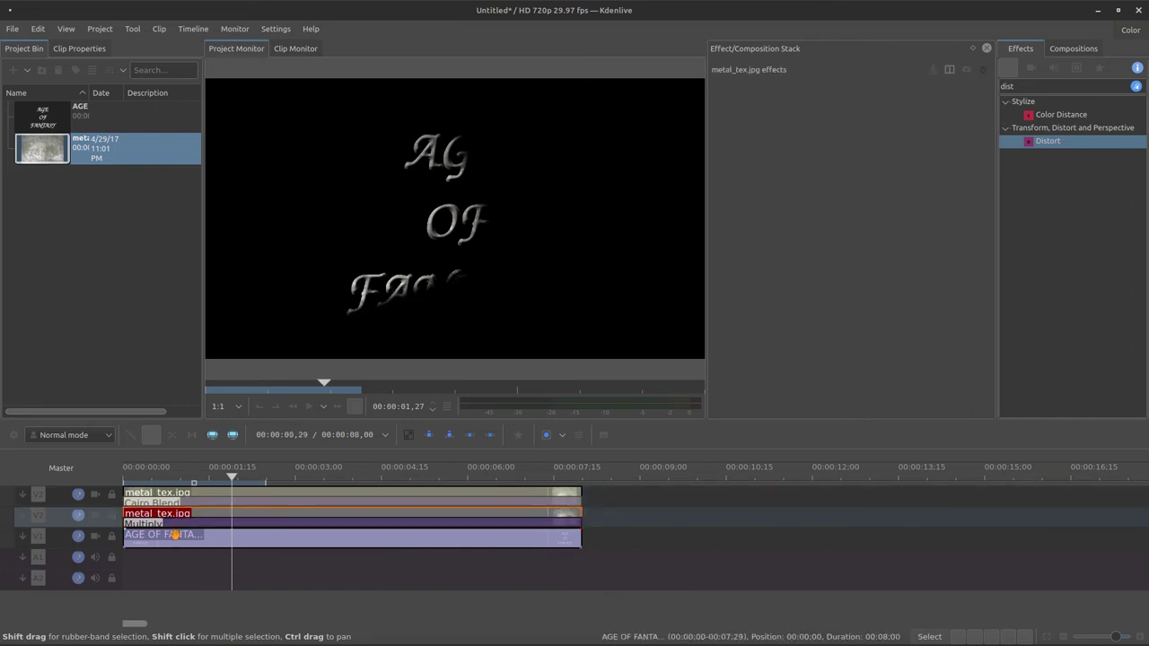
click(176, 535)
click(192, 499)
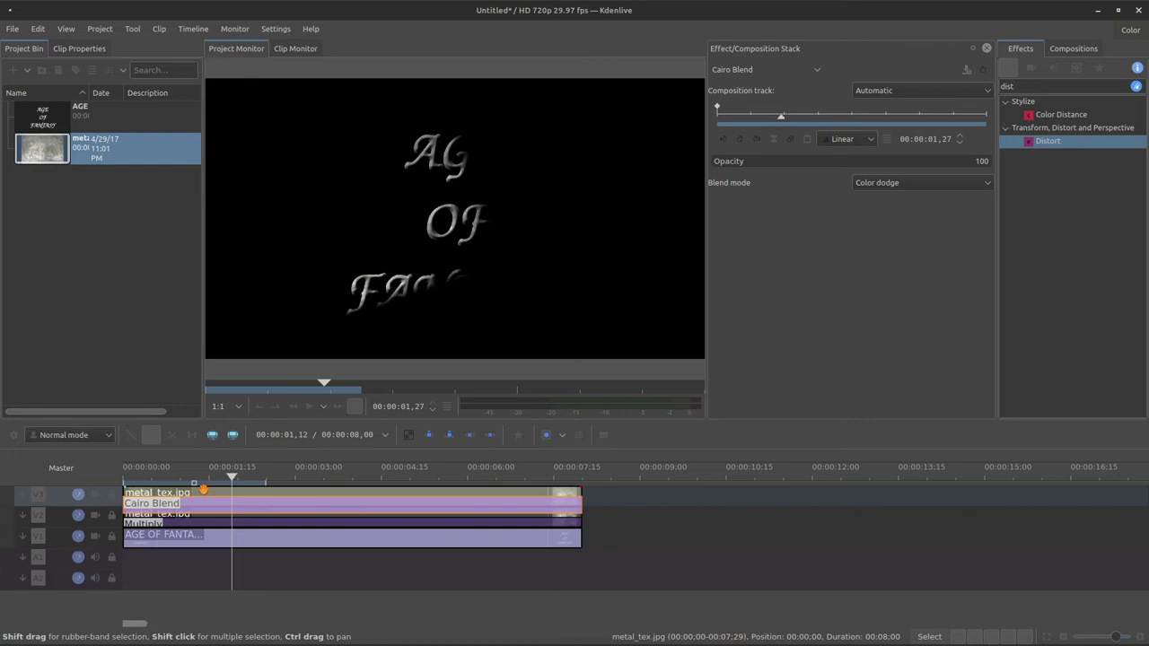
click(196, 495)
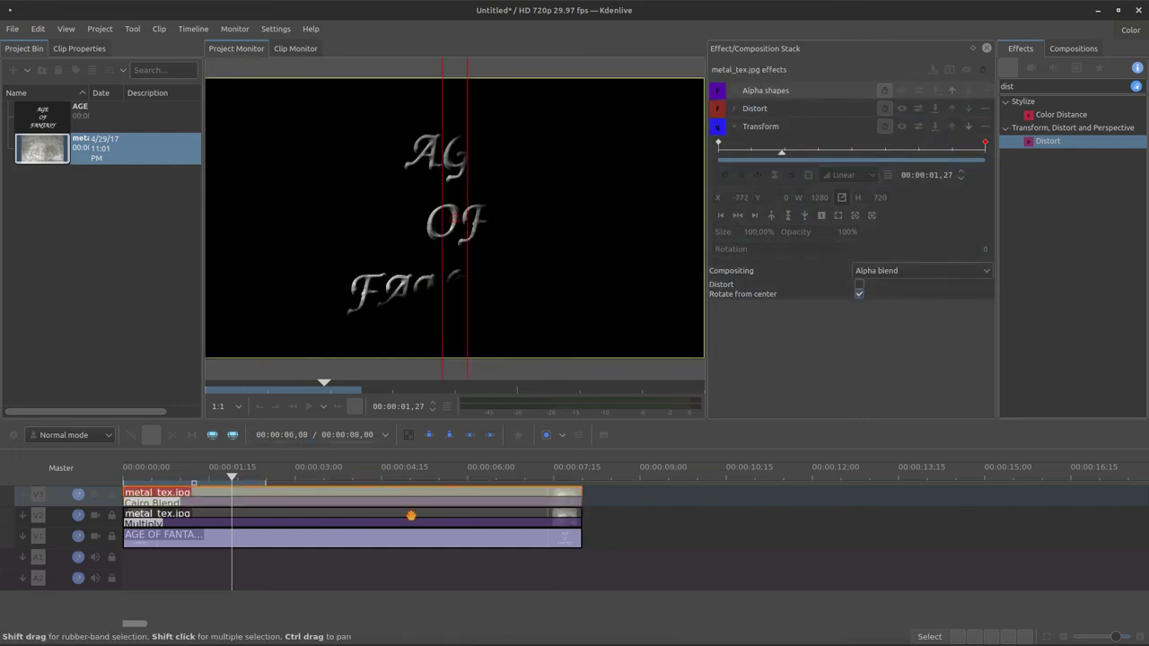
click(323, 506)
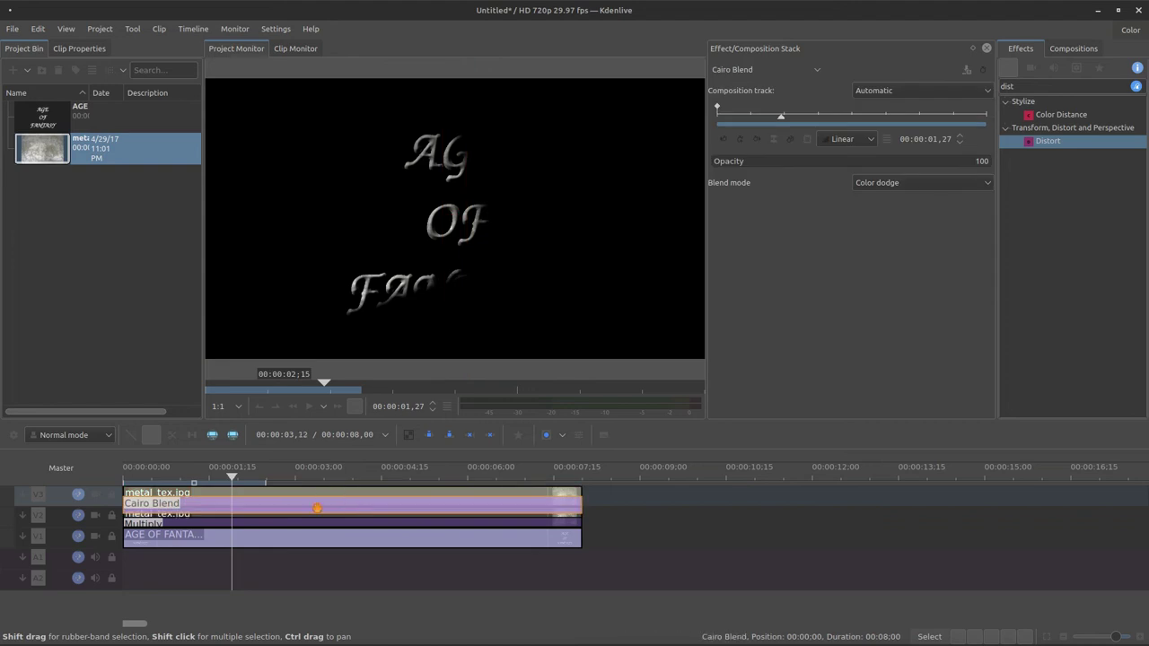
click(301, 516)
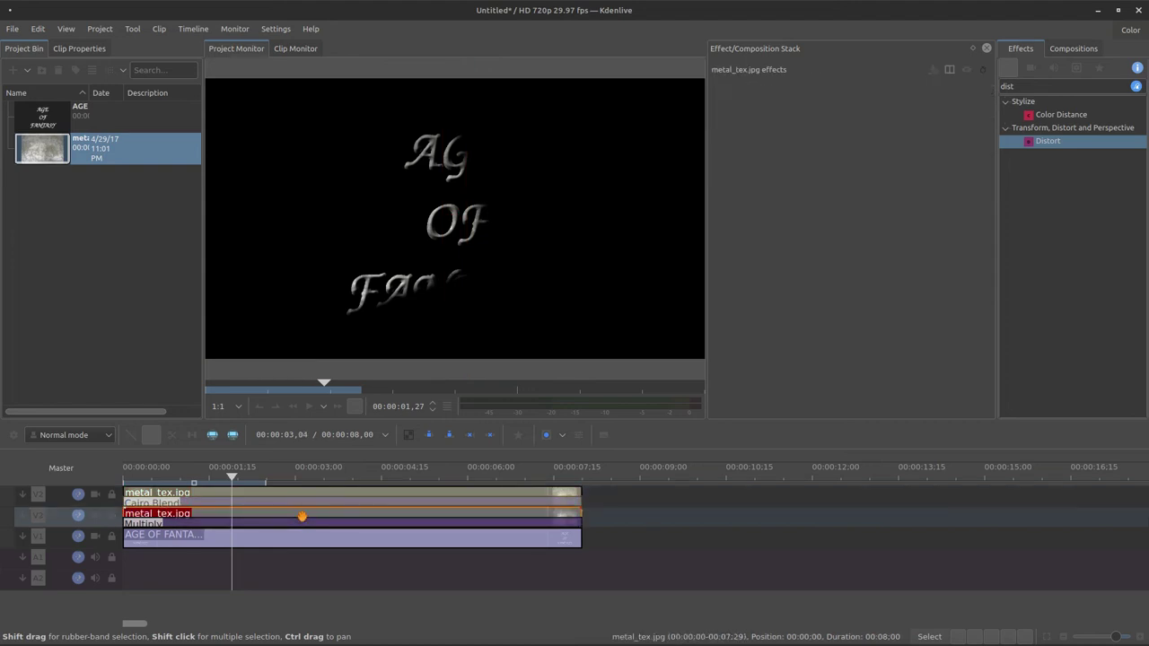
Step: Preview the title reveal, confirm Color dodge is kept, and import castle.mp4 into the bin
drag(264, 482, 460, 512)
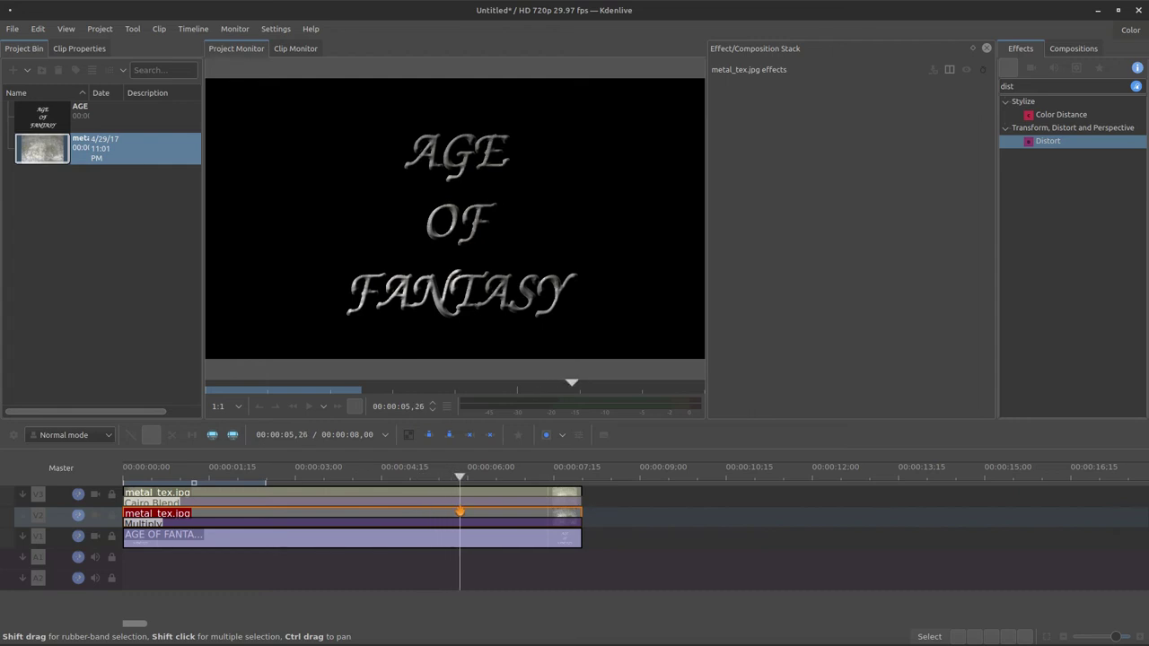
drag(459, 511, 572, 513)
click(555, 504)
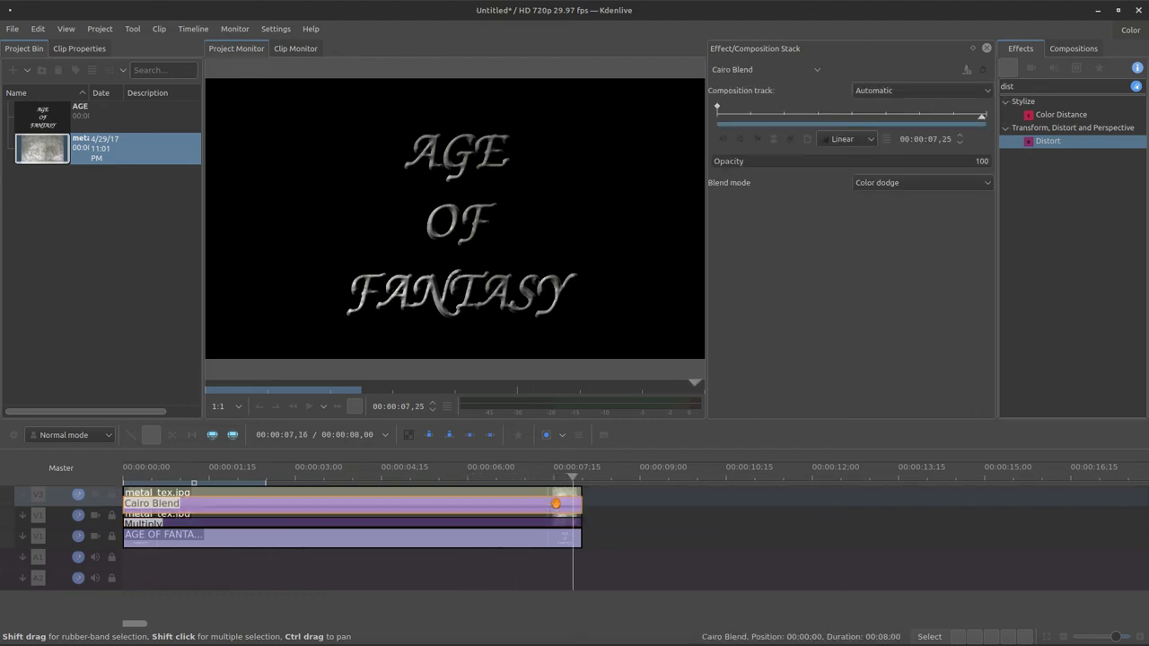
click(919, 184)
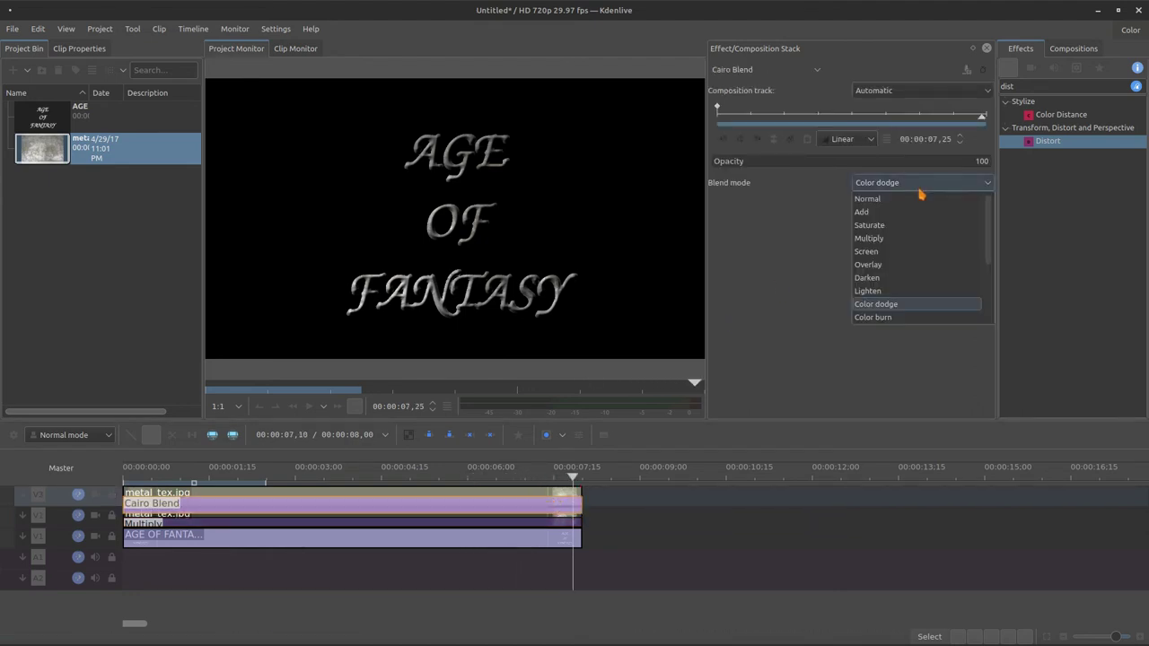
click(783, 393)
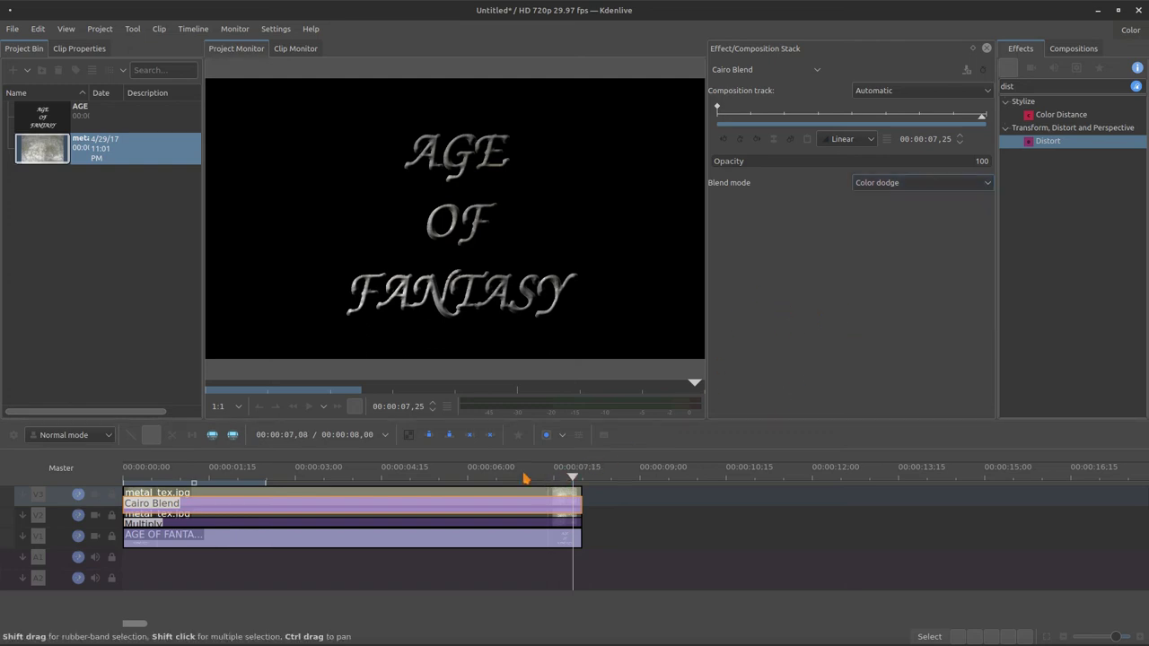
drag(525, 478, 341, 479)
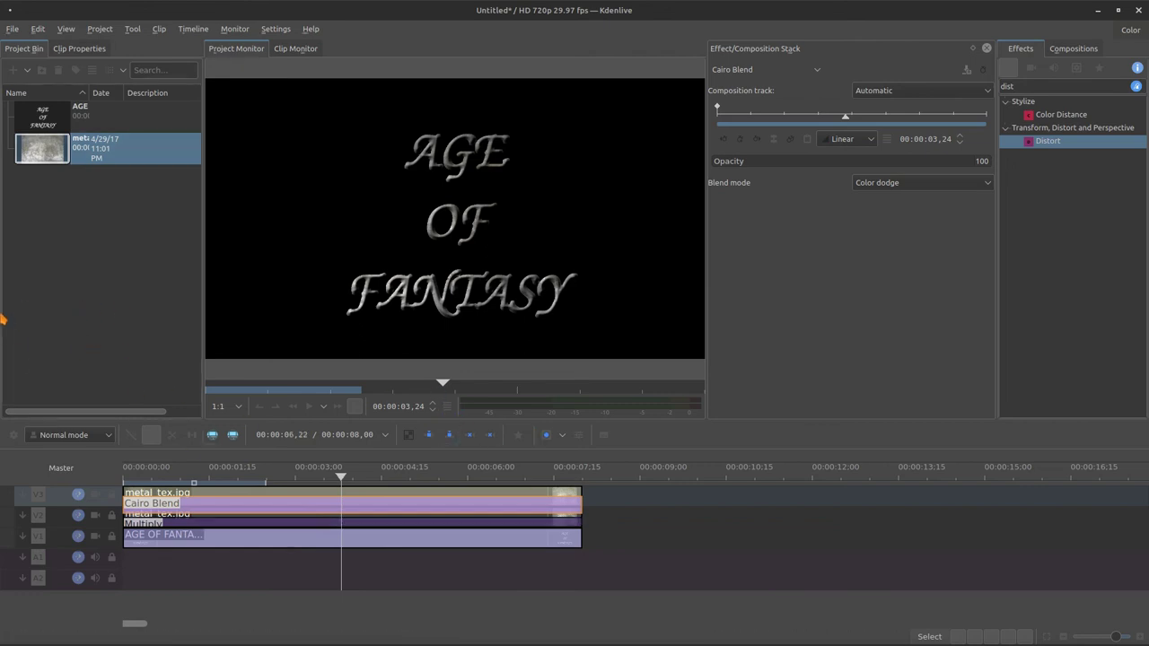
drag(2, 320, 106, 296)
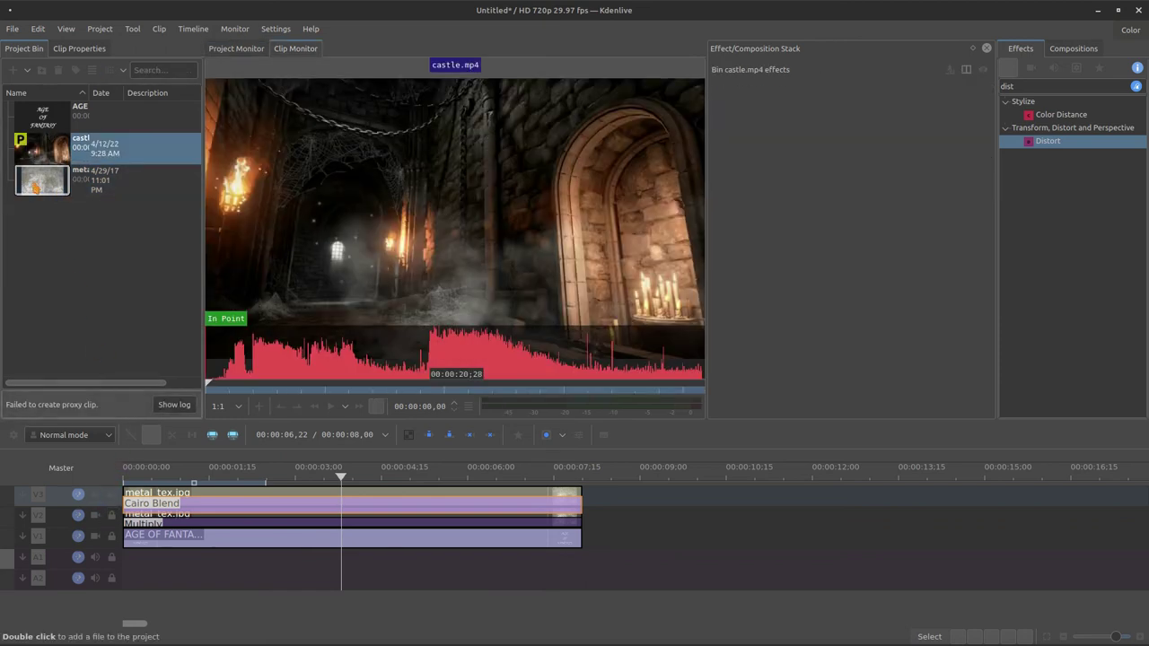
Step: Insert a new bottom video track and place castle.mp4 on it
right_click(109, 537)
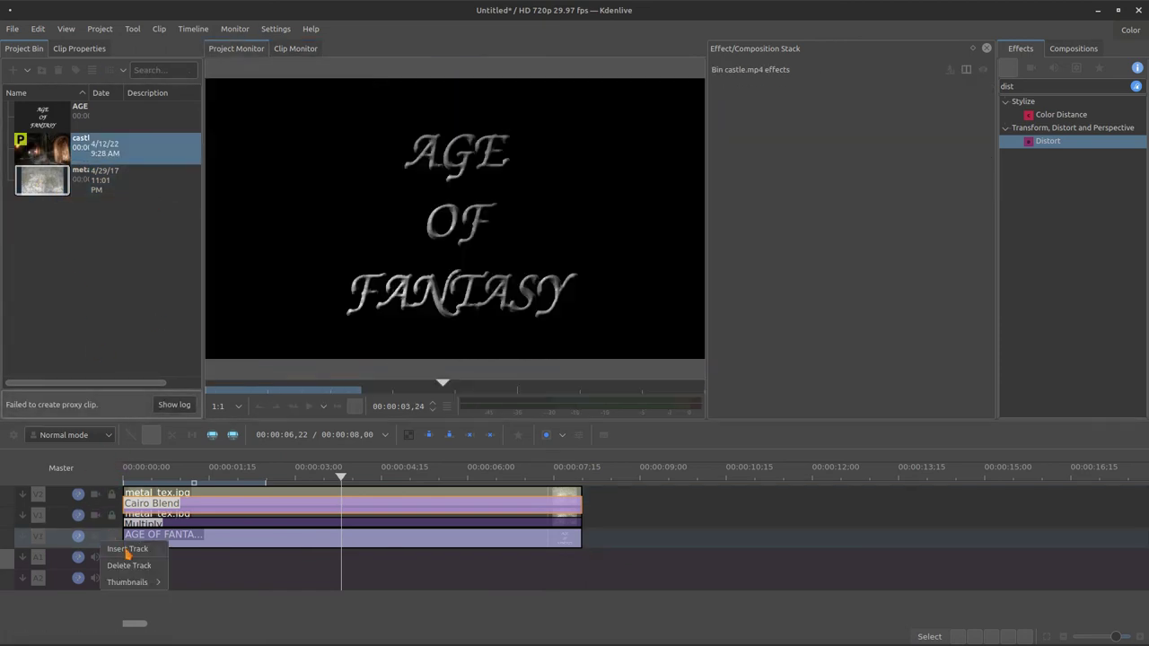
click(127, 549)
key(Return)
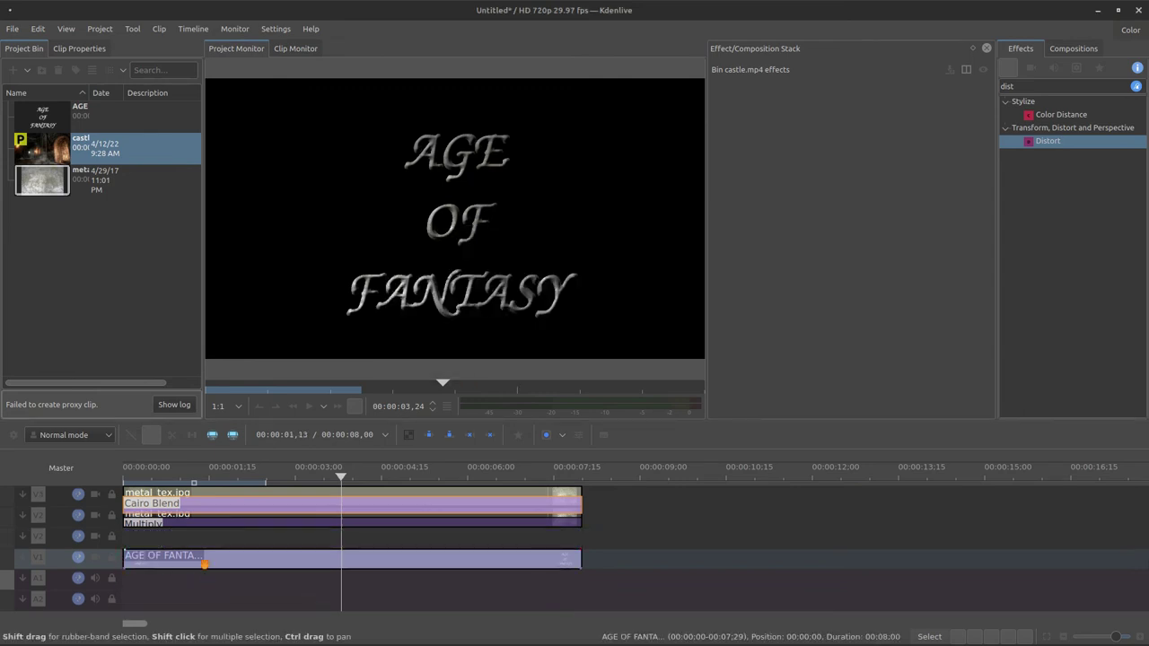
click(206, 536)
drag(99, 160, 142, 561)
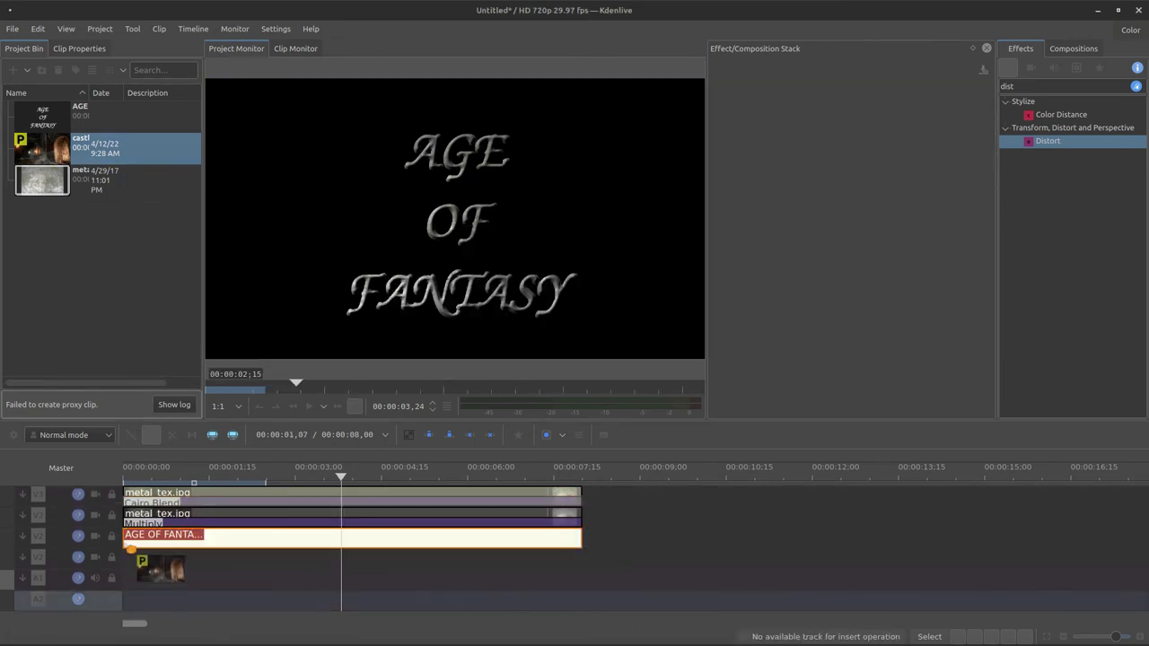
Step: Cut off the excess castle footage, delete its audio, and trim it to end at 8 seconds
click(648, 537)
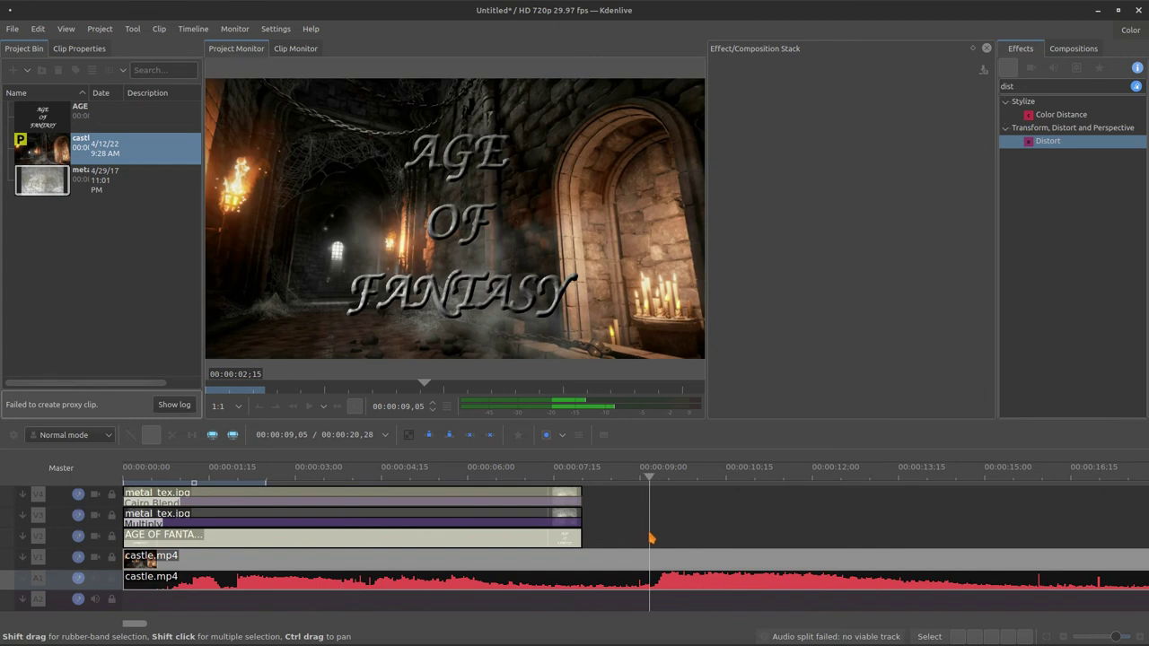
key(shift+r)
click(678, 559)
key(Delete)
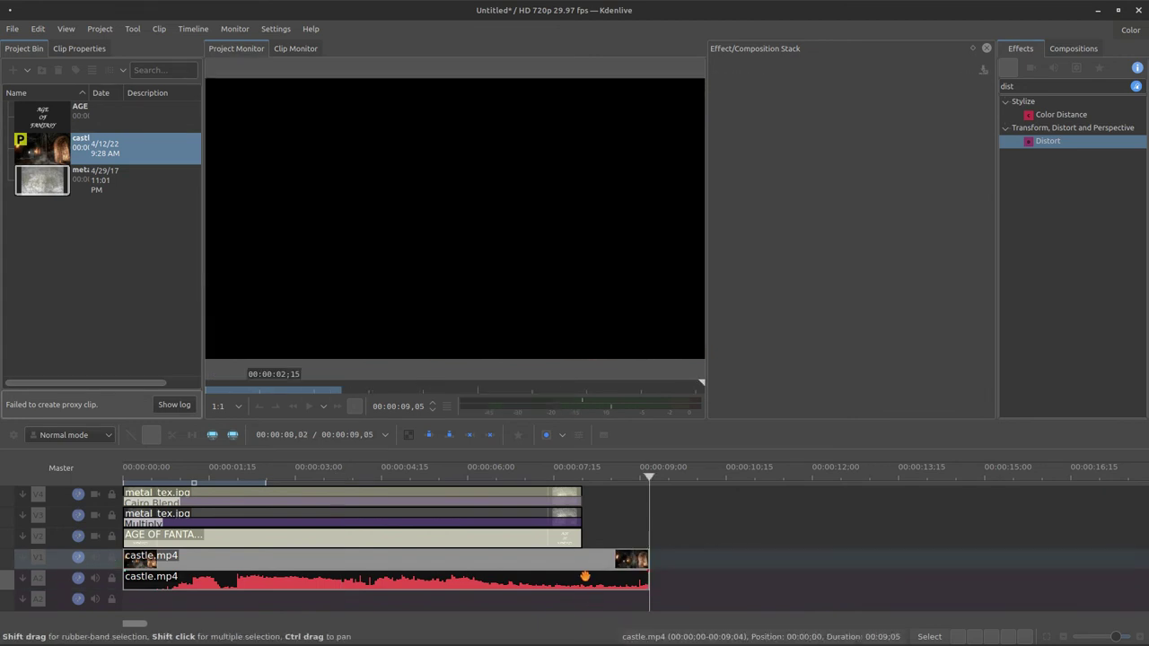
click(583, 576)
key(ctrl+shift+g)
click(583, 576)
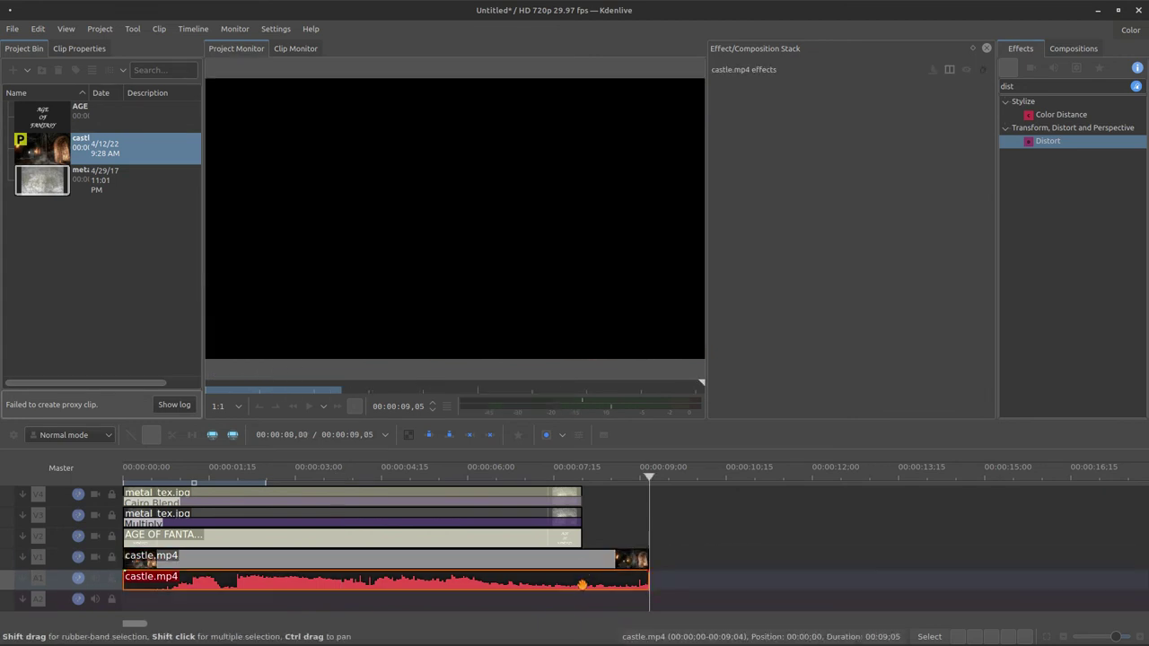
key(Delete)
drag(649, 558, 581, 558)
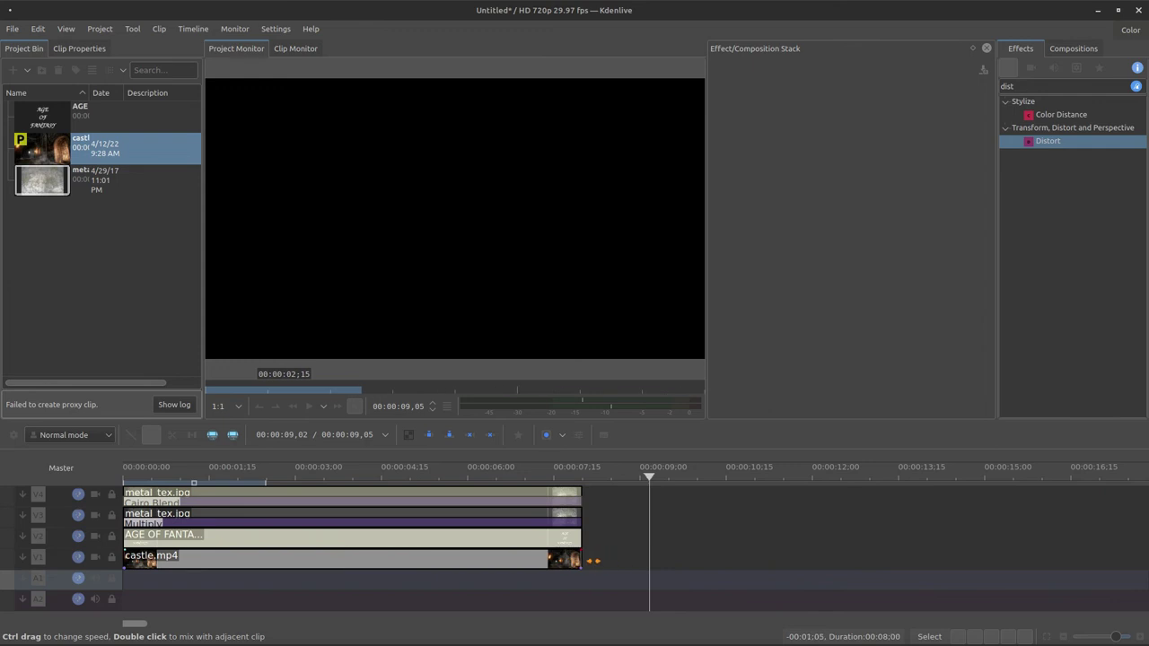
click(490, 484)
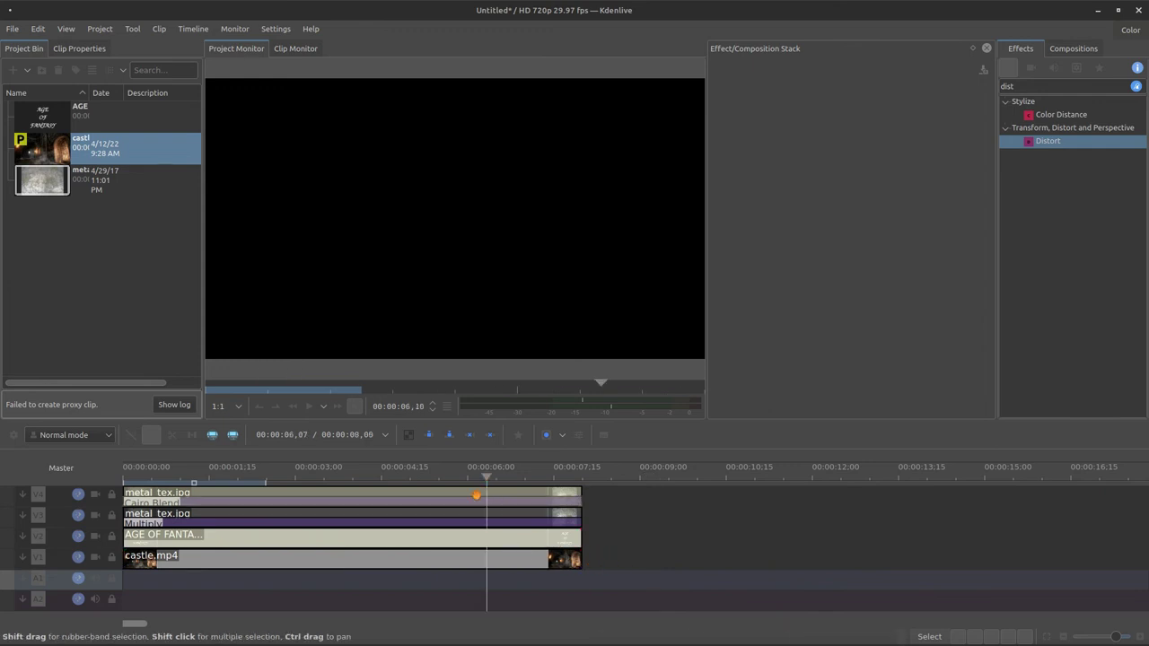
click(448, 558)
double_click(1072, 88)
Step: Add a Vignette to castle.mp4 (smoothness 1833, radius 561) and import sparks.mp4
text(vigne)
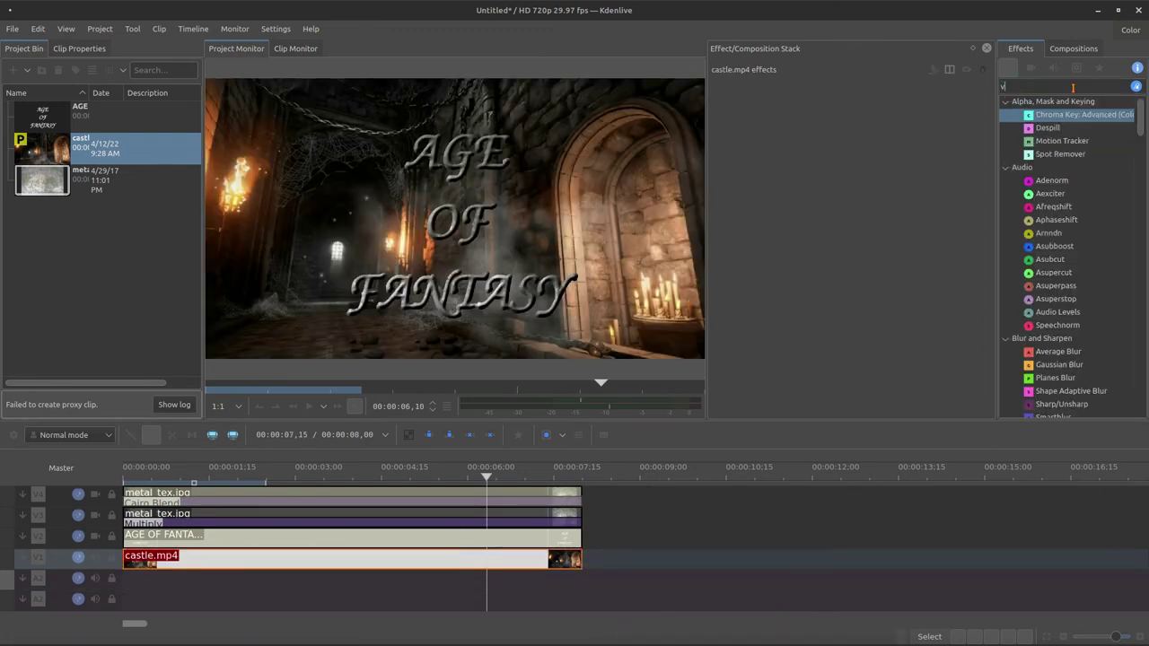
click(1048, 133)
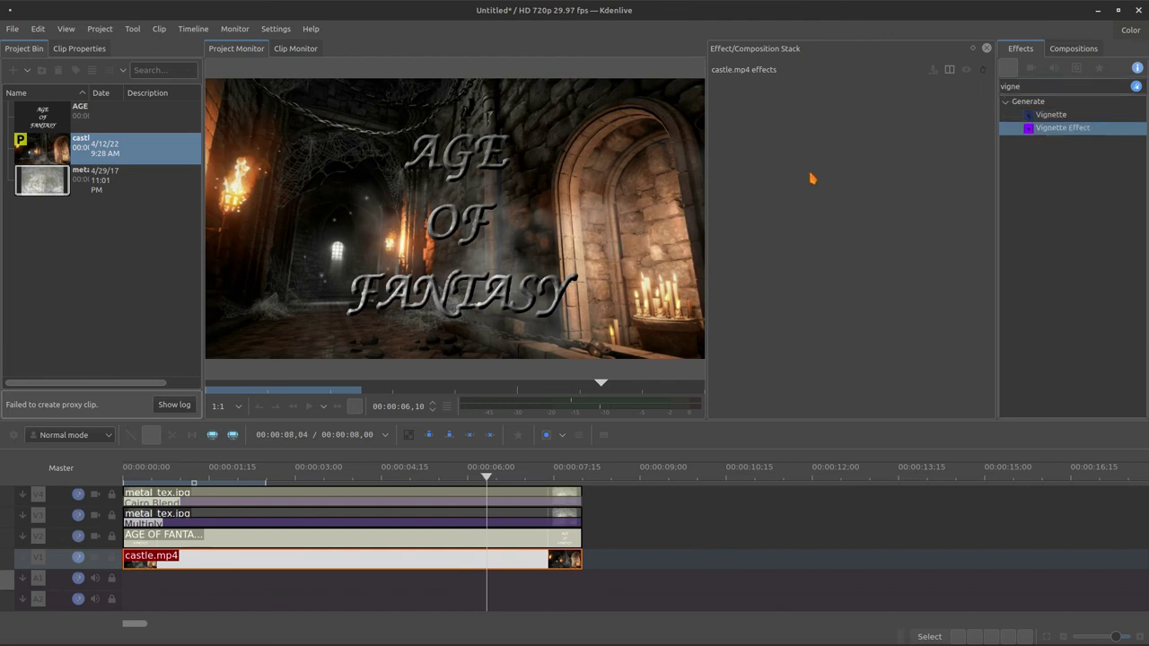
drag(811, 178, 811, 180)
drag(738, 165, 751, 164)
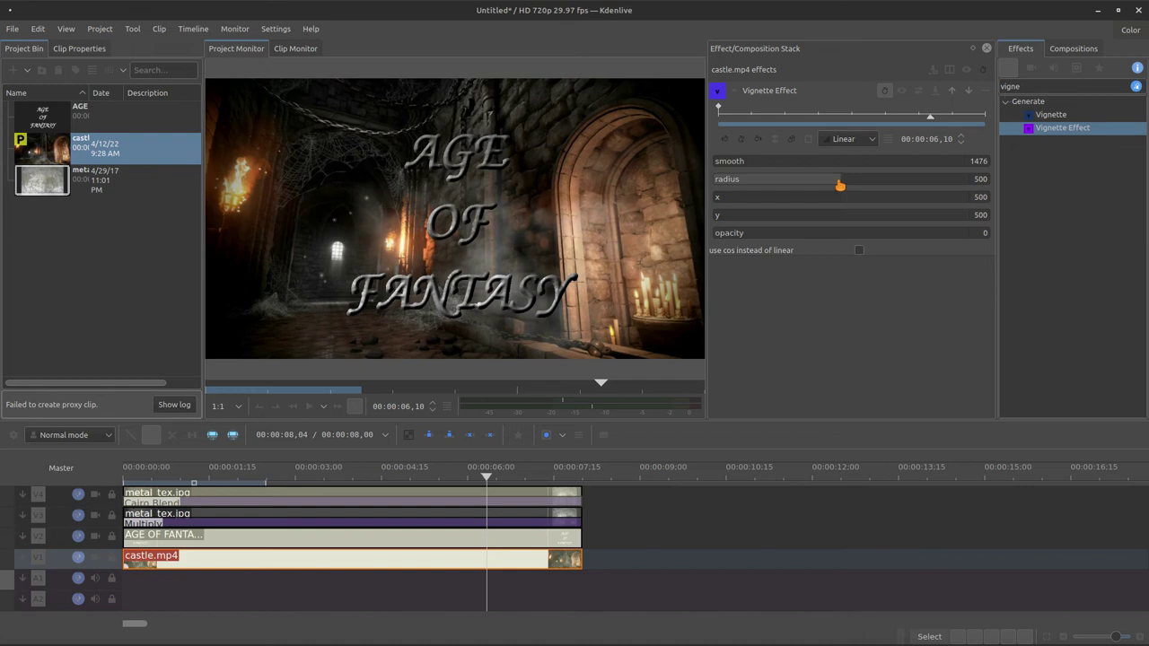
drag(858, 187, 857, 187)
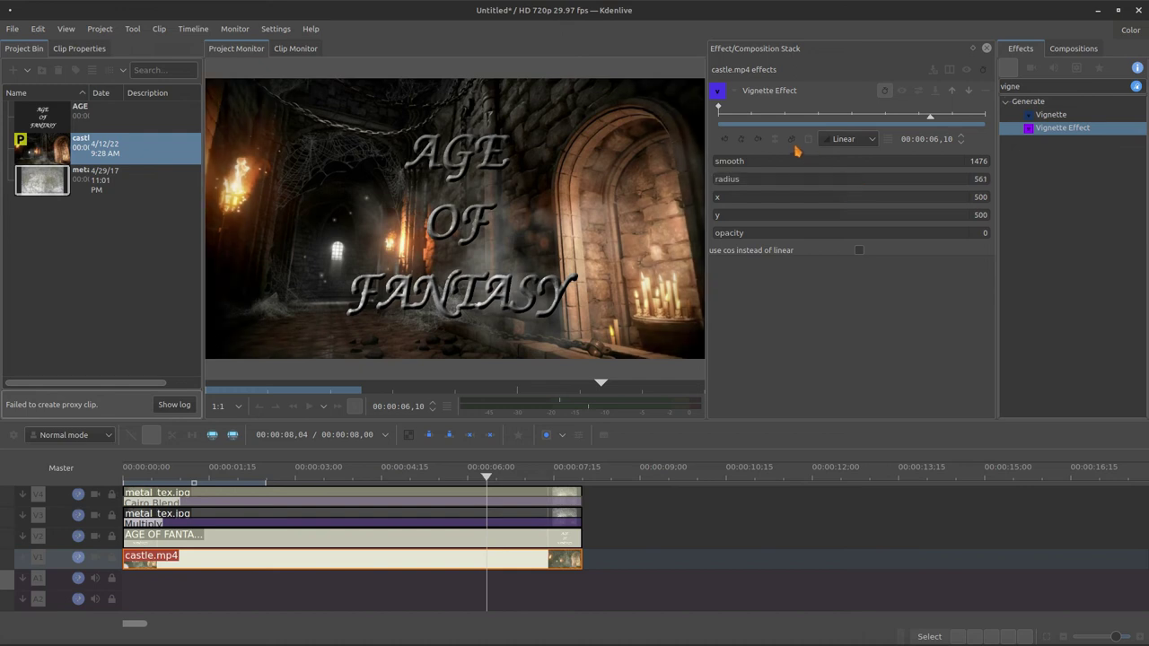
drag(757, 170, 760, 172)
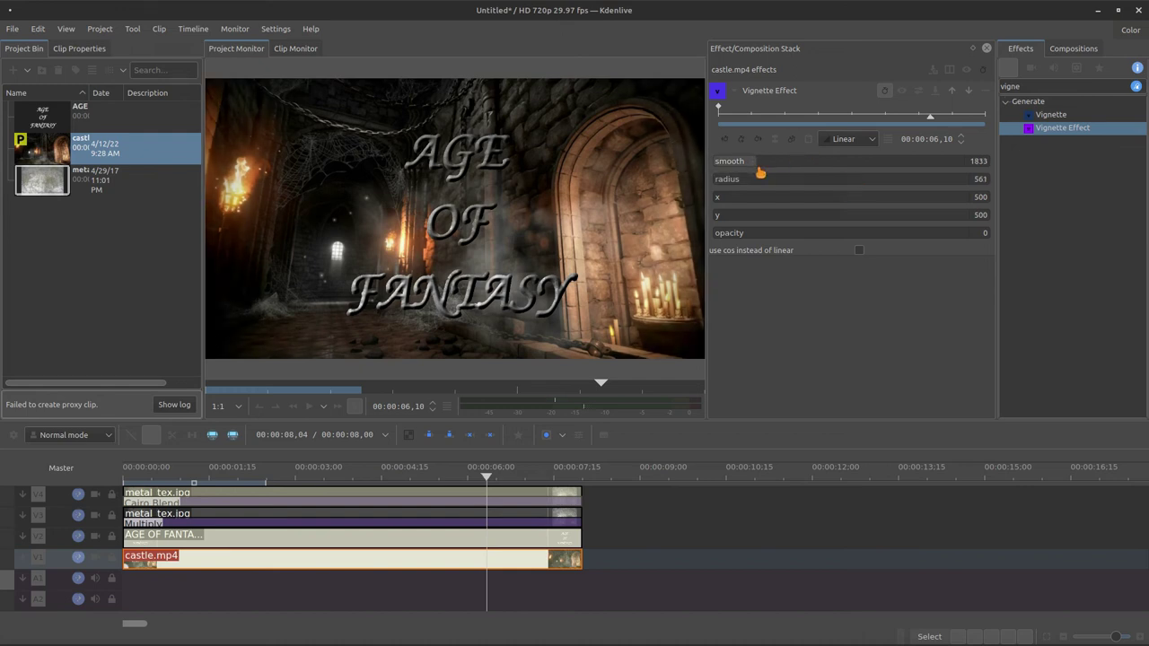
click(733, 91)
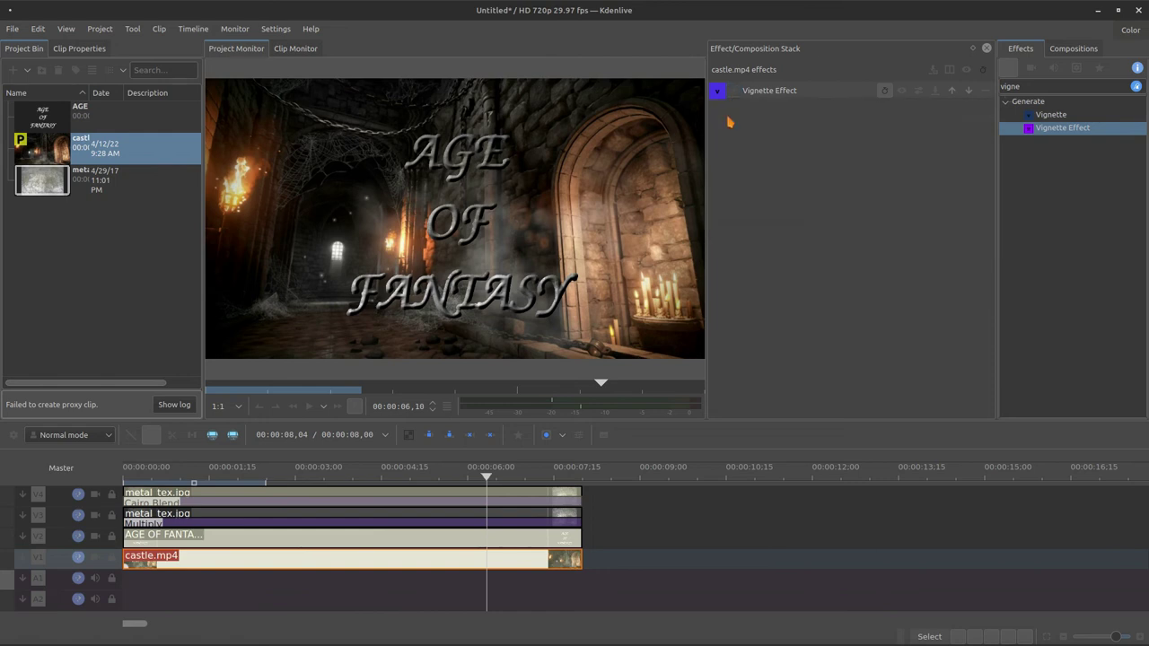
drag(391, 475, 302, 489)
drag(0, 300, 70, 285)
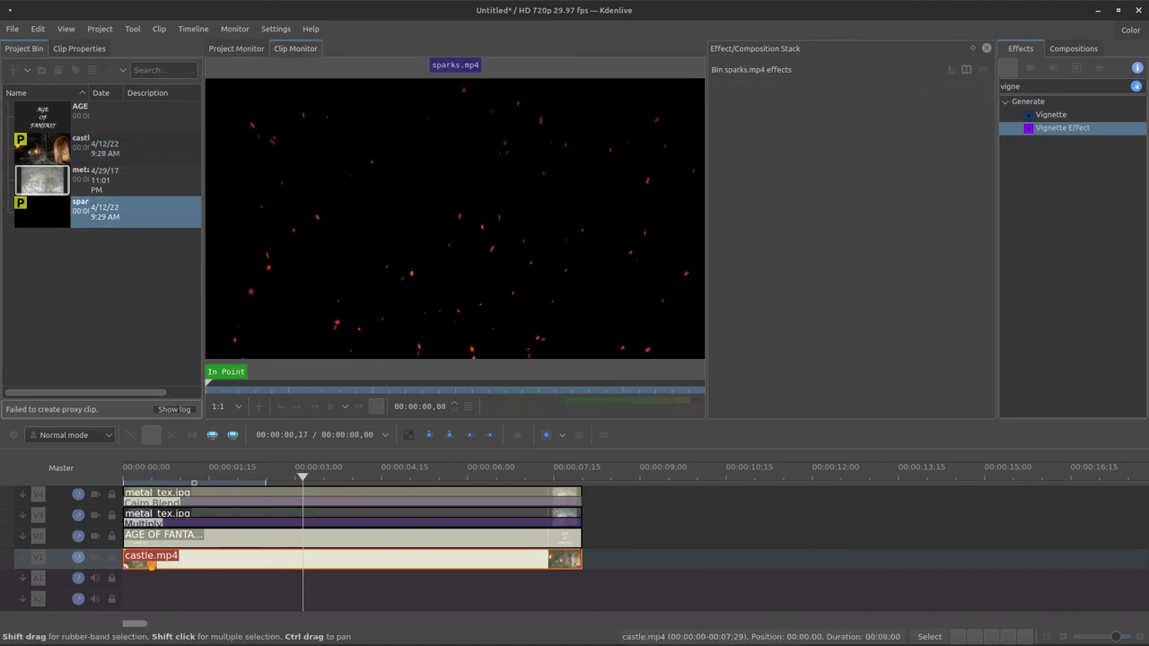
Step: Insert a new video track above the castle and place sparks.mp4 at its start
right_click(111, 561)
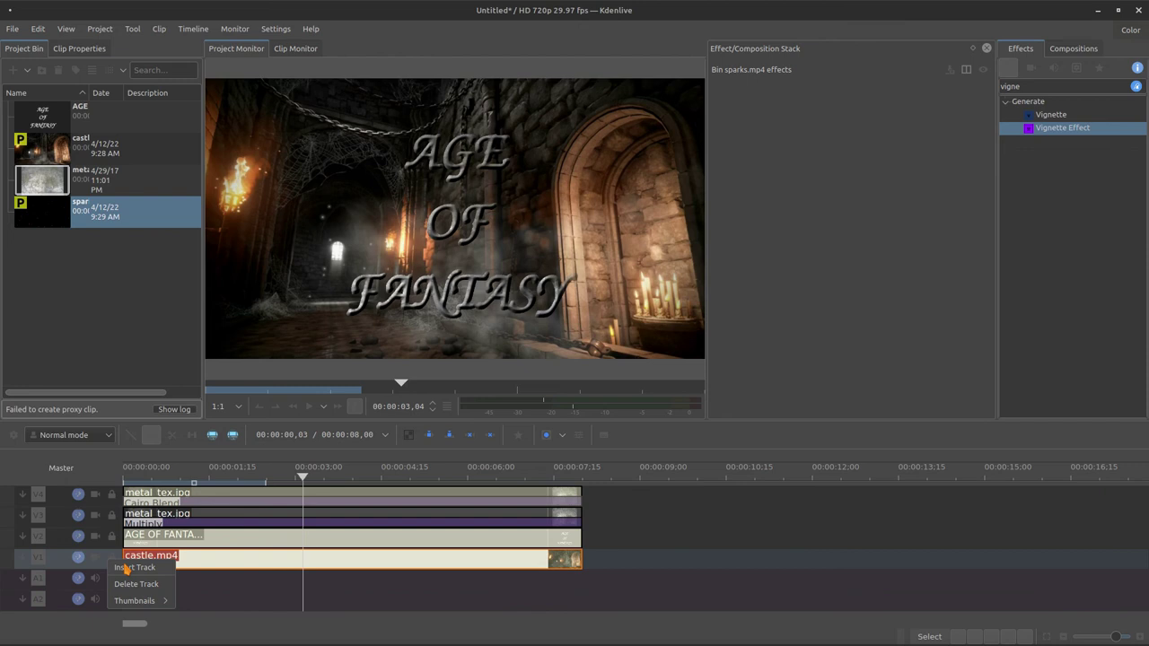
click(126, 567)
click(719, 338)
drag(112, 211, 137, 556)
Step: Trim the sparks clip at about 8 seconds so it ends with the other clips
click(585, 523)
key(shift+r)
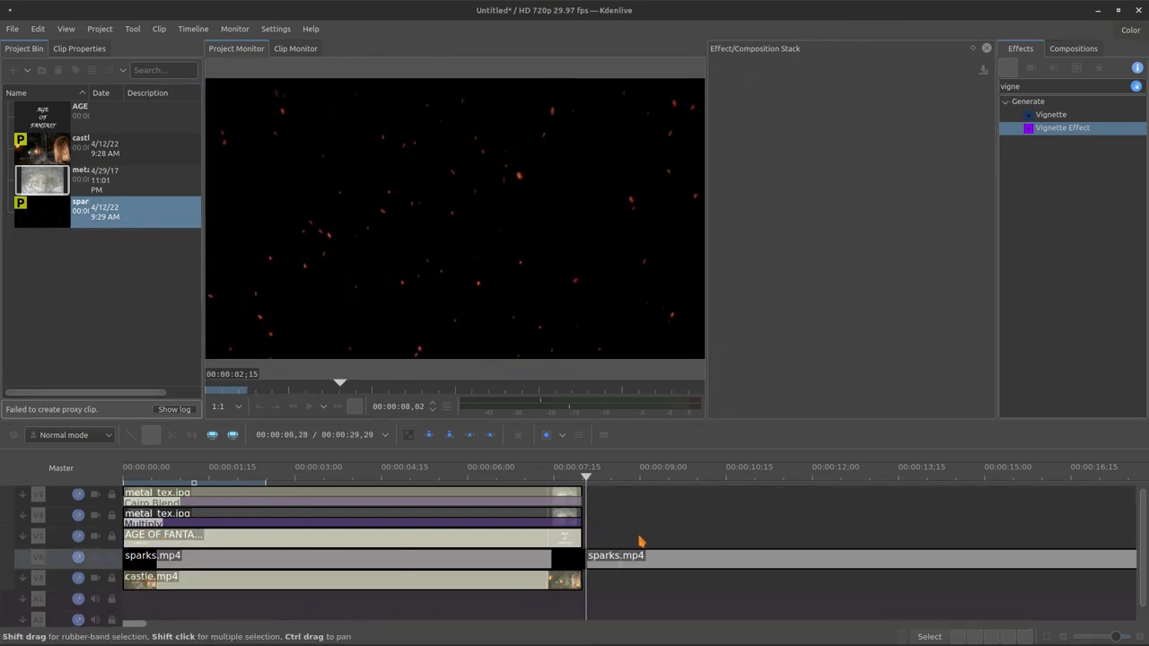
click(588, 558)
key(Delete)
drag(585, 563, 561, 565)
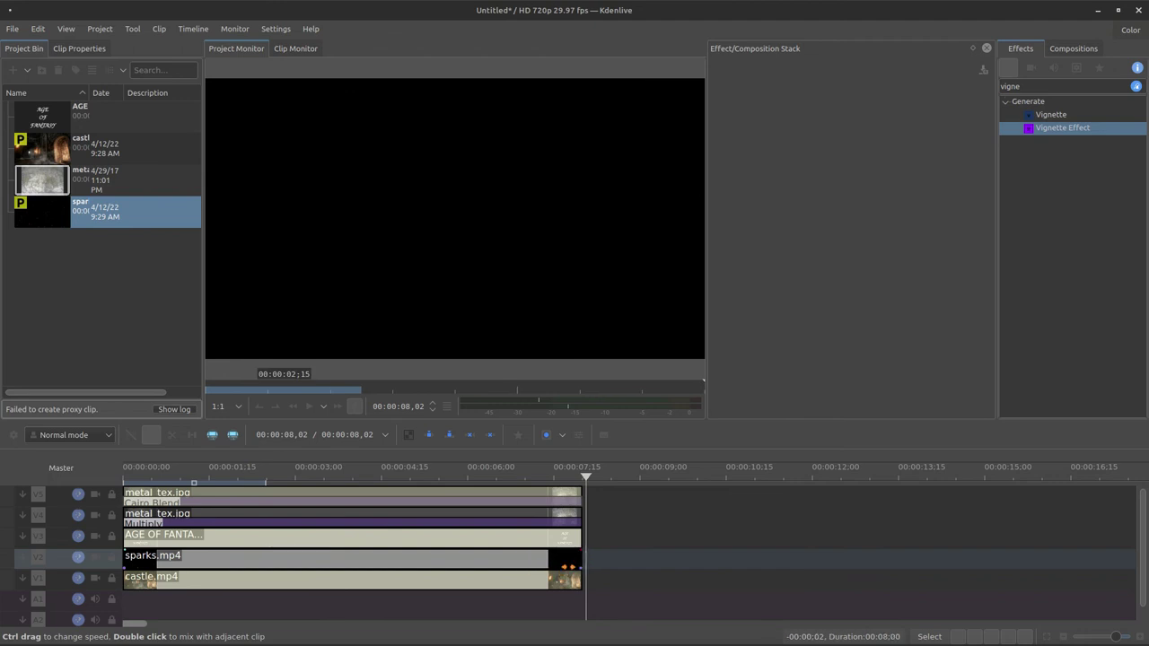
Step: Add a composition beneath the sparks clip and set it to Addition_alpha
click(556, 564)
click(552, 566)
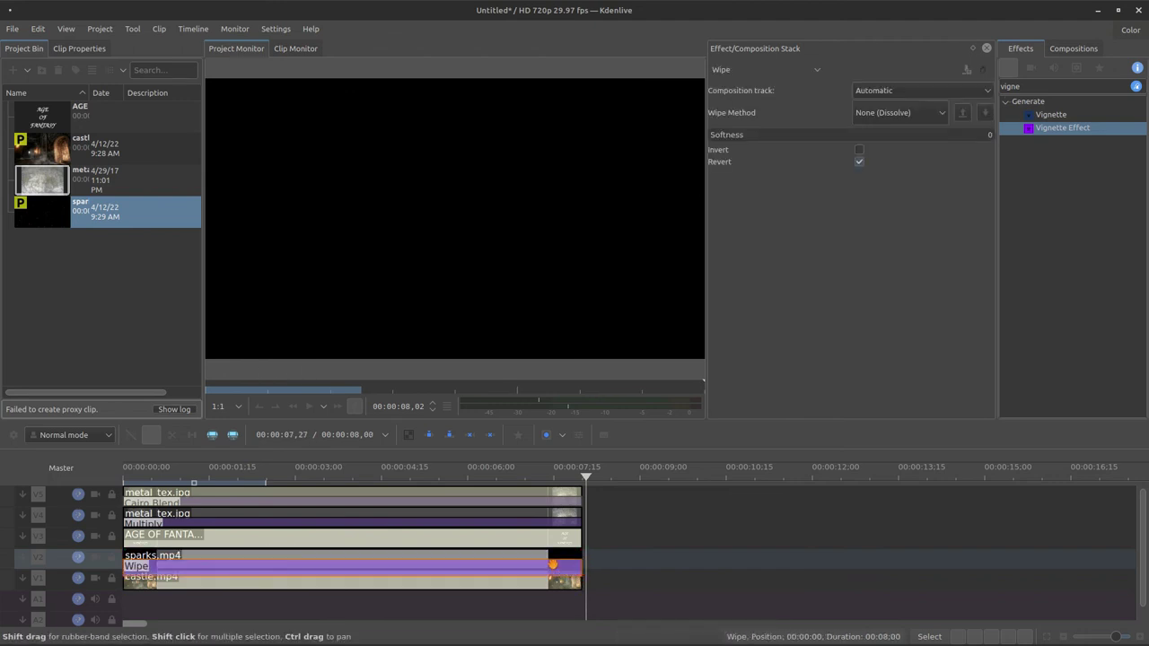
click(552, 558)
click(552, 566)
click(745, 70)
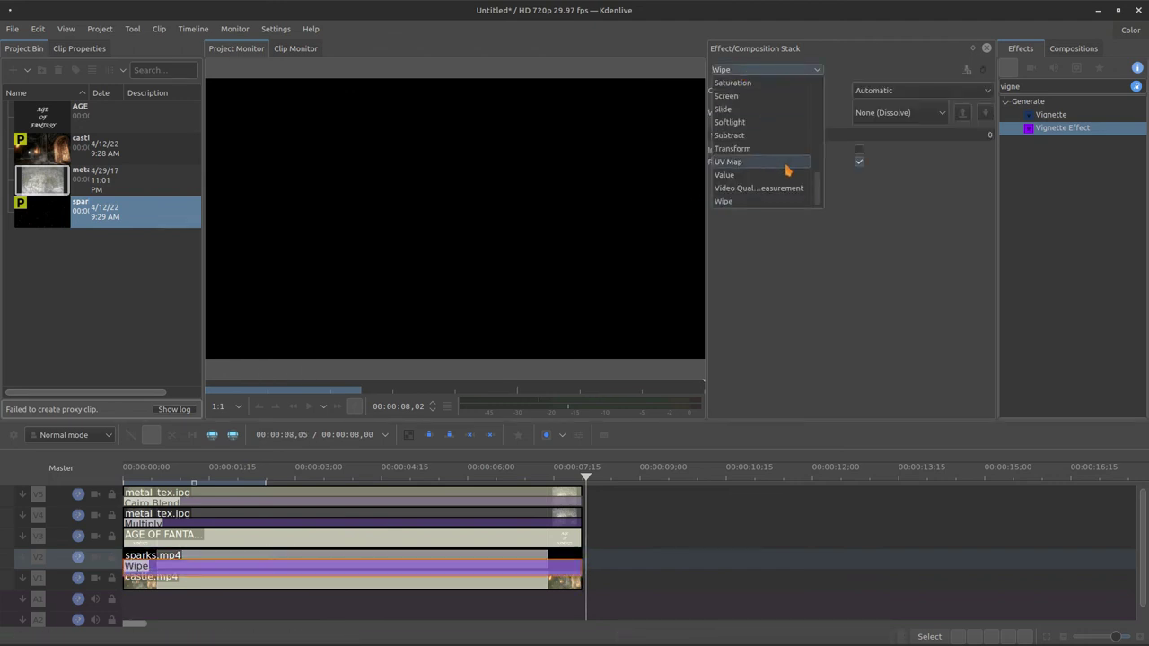
drag(816, 184, 818, 79)
click(790, 100)
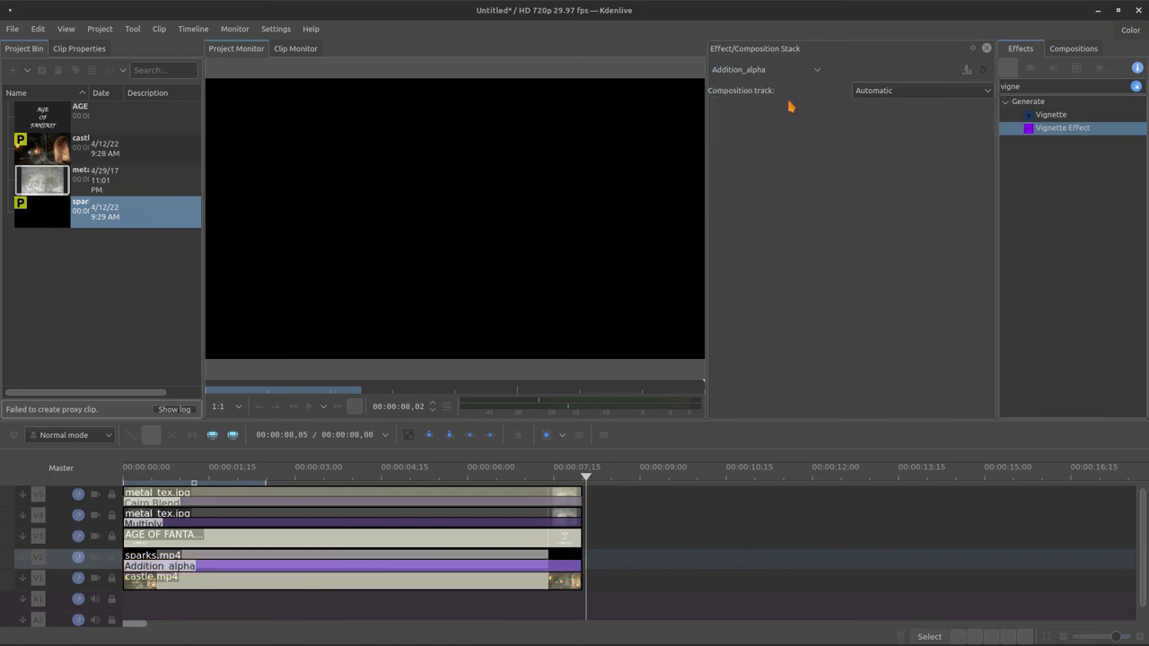
Step: Add a Transform effect to the sparks clip shifting it down to Y≈150
click(384, 554)
click(517, 434)
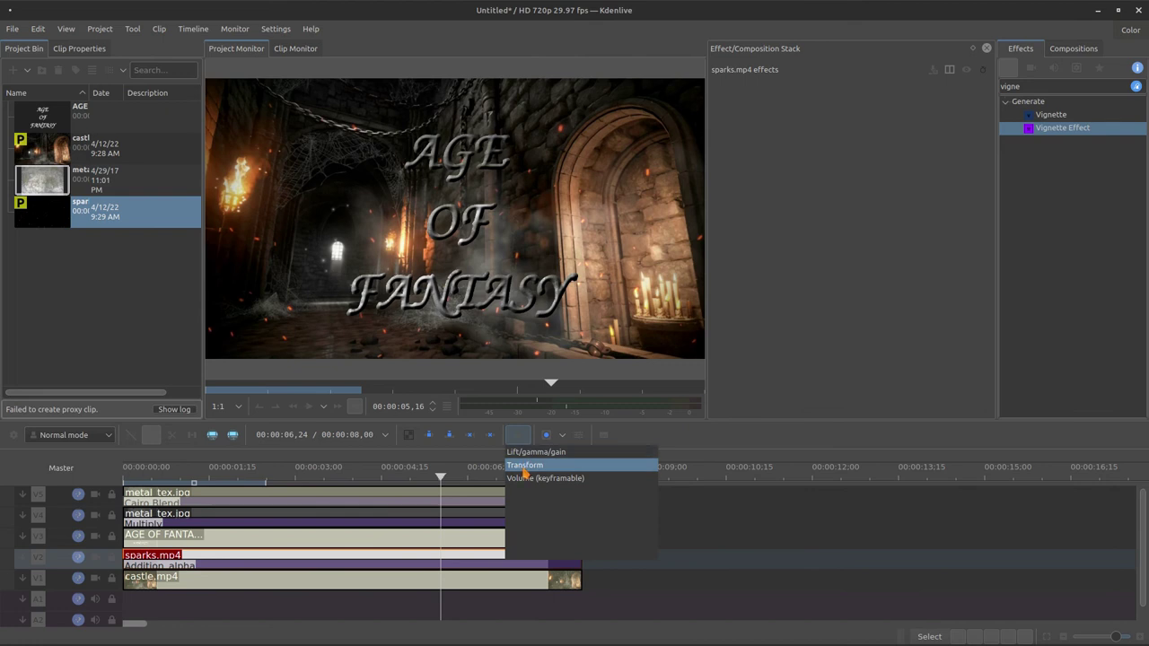
drag(525, 465, 369, 560)
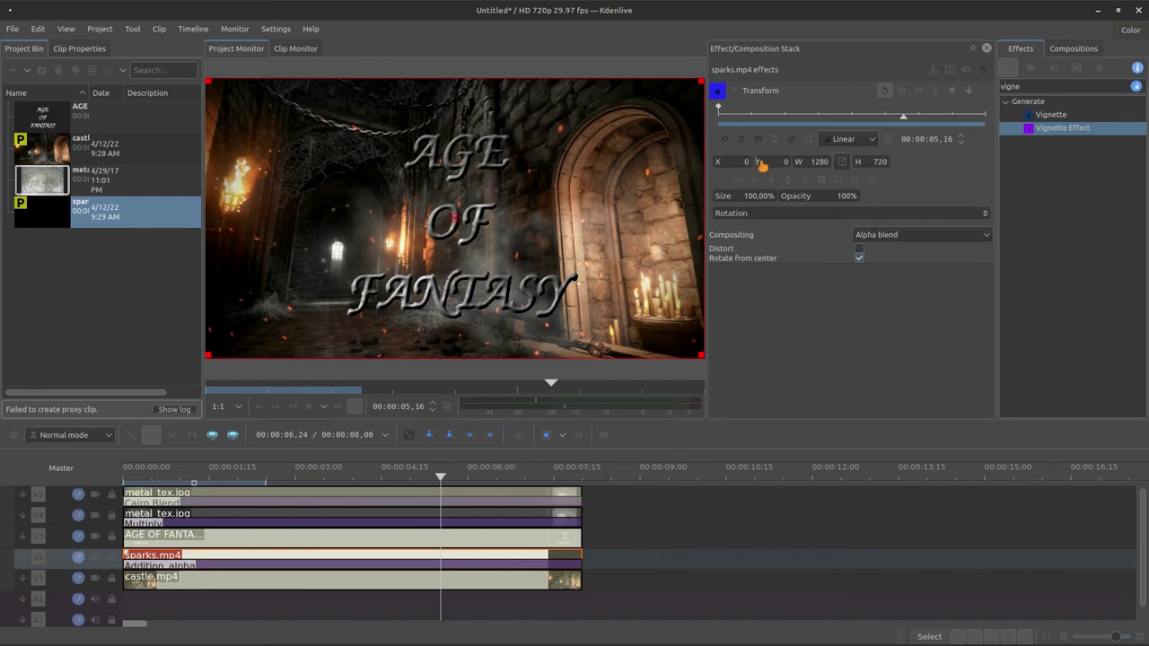
drag(762, 165, 846, 180)
mouse_move(861, 123)
mouse_down()
mouse_move(837, 125)
mouse_move(851, 126)
mouse_up()
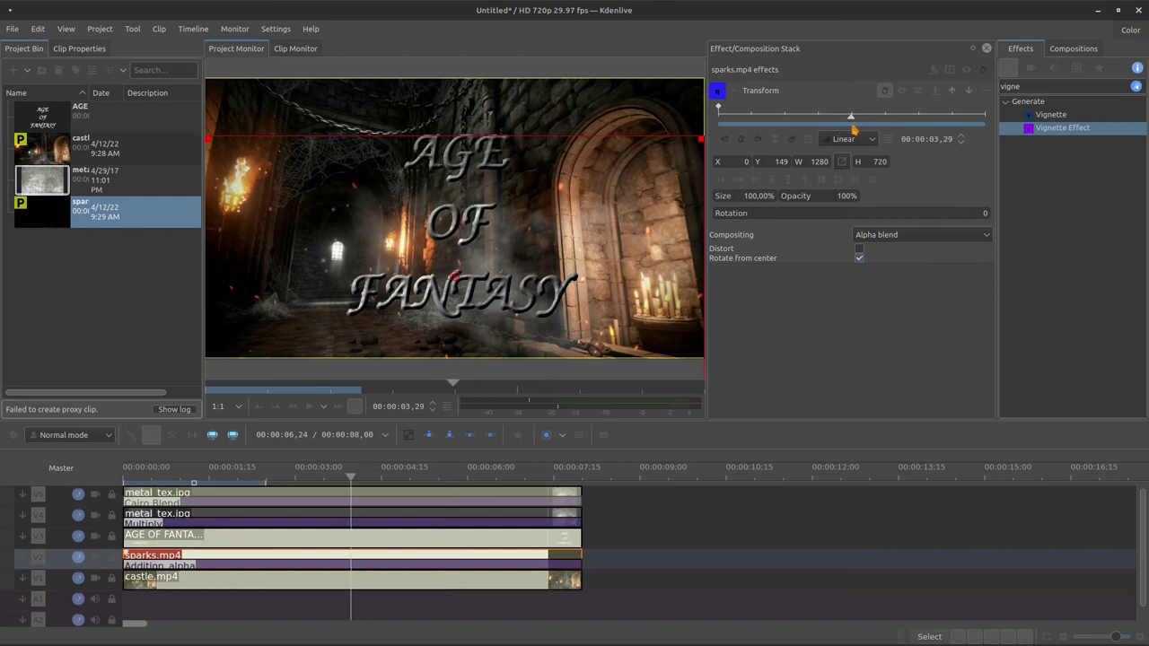
click(738, 93)
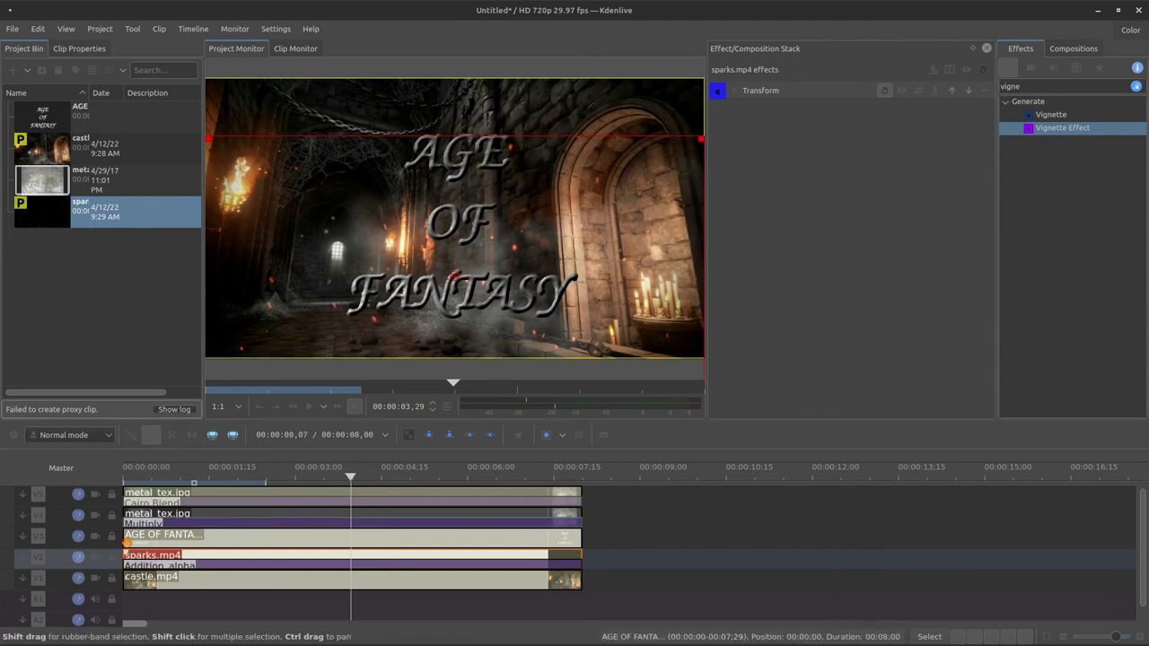
Step: Insert a new top video track V6 and place sparks.mp4 on it
right_click(100, 498)
click(126, 506)
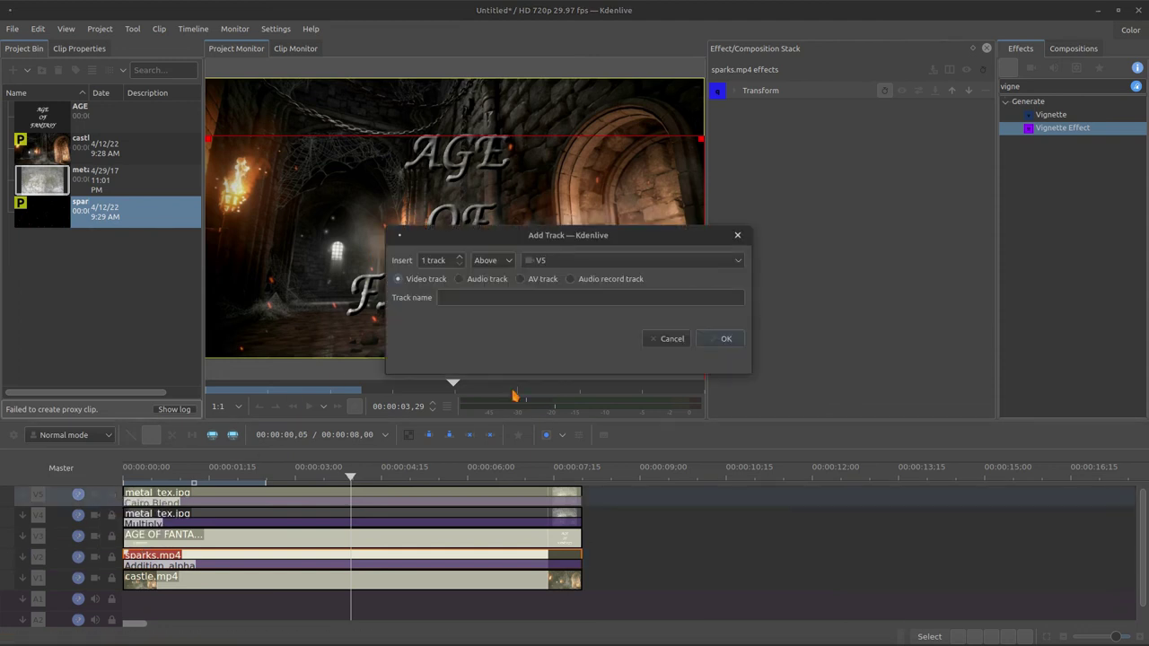
click(724, 342)
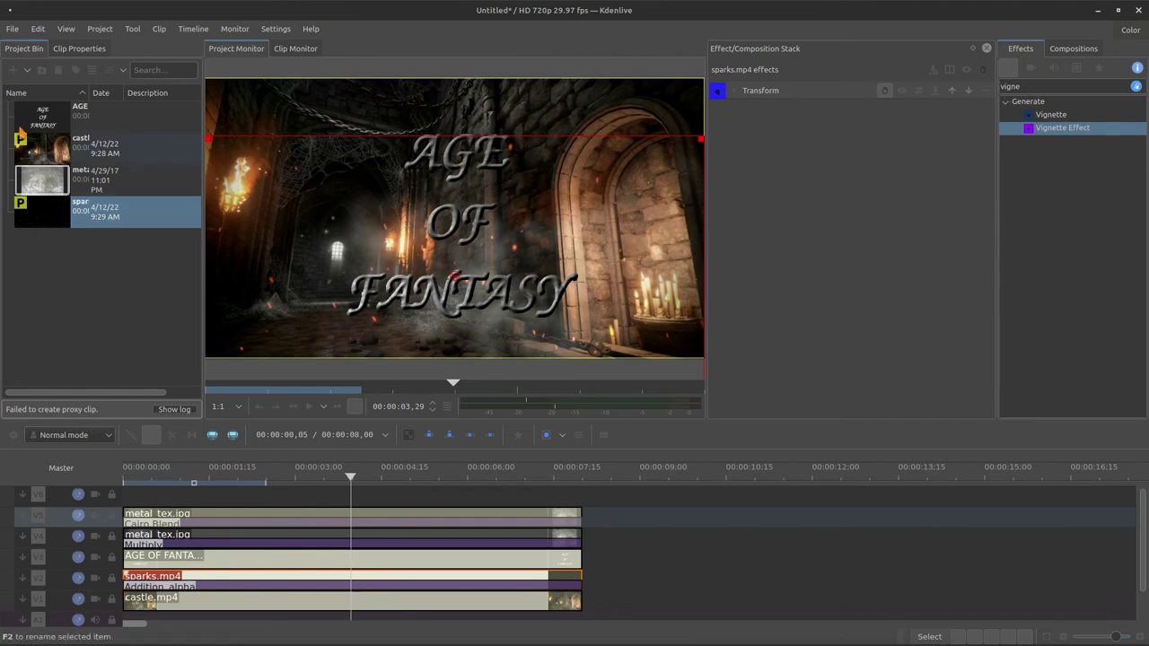
drag(135, 211, 126, 496)
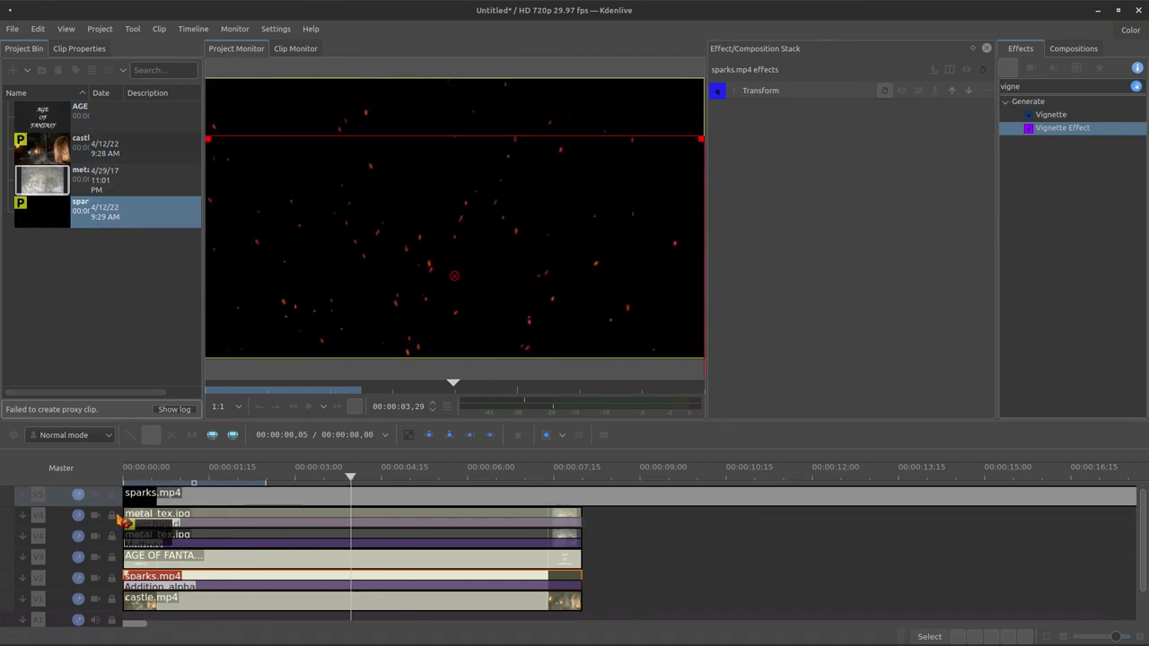
Step: Cut the top sparks clip from its 00:08:15 point, start it at 0, and trim to 8 seconds
drag(599, 487, 610, 484)
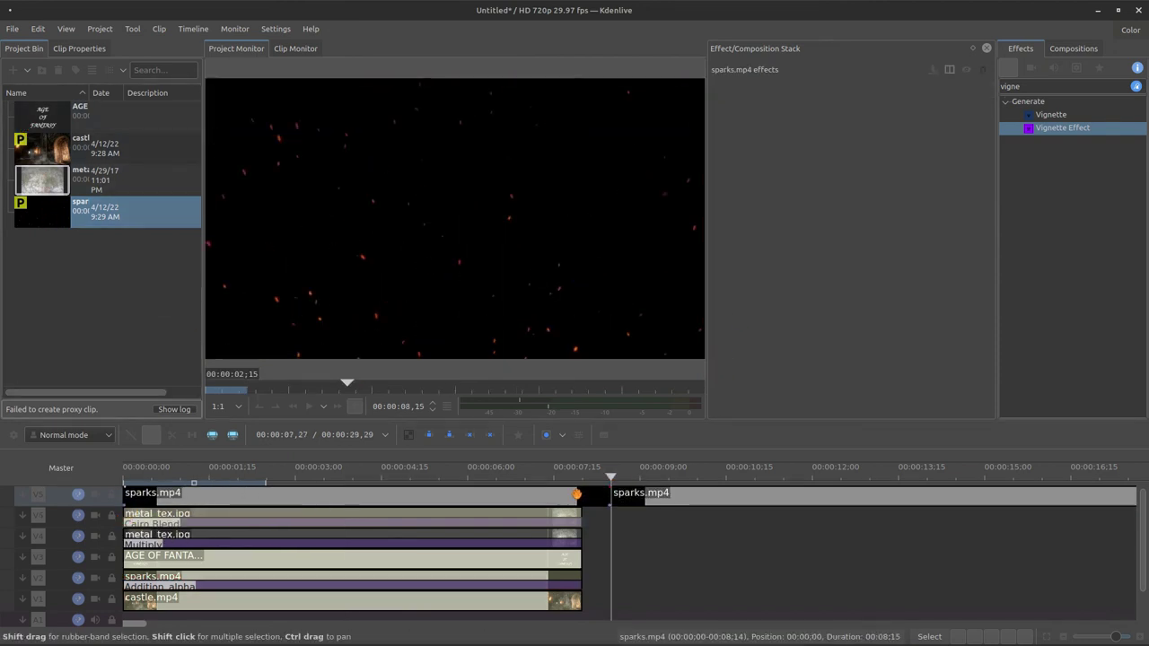
click(931, 468)
key(shift+r)
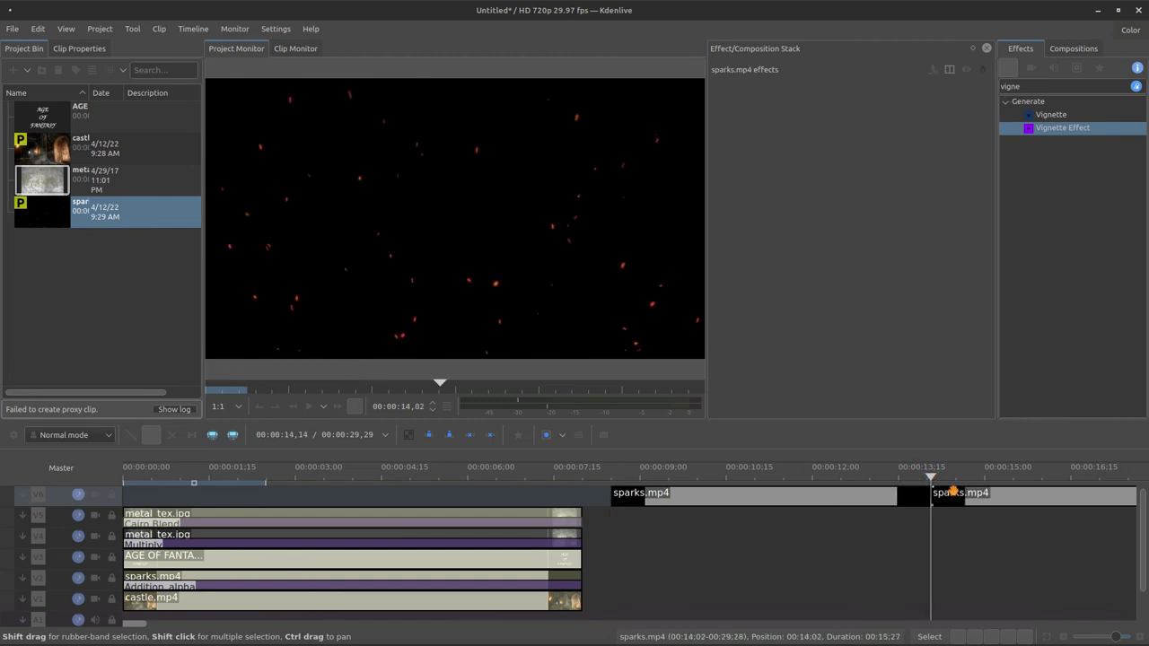
key(Delete)
drag(887, 496, 581, 496)
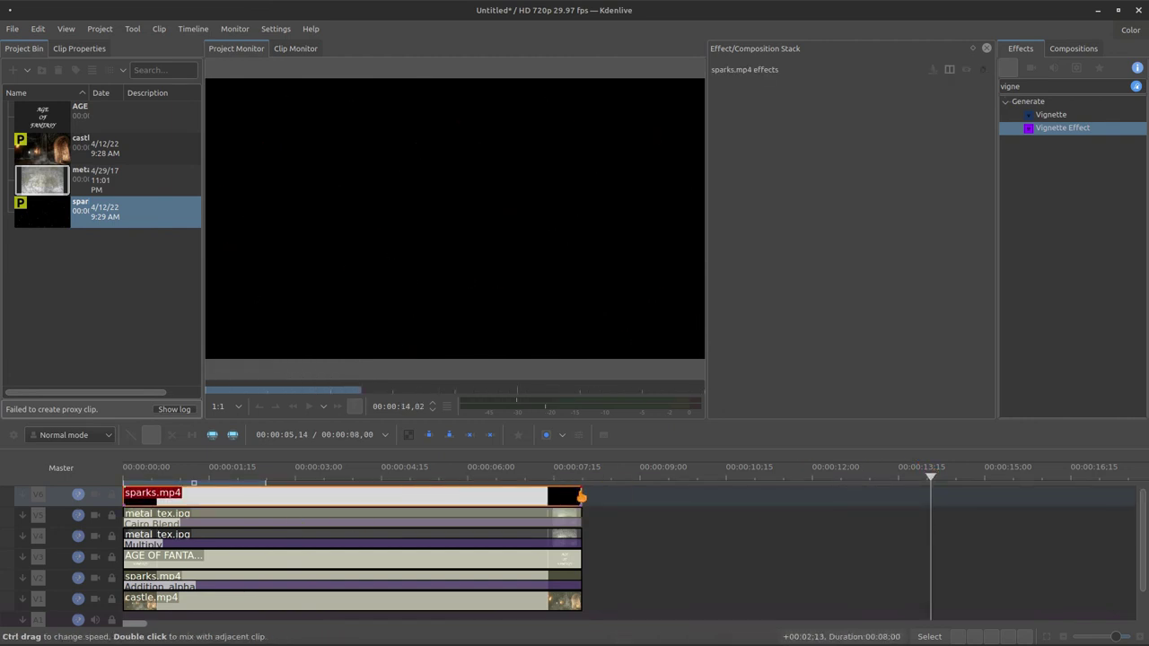
click(461, 469)
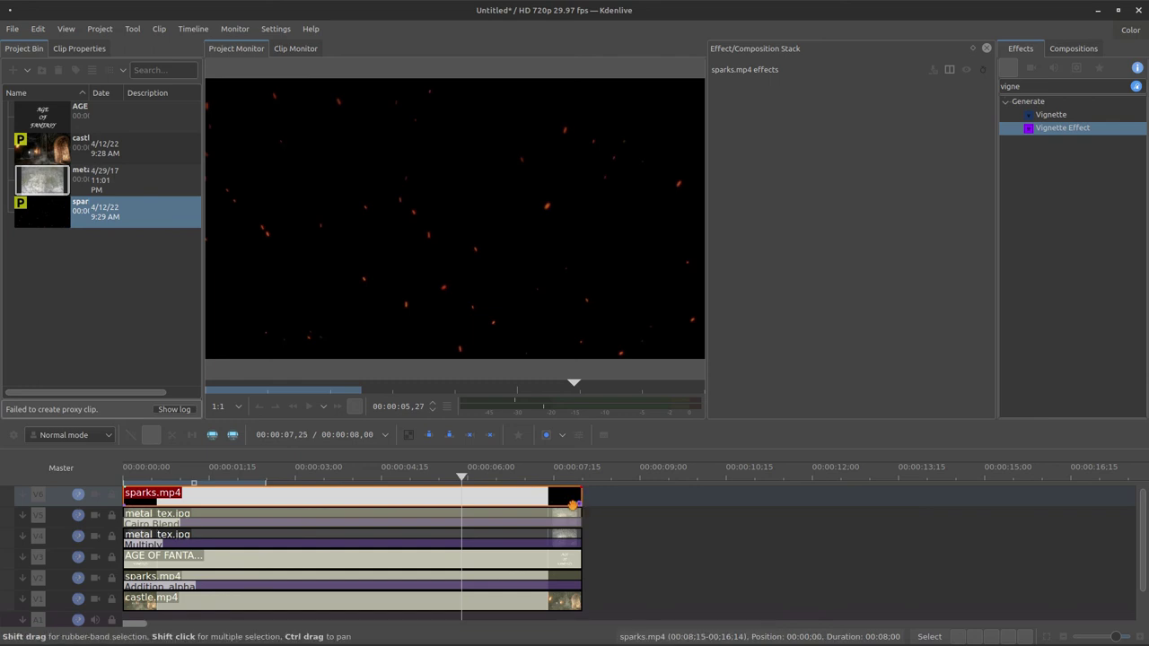
Step: Apply Bluescreen0r to the top sparks clip, keying out black at distance 0.300
double_click(1023, 86)
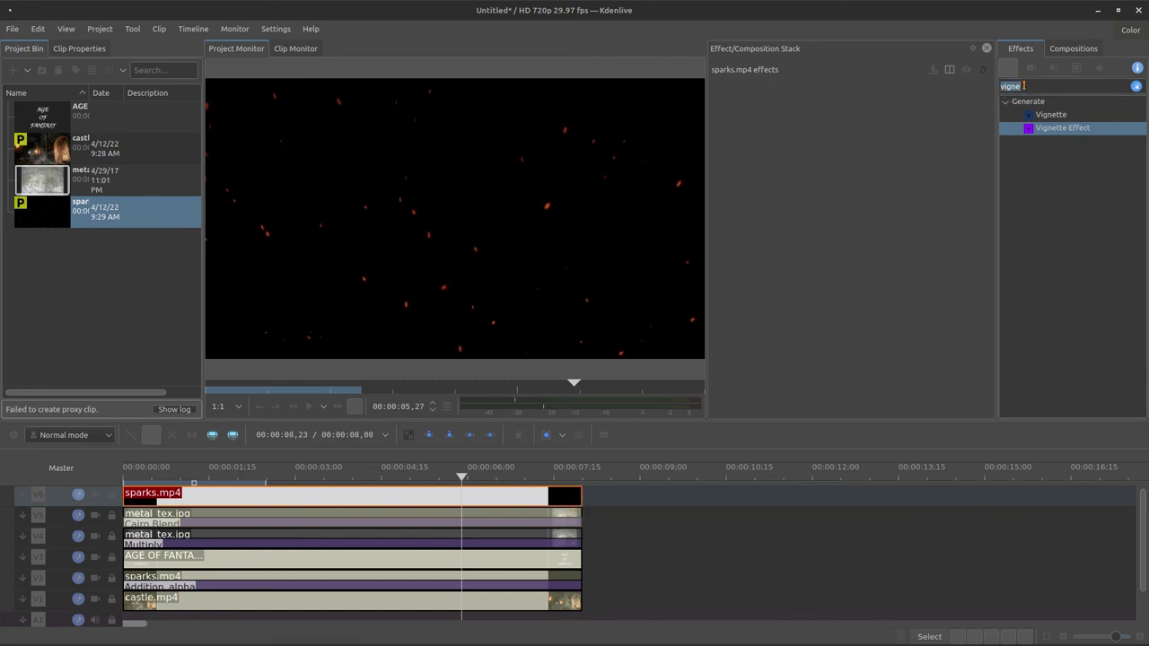
text(blu)
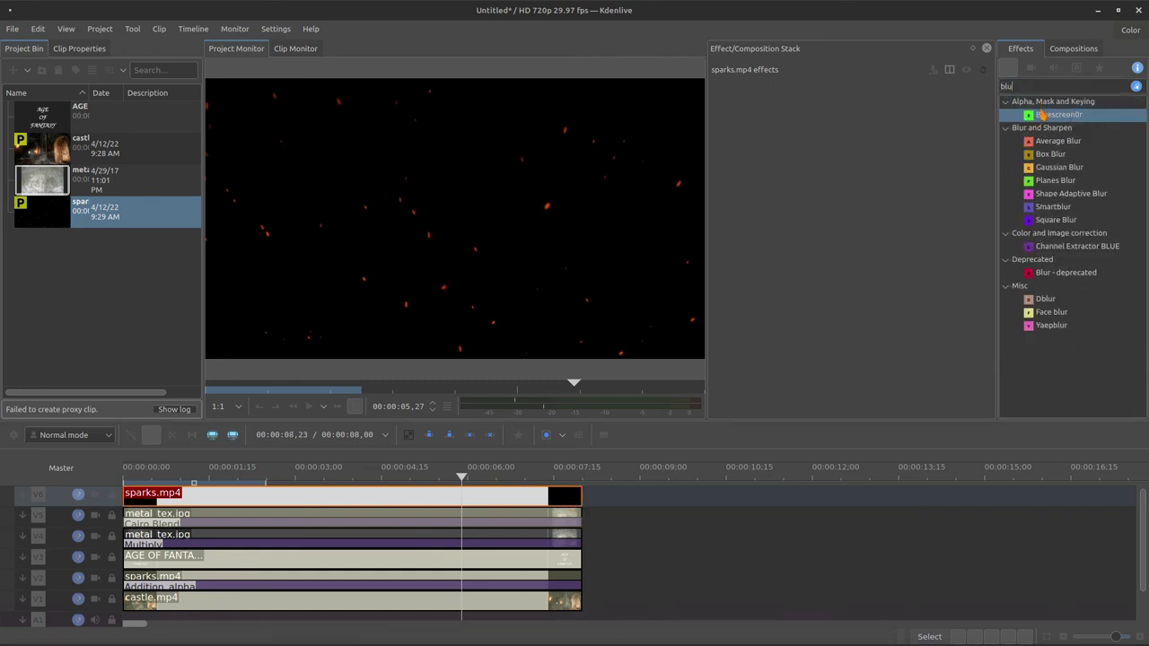
drag(1043, 116, 473, 501)
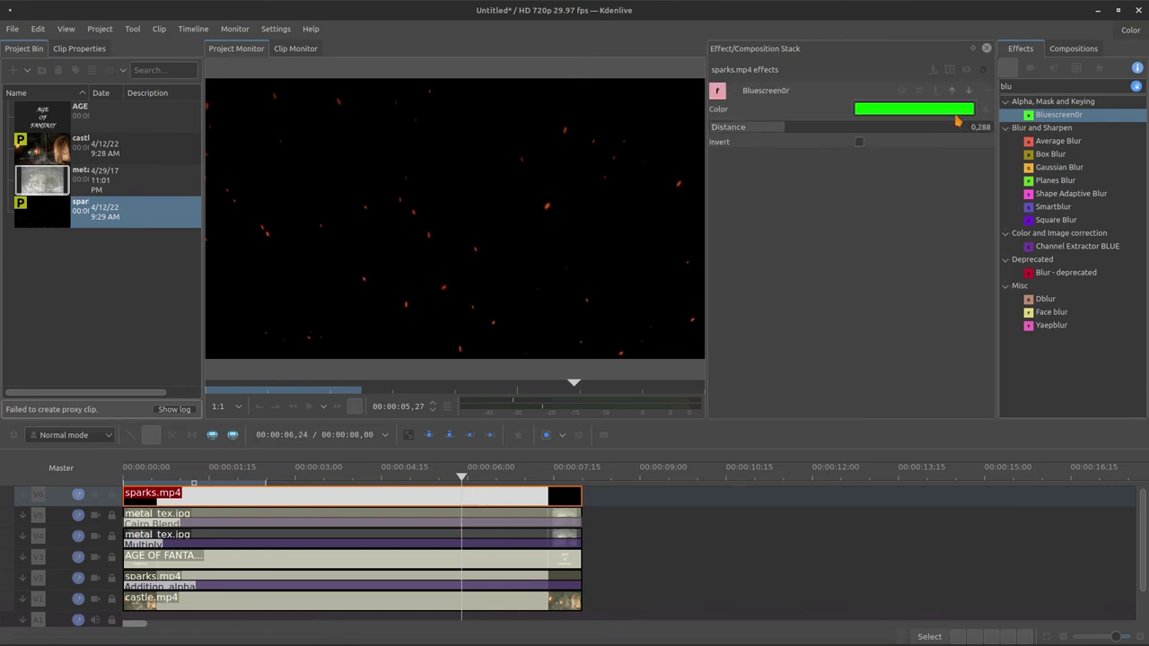
click(986, 113)
click(459, 185)
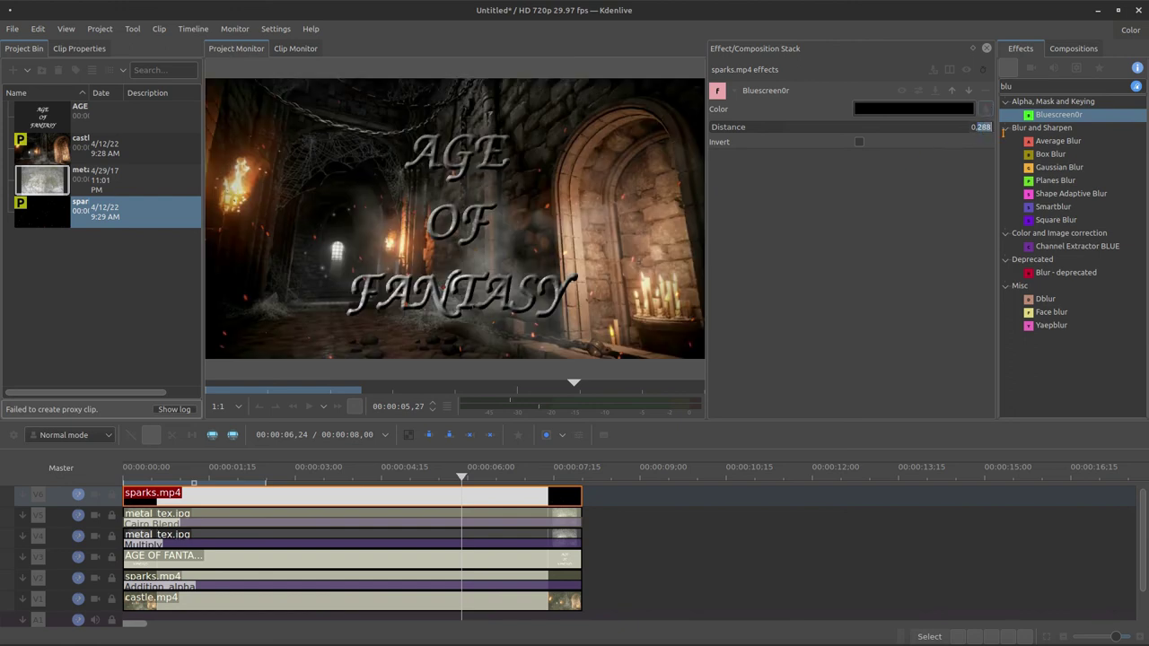
text(300)
Step: Disable the lower sparks track V2 and check the result around 5-6 seconds
click(94, 579)
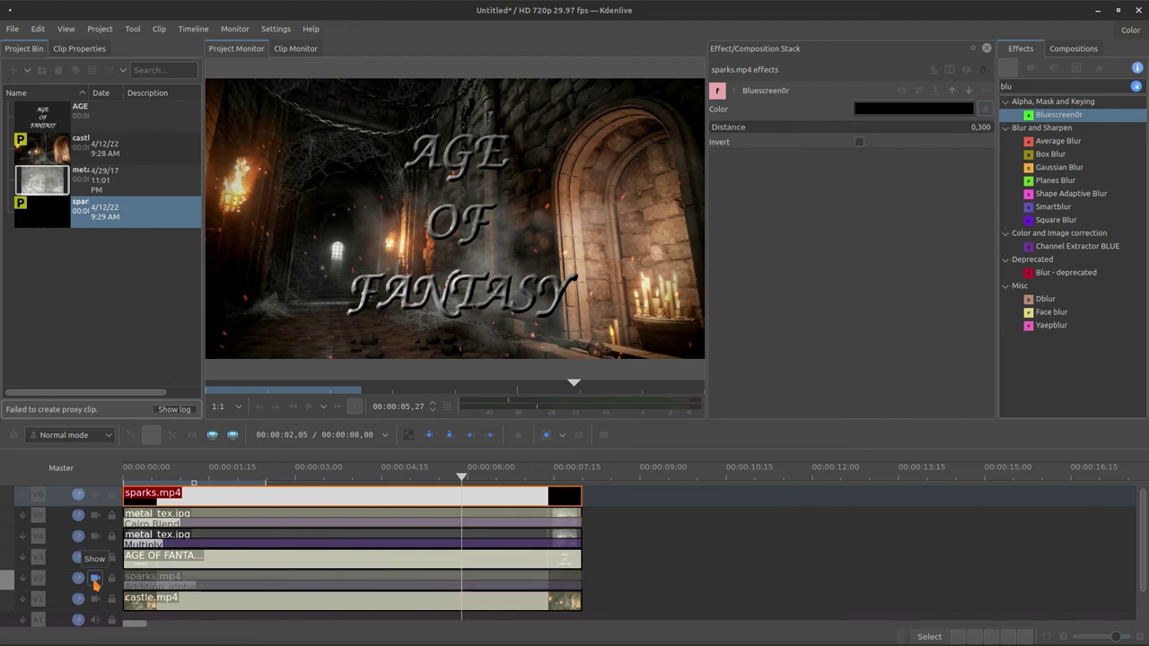
click(468, 476)
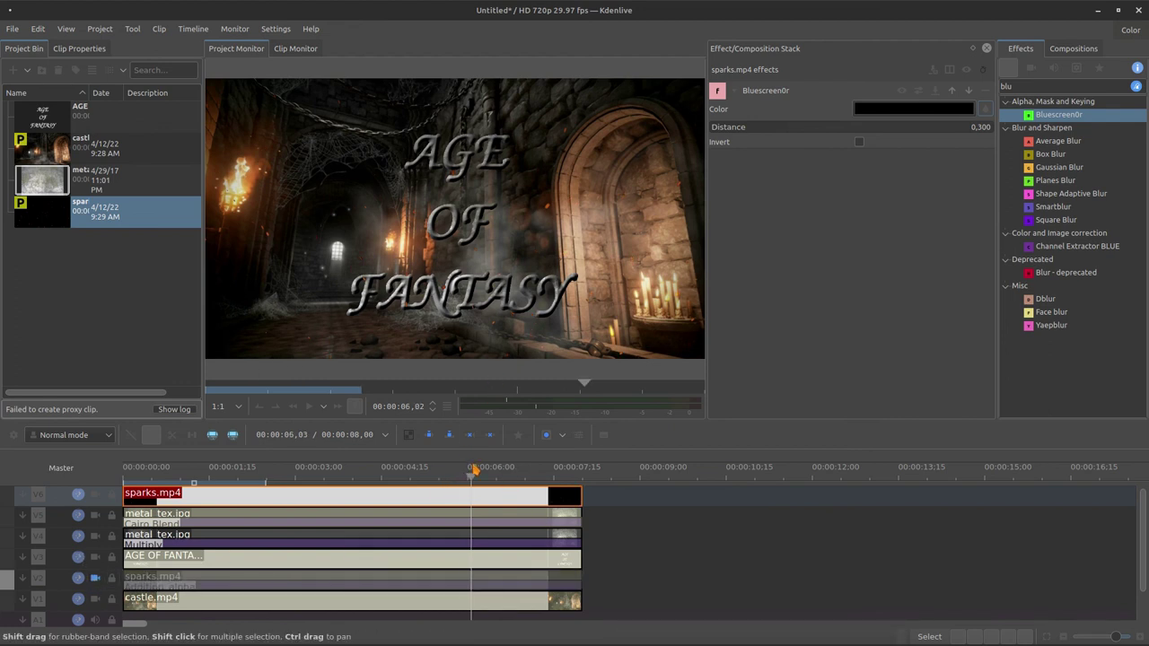
click(452, 476)
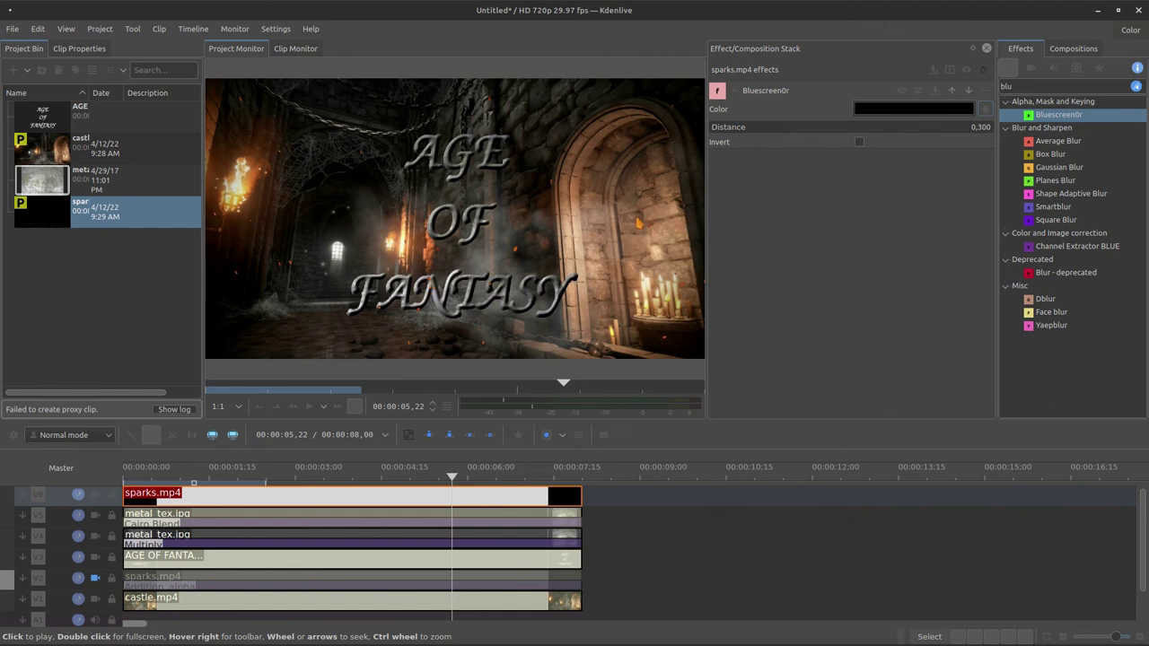
Step: Add Glow and Square Blur effects to the top sparks clip
double_click(1015, 87)
text(glow)
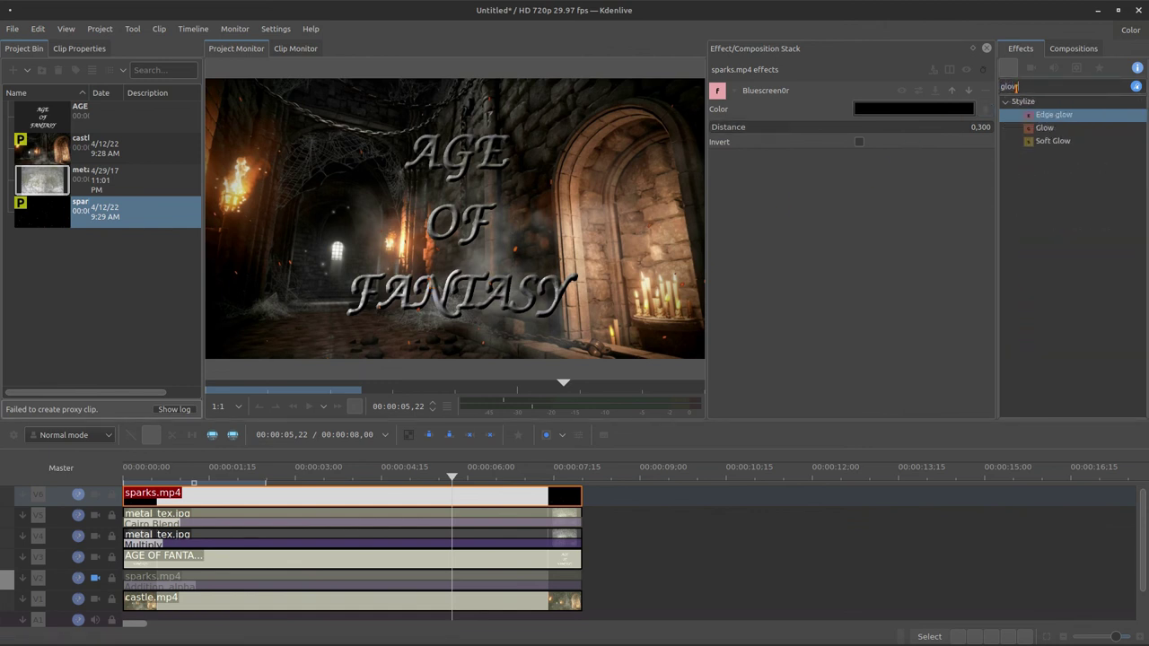
drag(1044, 128, 802, 251)
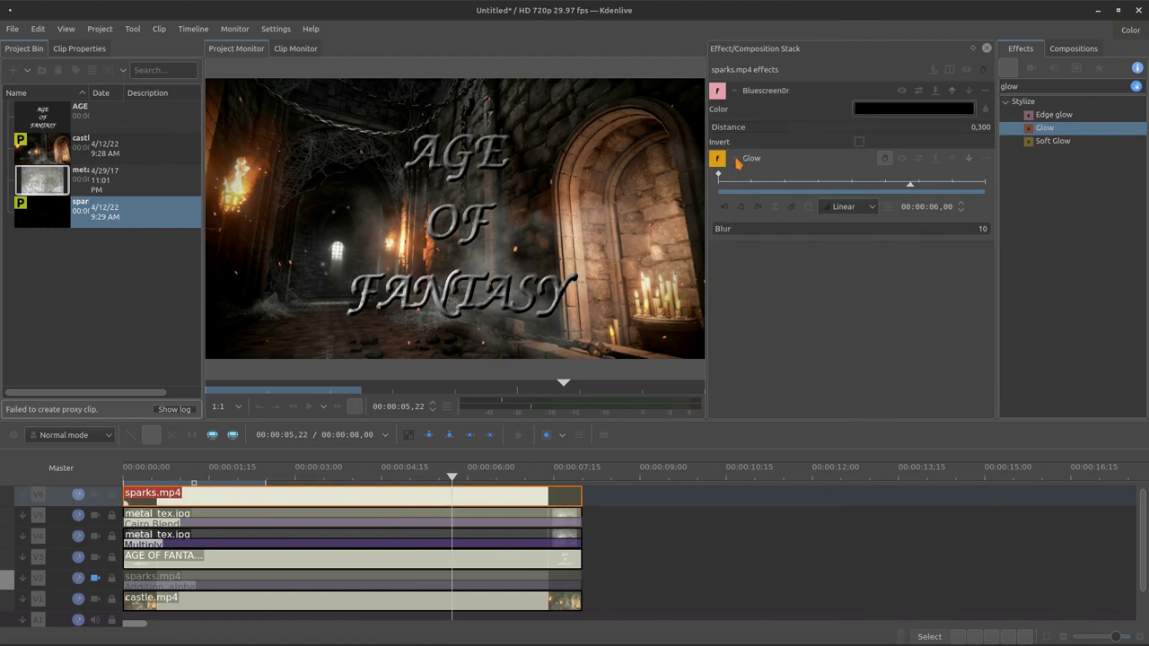
double_click(1029, 86)
text(squa)
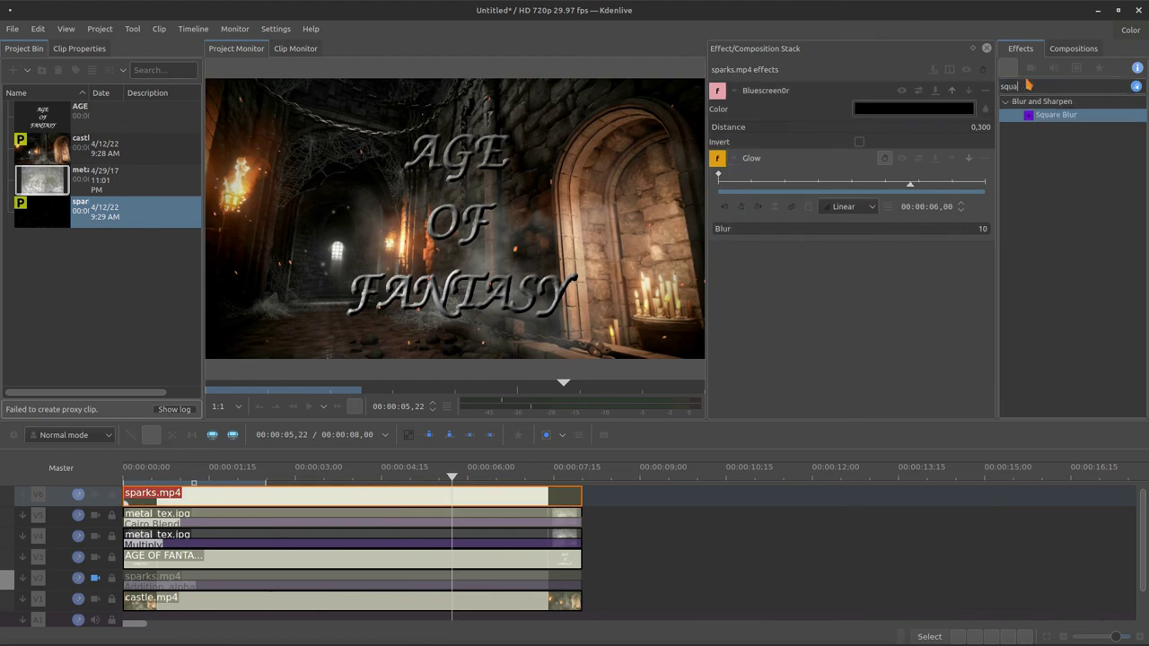
drag(1065, 126, 802, 331)
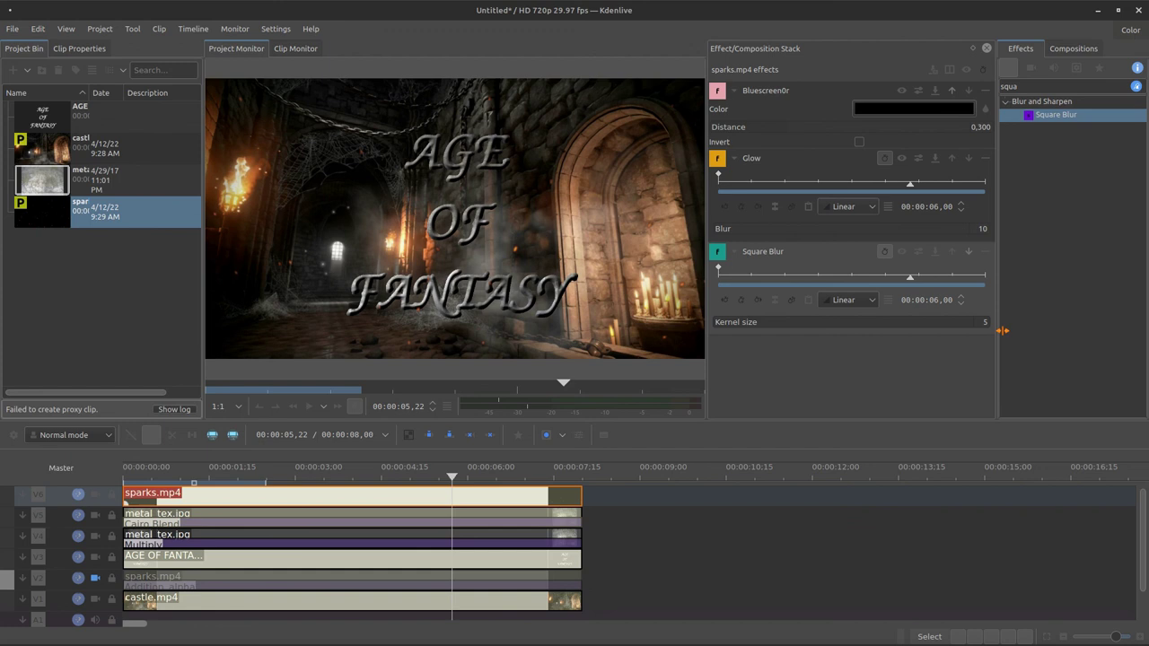
Step: Reduce the Glow blur from 105 to 0 and review the Square Blur settings
click(734, 252)
click(734, 159)
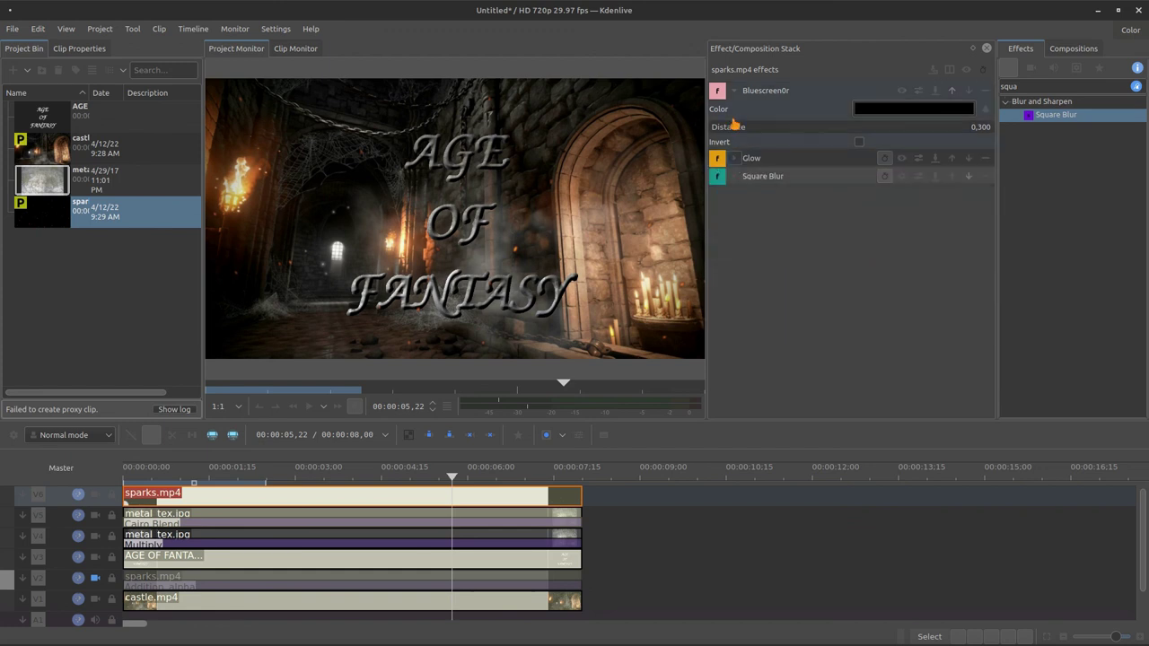
click(735, 92)
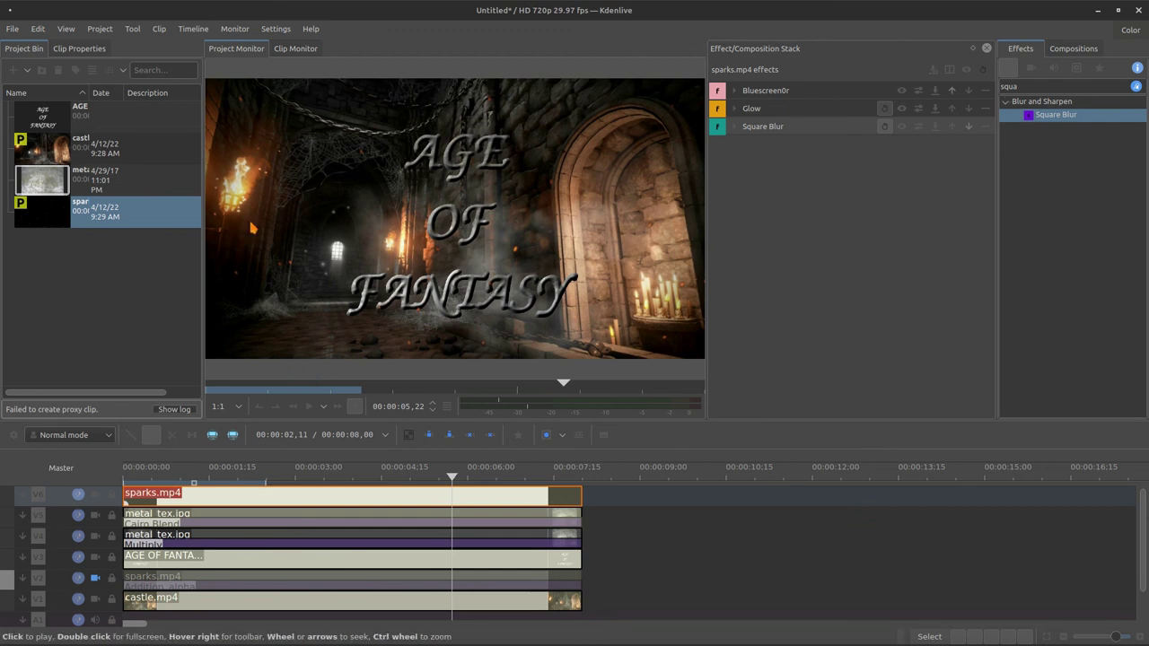
click(520, 481)
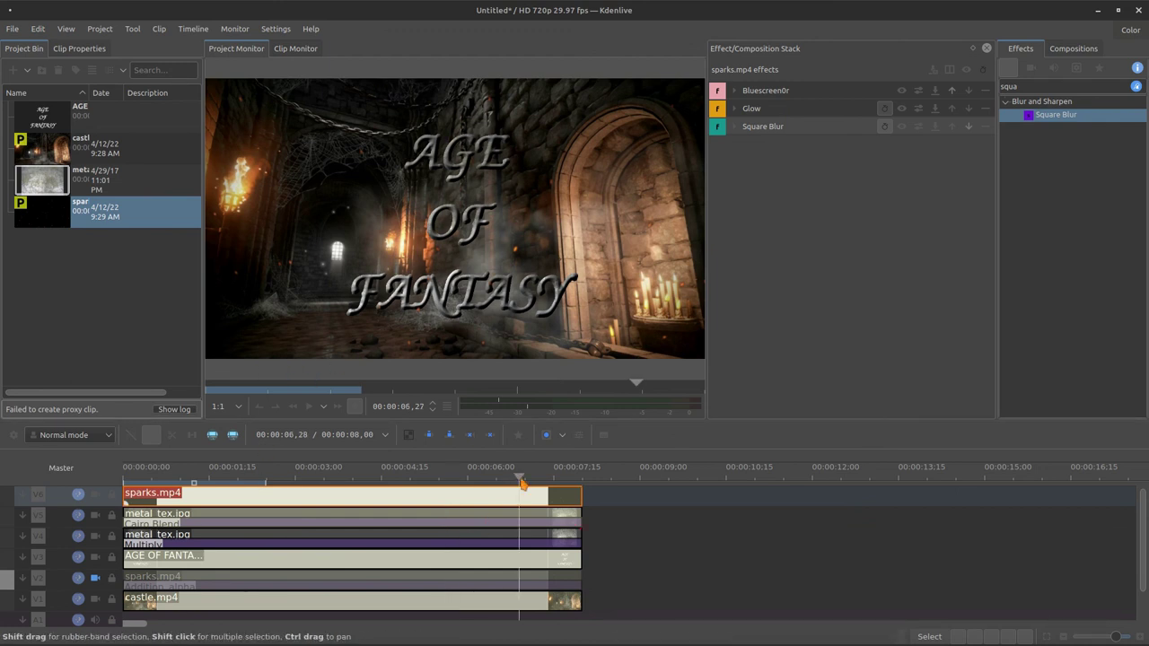
drag(521, 483, 297, 515)
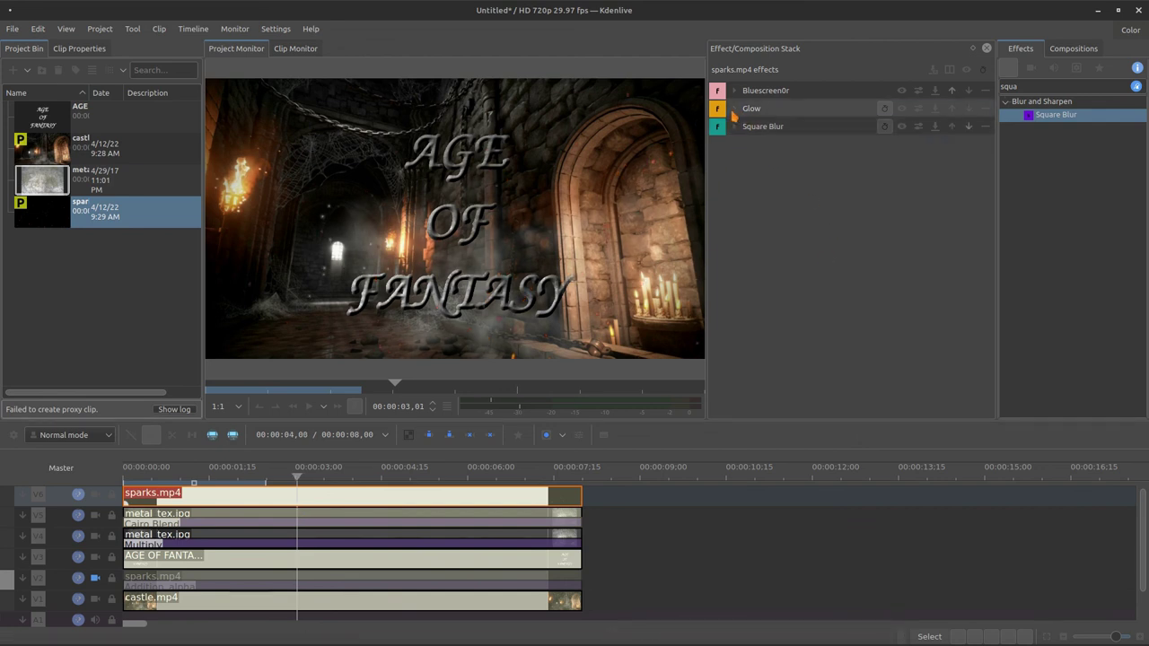
click(733, 110)
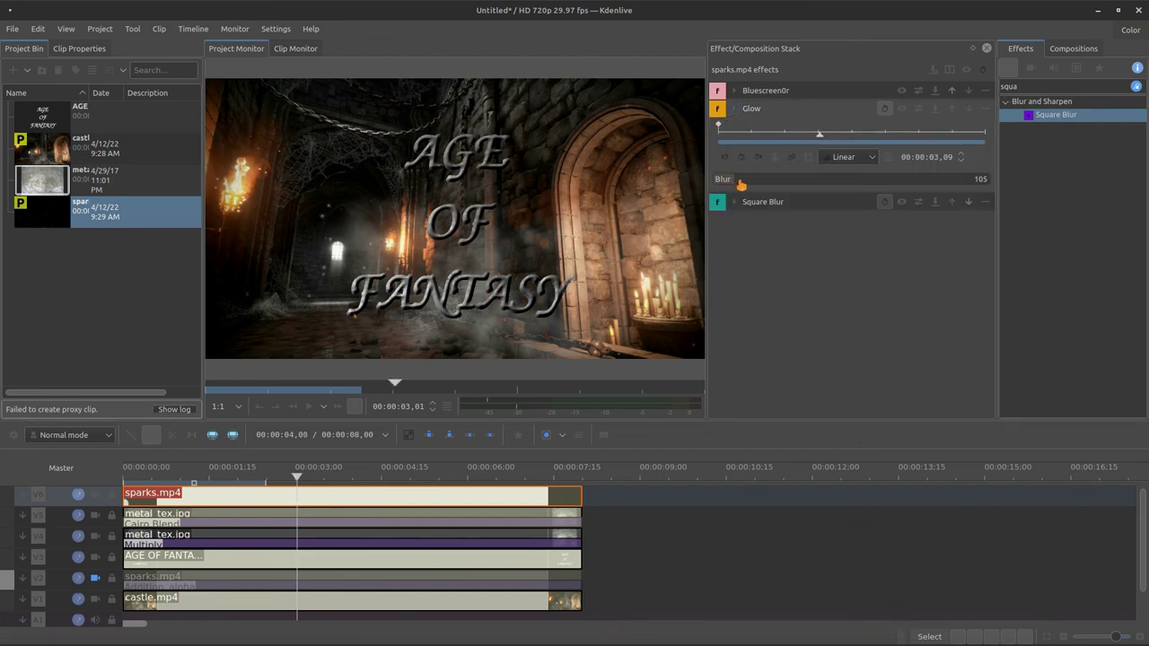
drag(742, 184, 682, 189)
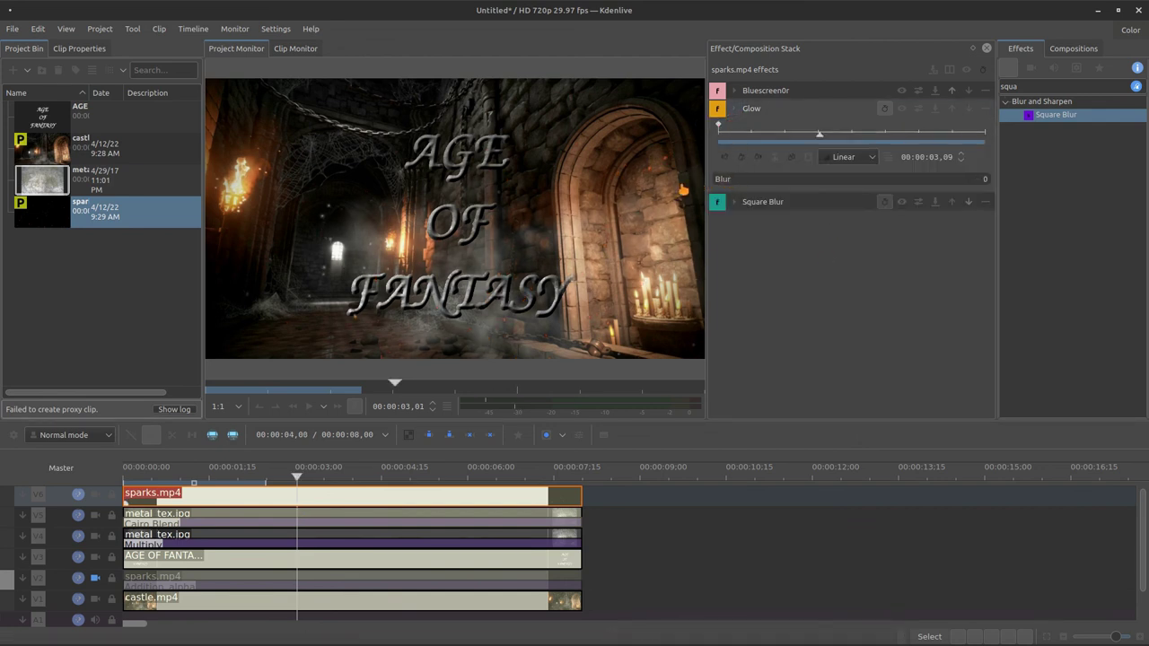
click(735, 110)
click(733, 127)
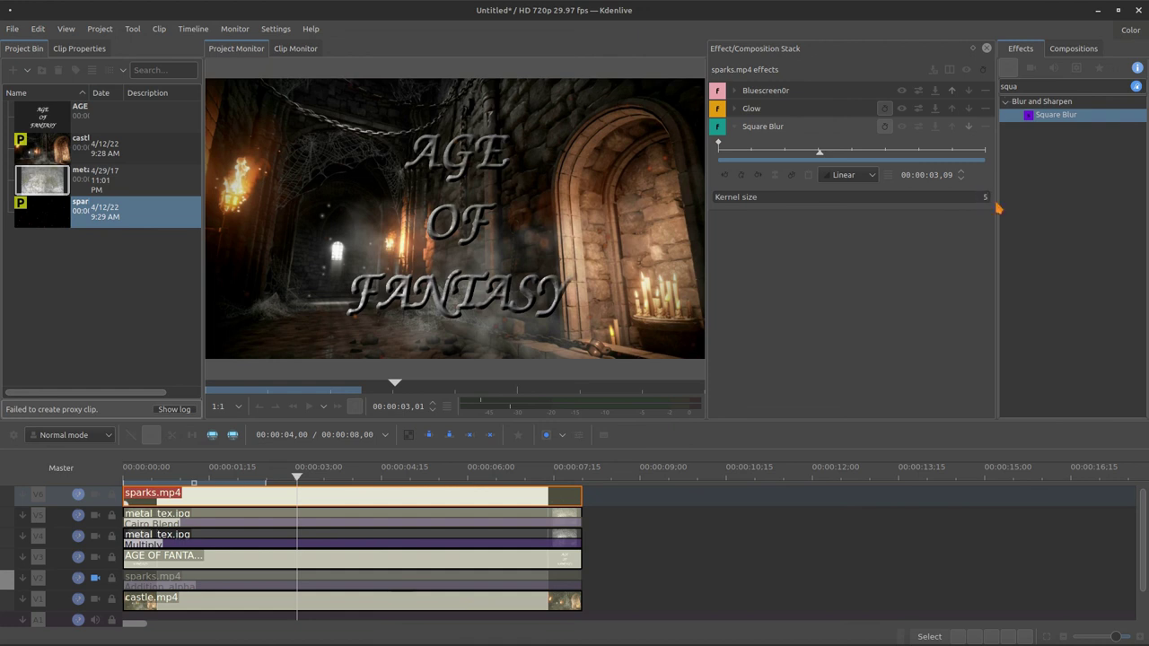
click(733, 127)
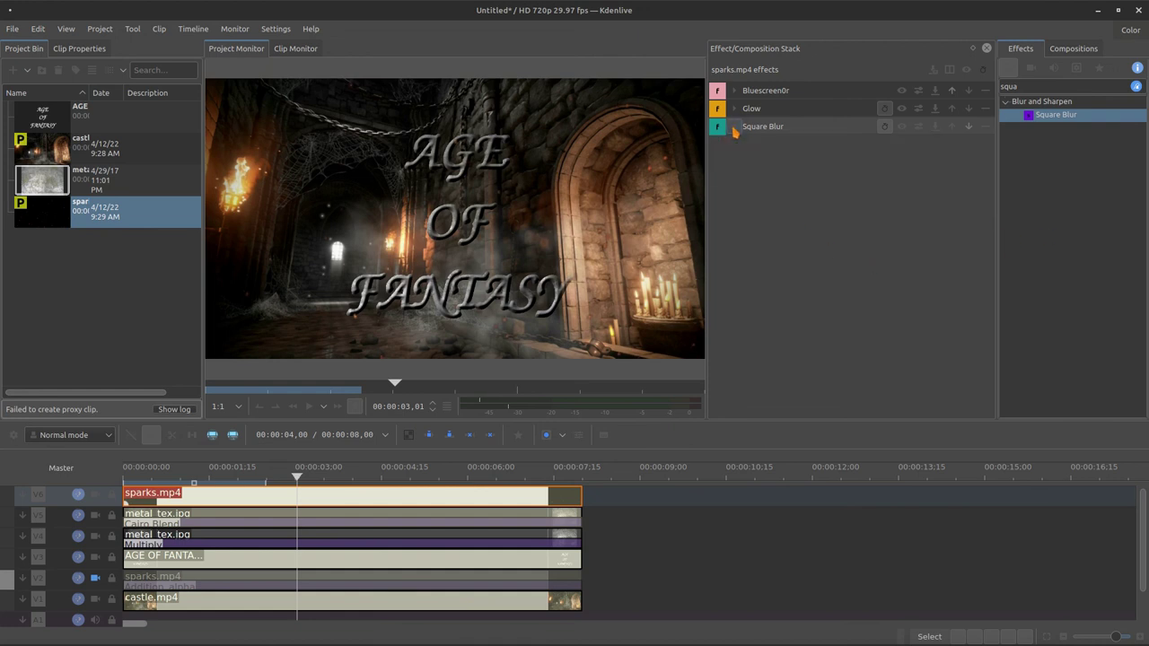
Step: Re-enable the V2 sparks video and apply Transform to the metal_tex.jpg clip
click(94, 580)
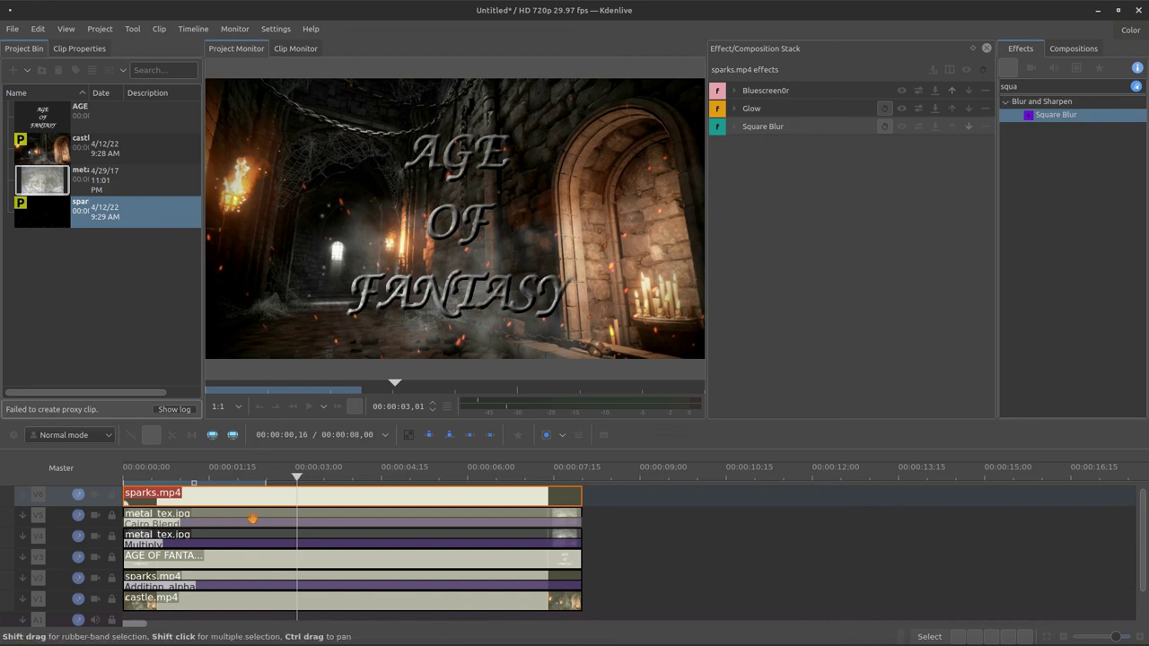
click(524, 436)
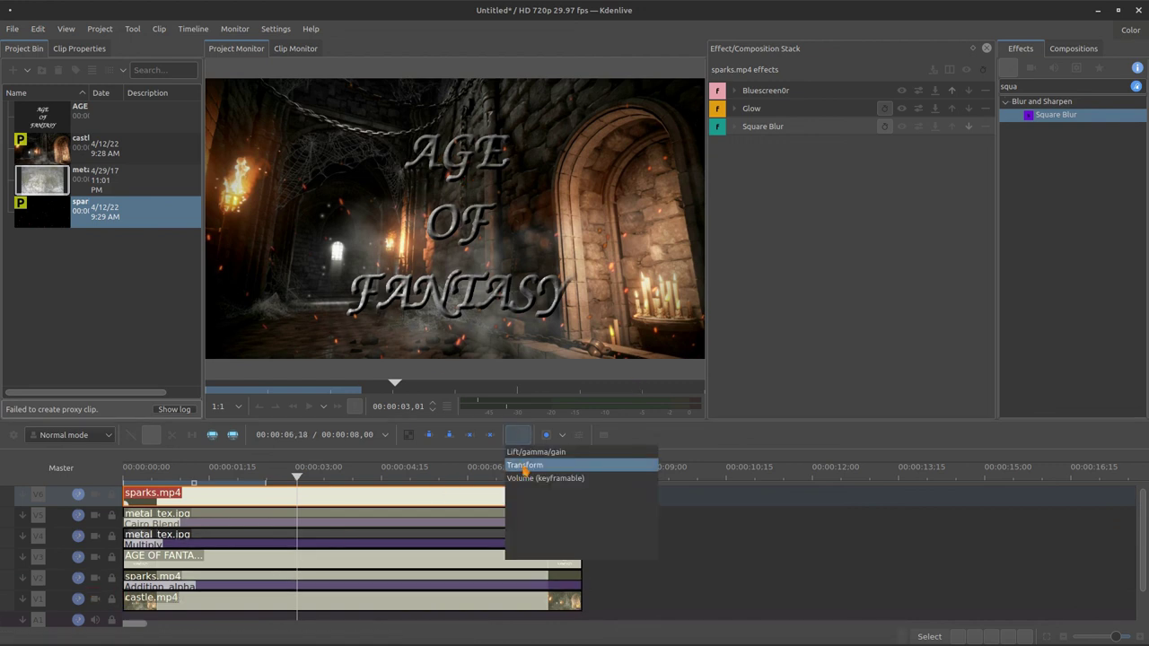
drag(526, 465, 186, 540)
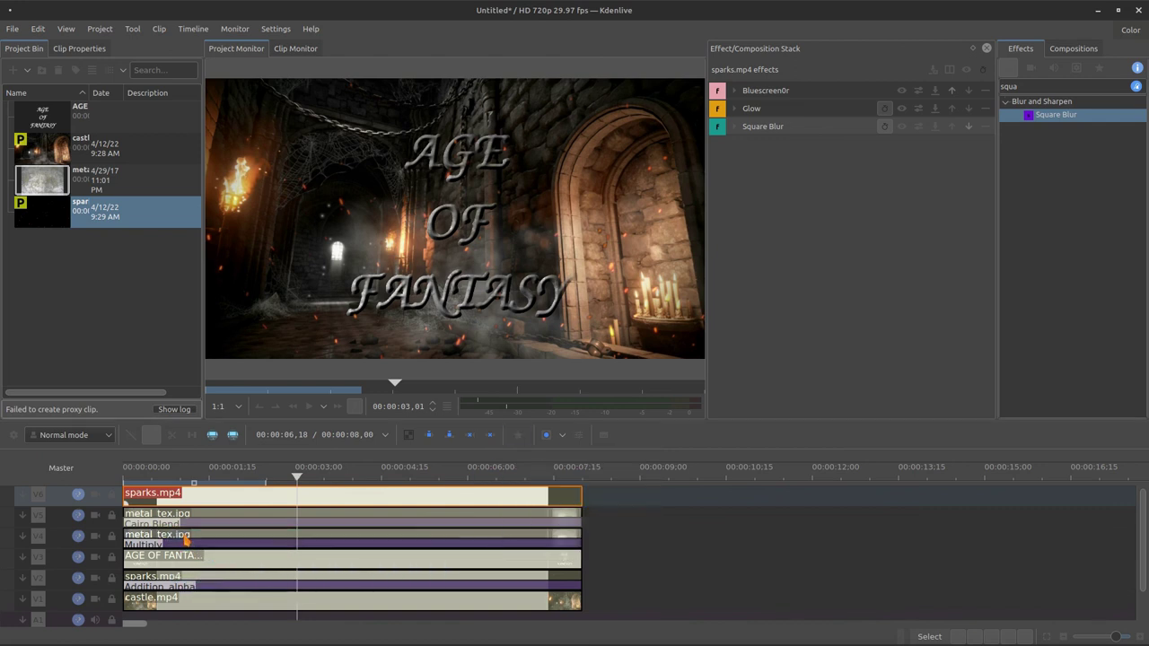
Step: Shift the metal texture up to Y -76 and return the preview to the start
click(186, 539)
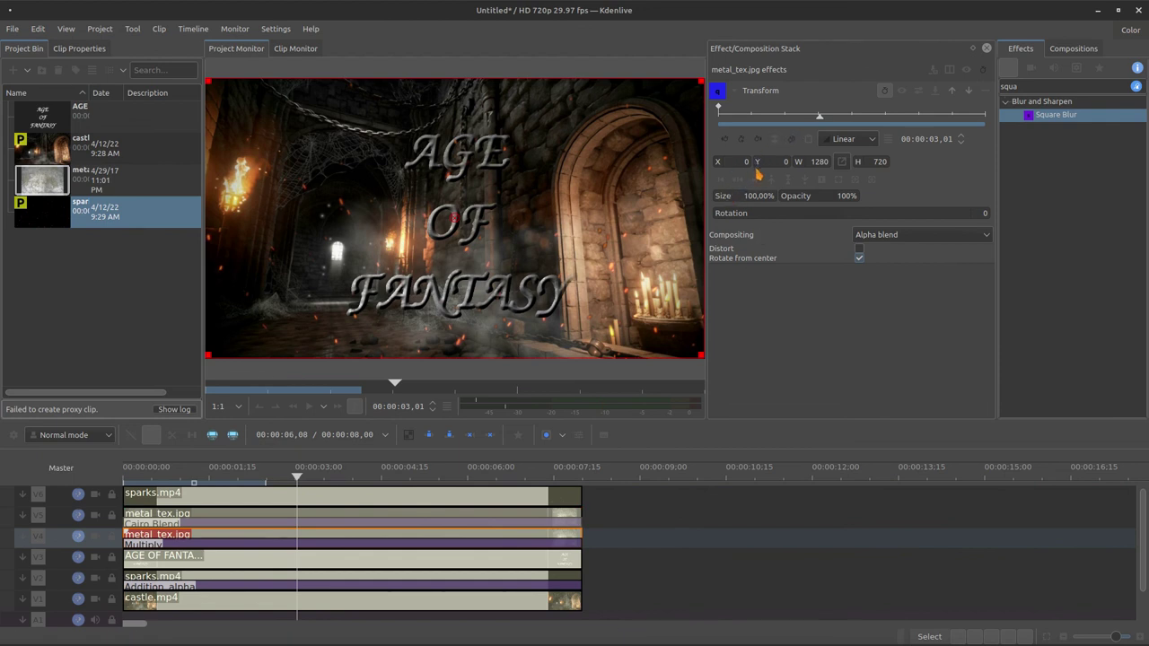
drag(760, 166, 730, 178)
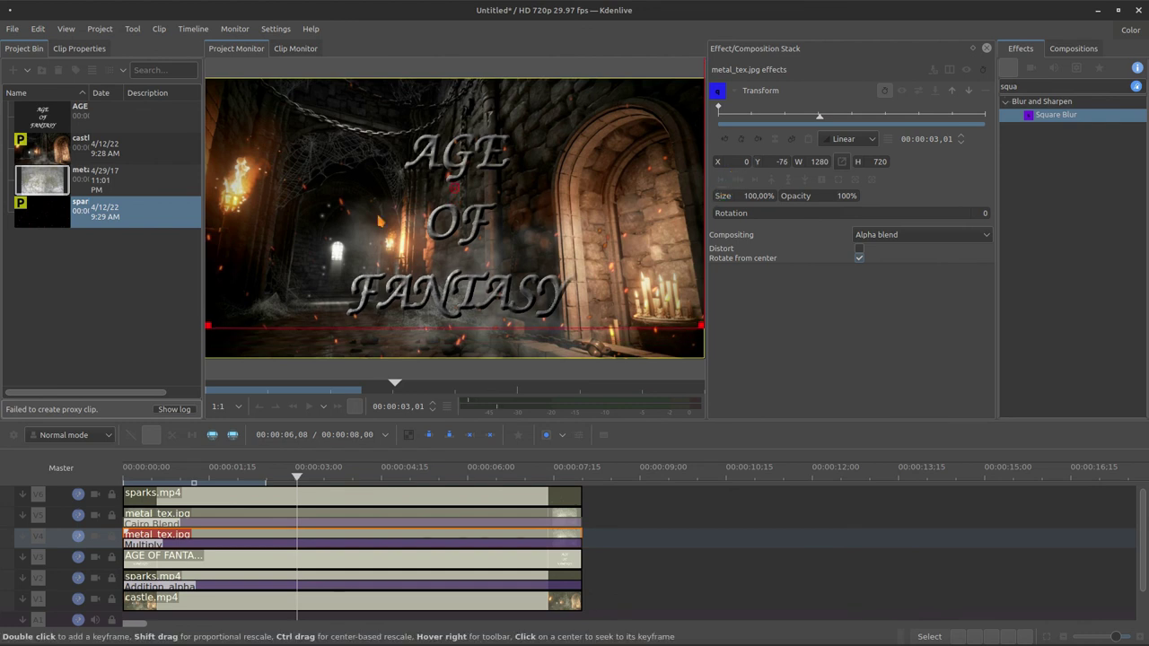
click(734, 96)
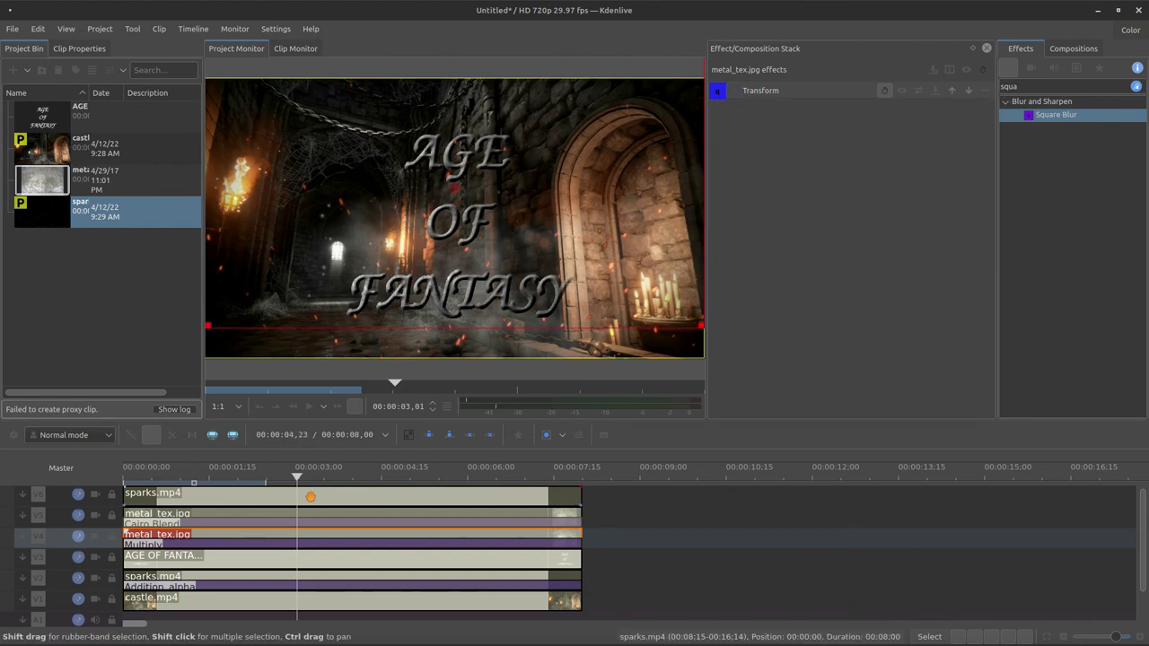
click(128, 482)
drag(128, 482, 106, 479)
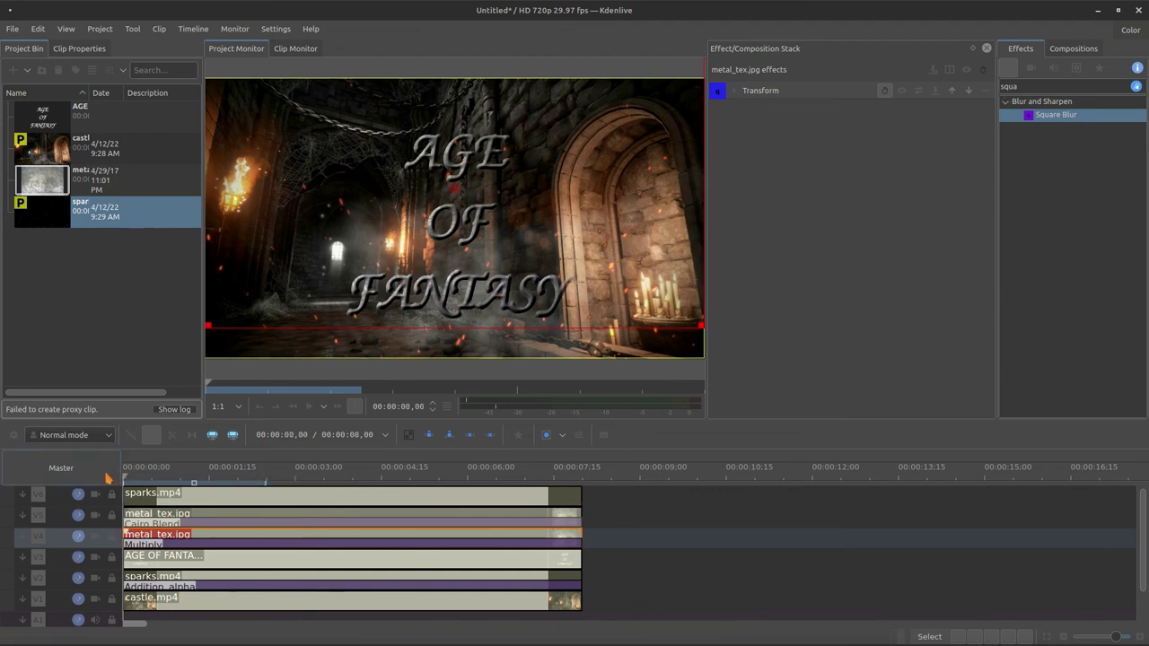
click(145, 483)
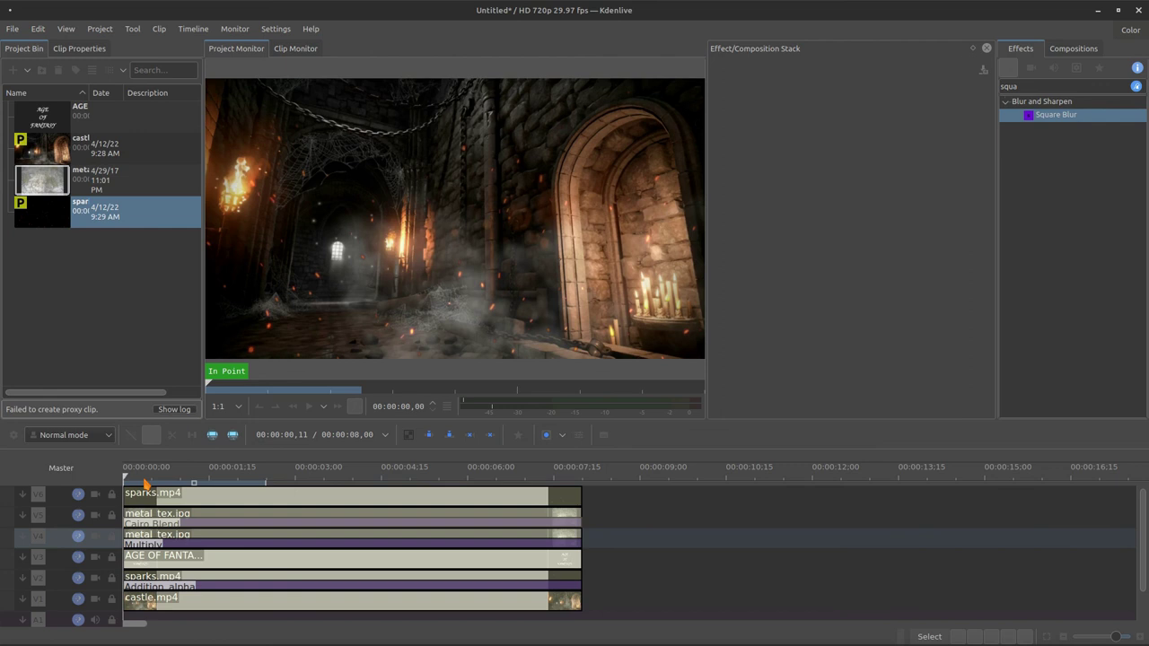
Step: Enlarge the timeline to show the audio tracks and import bg.mp3 and sparks.flac
drag(146, 483, 549, 476)
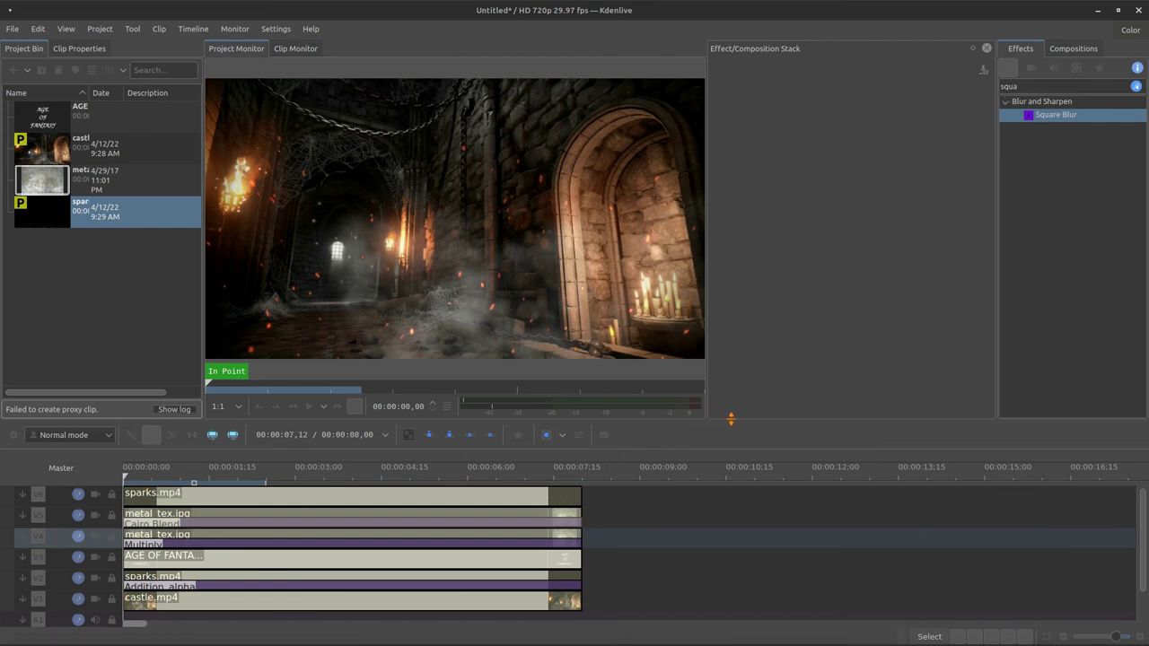
drag(731, 418, 739, 387)
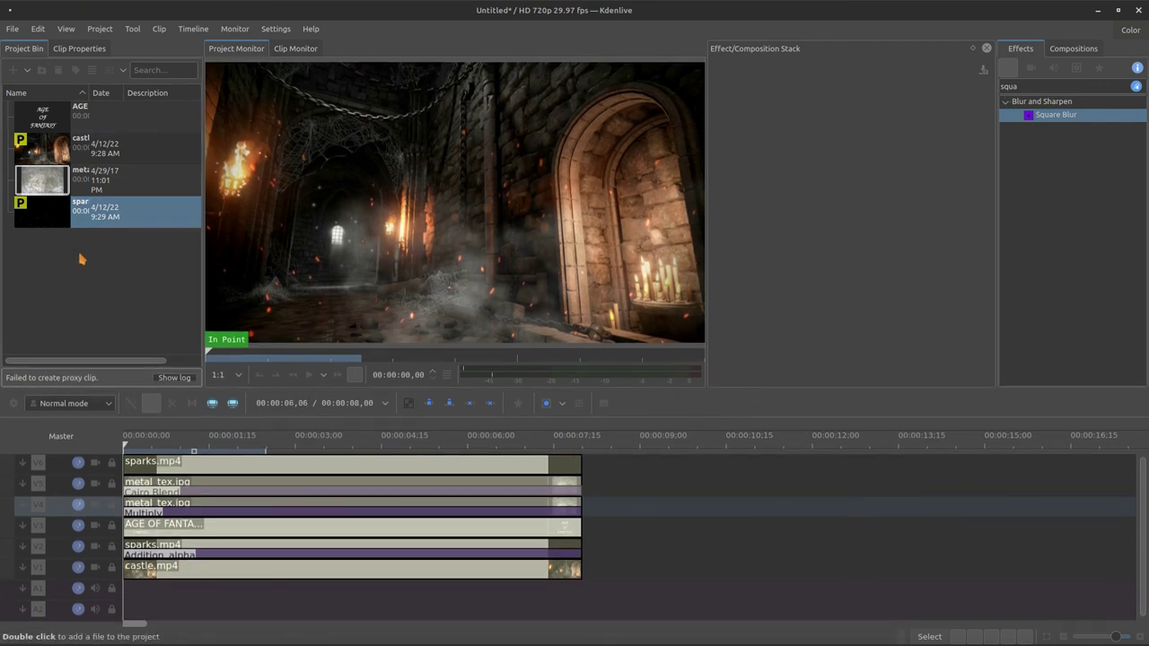
drag(0, 296, 81, 282)
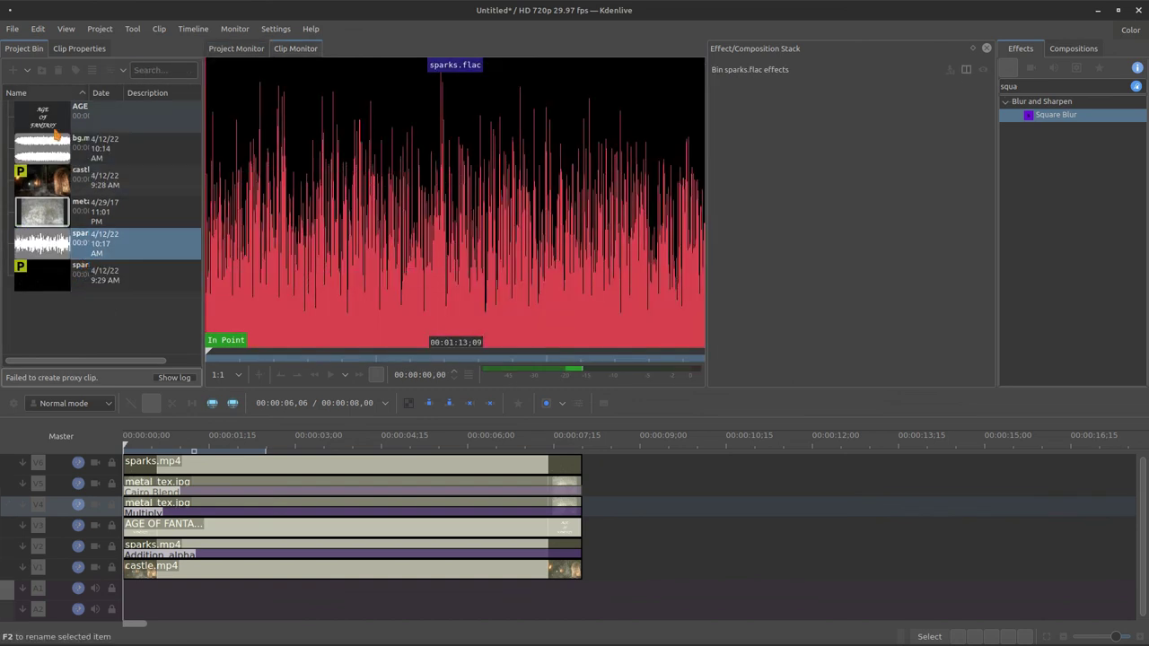
Step: Place bg.mp3 on A2, cut it at the video's end, and fade it out
drag(80, 148, 470, 610)
click(595, 595)
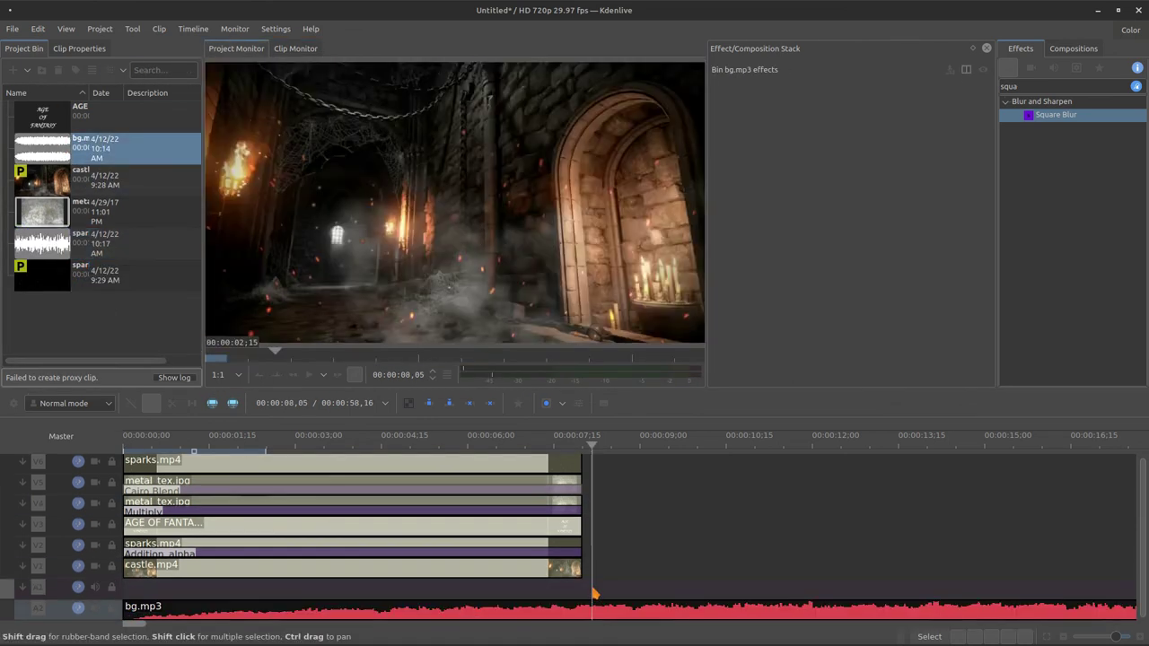
key(shift+r)
click(682, 610)
key(Delete)
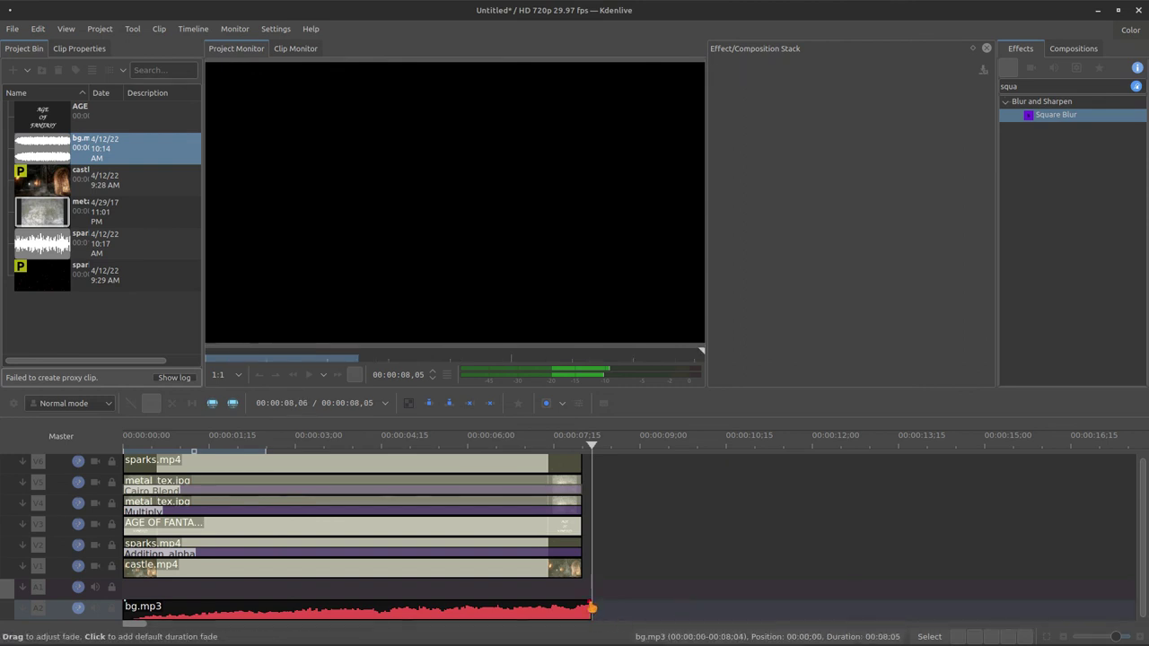
drag(588, 602, 483, 614)
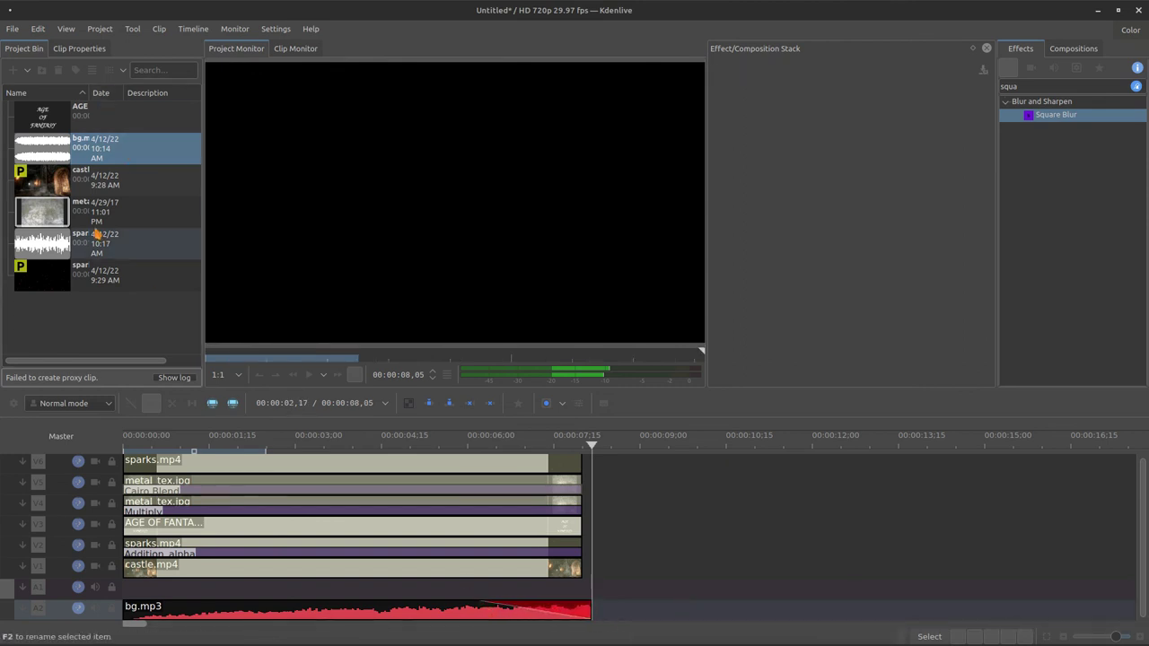
Step: Place sparks.flac on A1, cut it at the video's end, and fade it out
drag(56, 240, 509, 595)
click(629, 584)
key(shift+r)
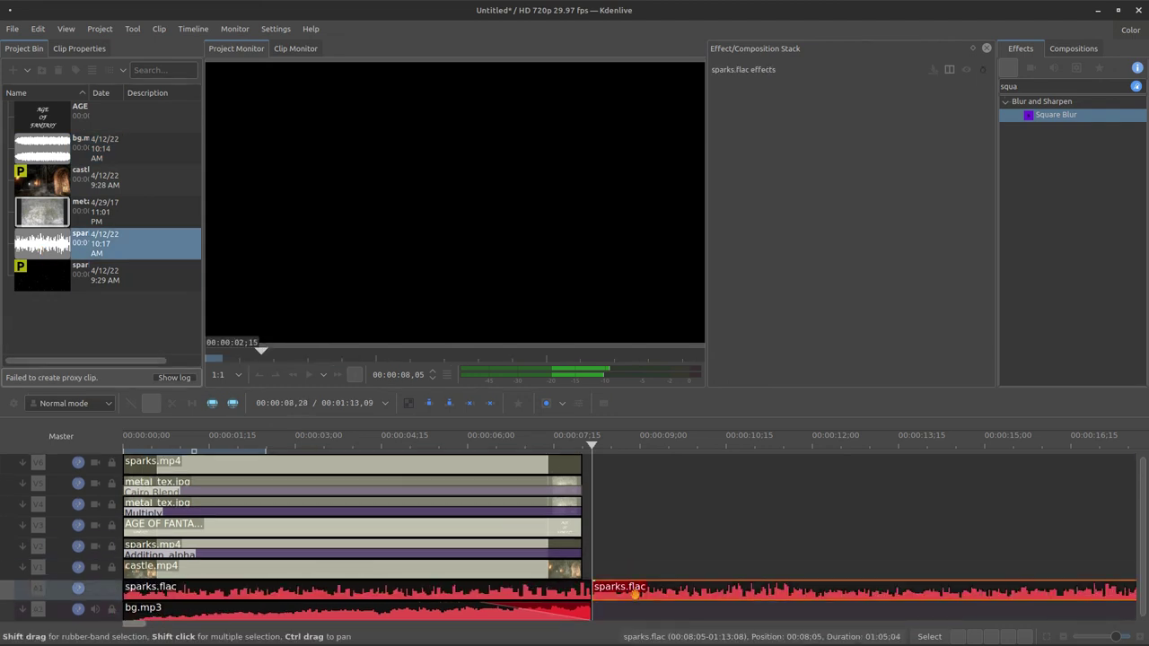
key(Delete)
drag(587, 585, 562, 588)
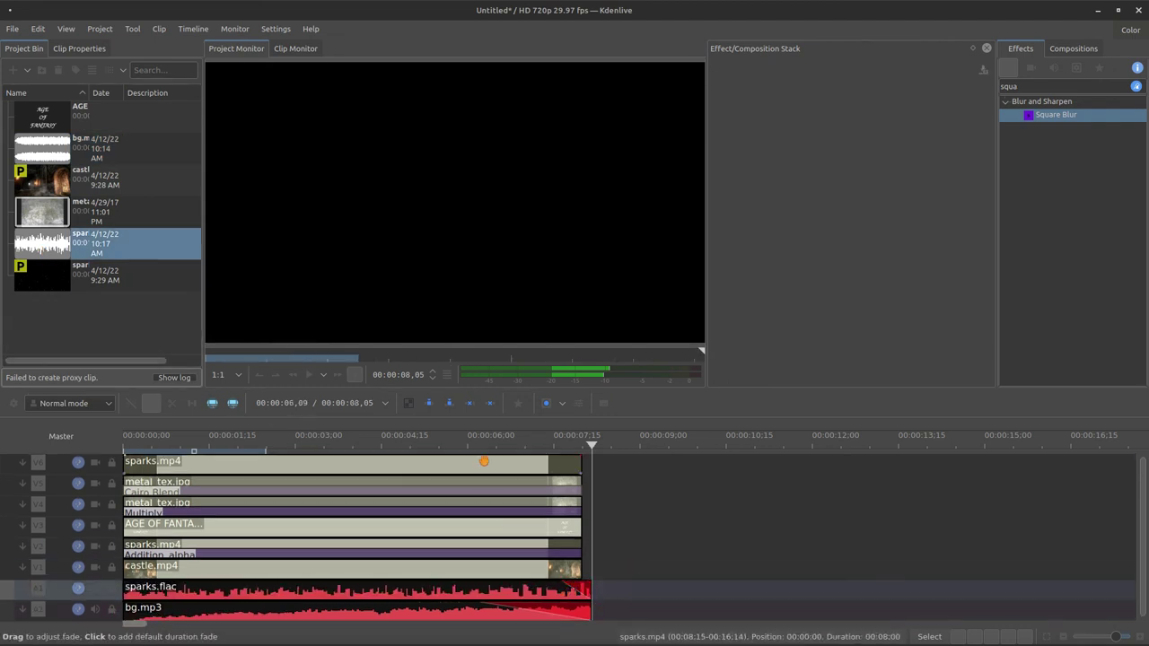
click(325, 442)
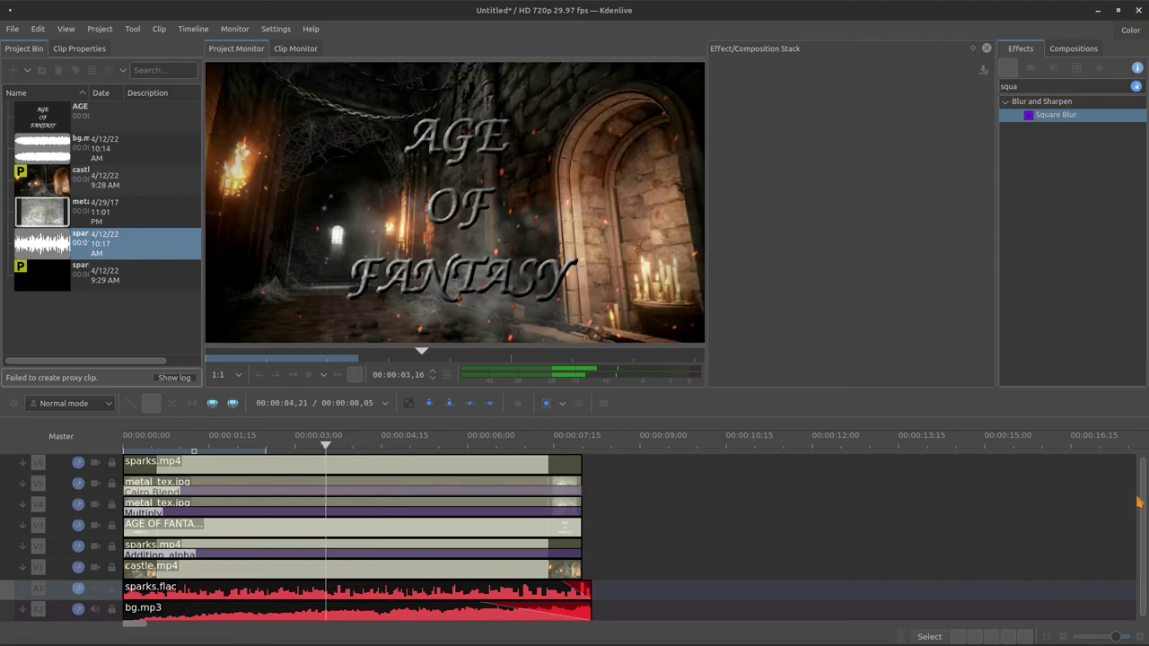